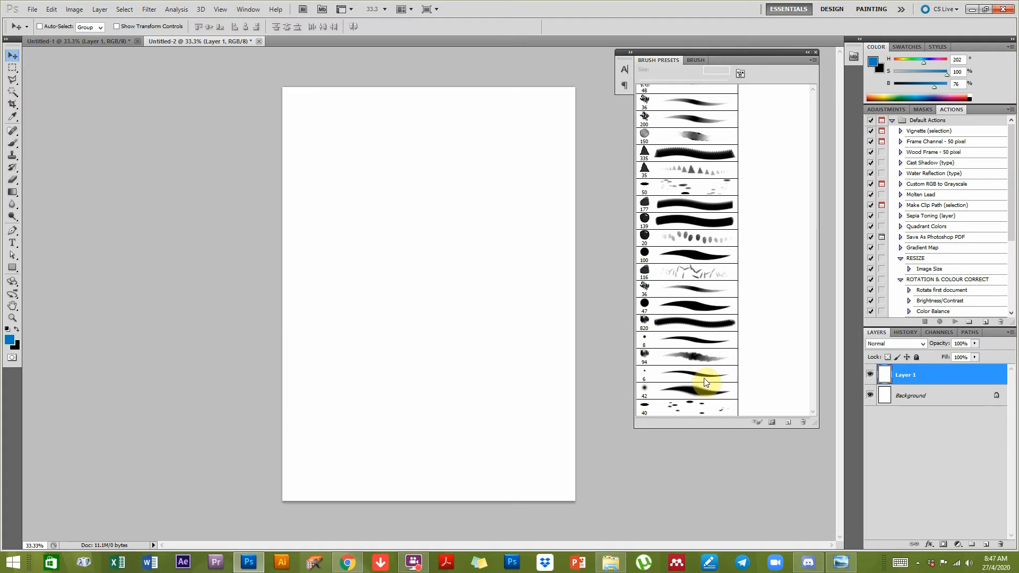
Paint a wavy blue stroke across the upper canvas with the 6 px brush preset enlarged to 150 px.
{"action": "key", "text": "b"}
{"action": "left_click", "coordinate": [701, 375]}
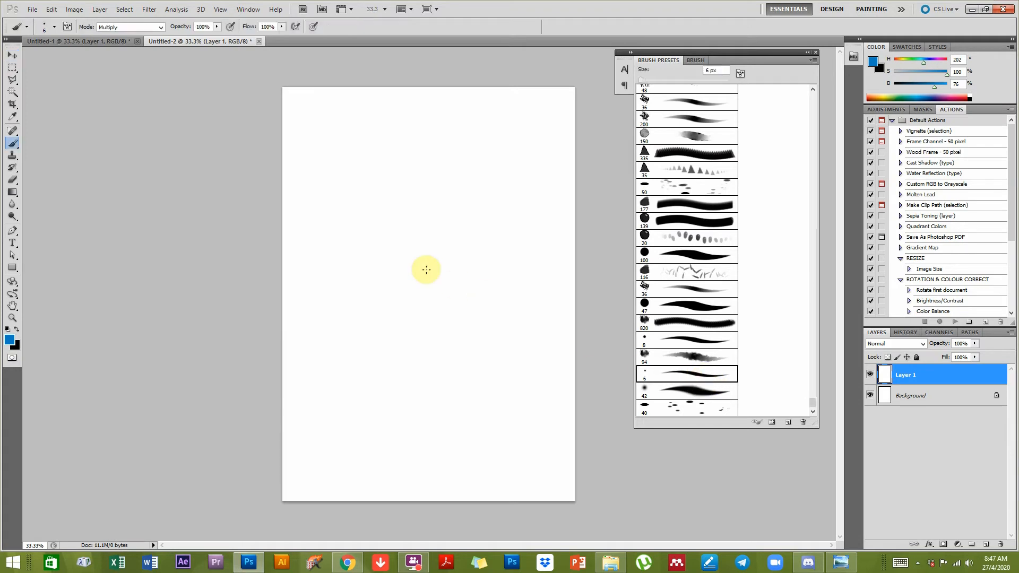
{"action": "key", "text": "bracketright"}
{"action": "key", "text": "bracketright"}
{"action": "key", "text": "bracketright"}
{"action": "key", "text": "bracketright"}
{"action": "key", "text": "bracketright"}
{"action": "key", "text": "bracketright"}
{"action": "key", "text": "bracketright"}
{"action": "key", "text": "bracketright"}
{"action": "key", "text": "bracketright"}
{"action": "key", "text": "bracketright"}
{"action": "key", "text": "bracketright"}
{"action": "key", "text": "bracketright"}
{"action": "key", "text": "bracketright"}
{"action": "key", "text": "bracketright"}
{"action": "key", "text": "bracketright"}
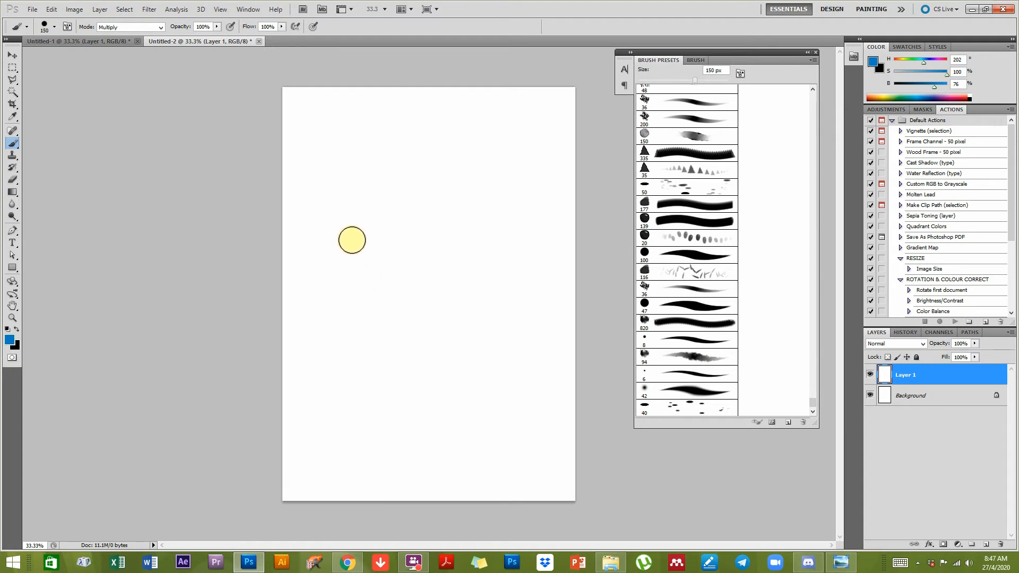
{"action": "left_click_drag", "start_coordinate": [317, 161], "coordinate": [535, 150]}
Paint loose blue dots beneath the wavy stroke with the 40 px scattered-dots brush preset.
{"action": "left_click", "coordinate": [714, 375]}
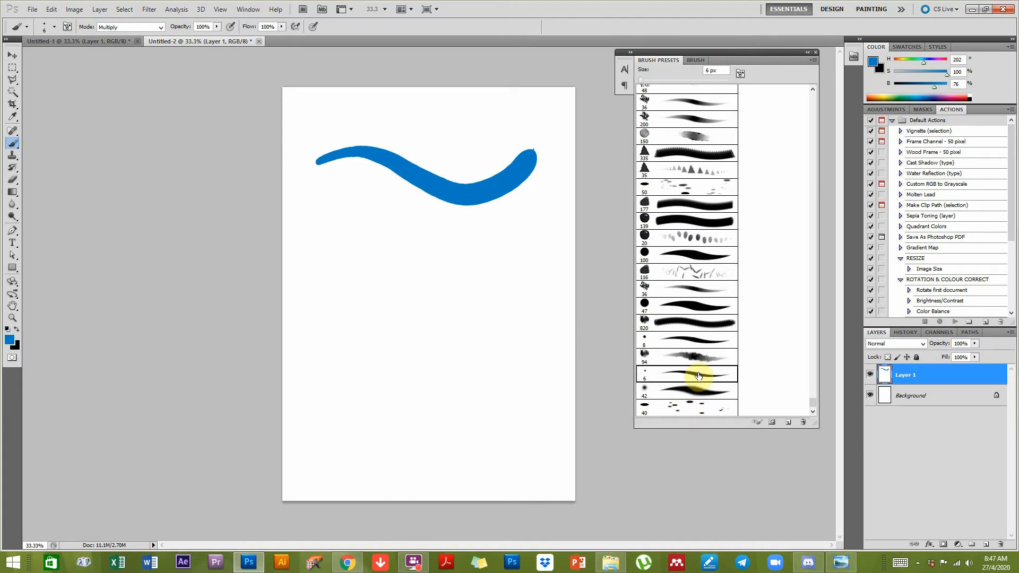
{"action": "left_click", "coordinate": [674, 408]}
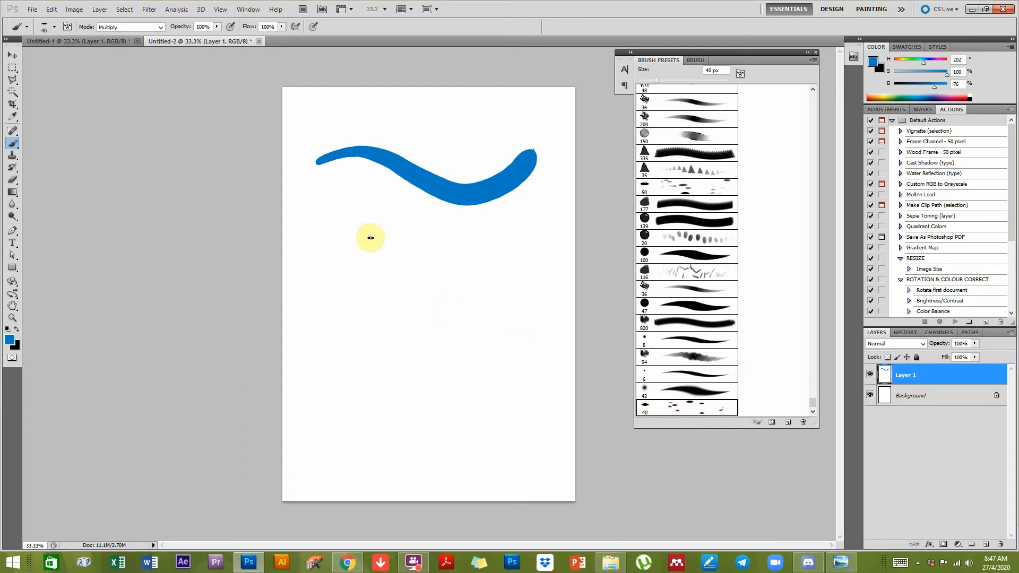
{"action": "left_click_drag", "start_coordinate": [411, 250], "coordinate": [331, 222]}
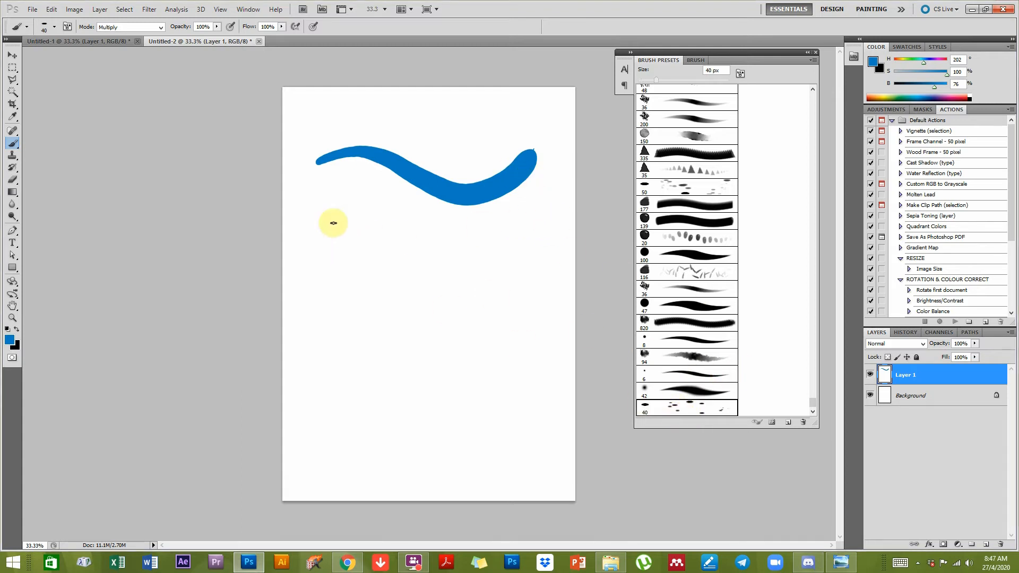
{"action": "left_click_drag", "start_coordinate": [474, 258], "coordinate": [523, 257]}
Flatten the tip of the 6 px brush preset to 36% roundness and set its spacing to 220%.
{"action": "left_click", "coordinate": [678, 374]}
{"action": "left_click", "coordinate": [694, 61]}
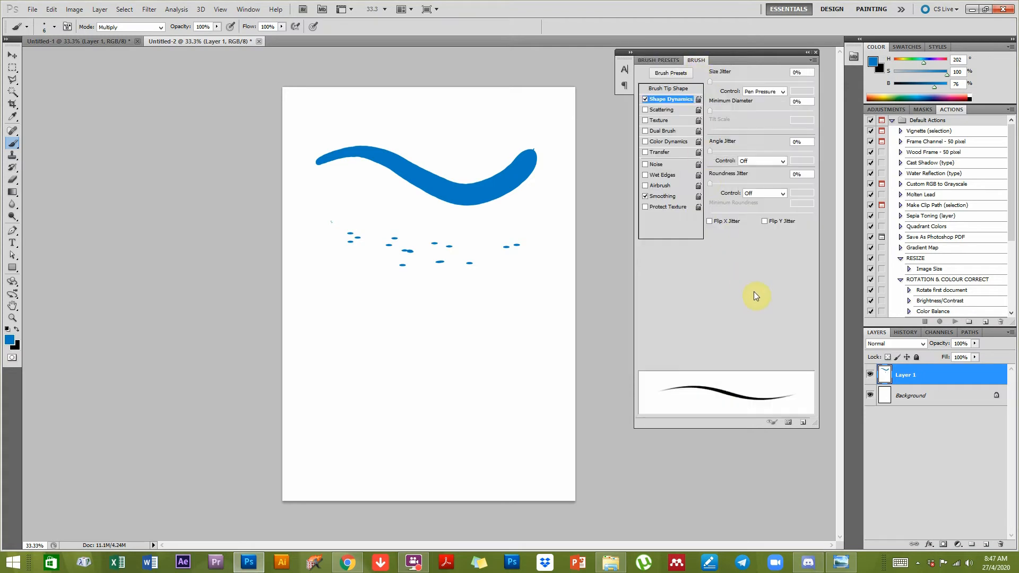
{"action": "left_click", "coordinate": [669, 89]}
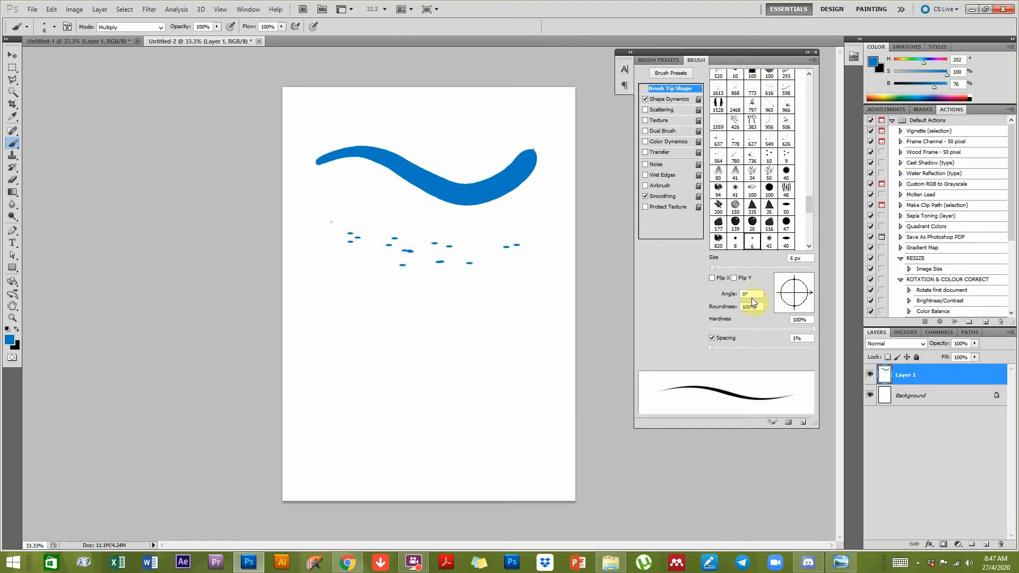
{"action": "left_click_drag", "start_coordinate": [795, 282], "coordinate": [794, 287]}
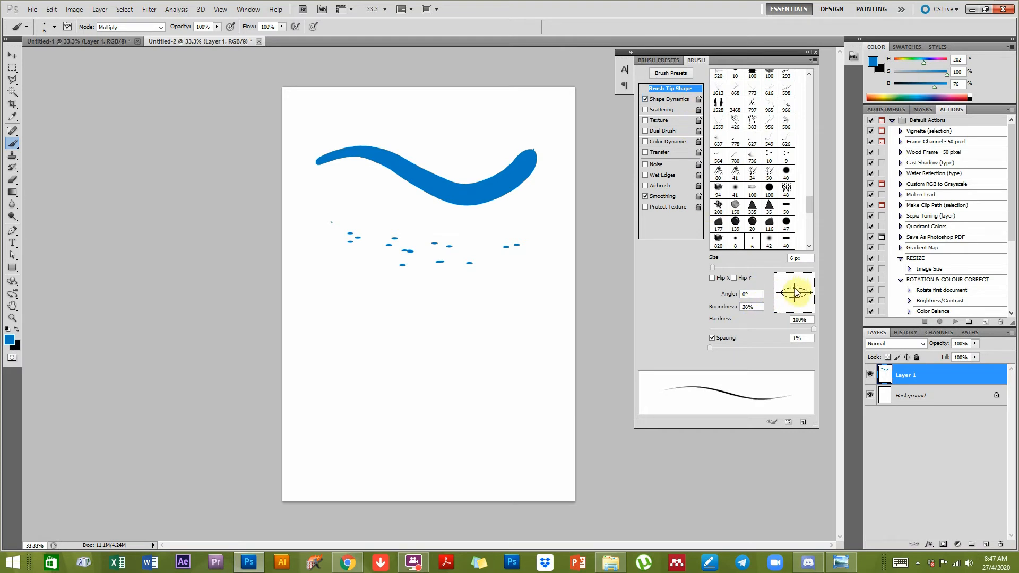
{"action": "mouse_move", "coordinate": [727, 346]}
{"action": "left_mouse_down"}
{"action": "mouse_move", "coordinate": [712, 346]}
{"action": "mouse_move", "coordinate": [799, 343]}
{"action": "mouse_move", "coordinate": [788, 345]}
{"action": "left_mouse_up"}
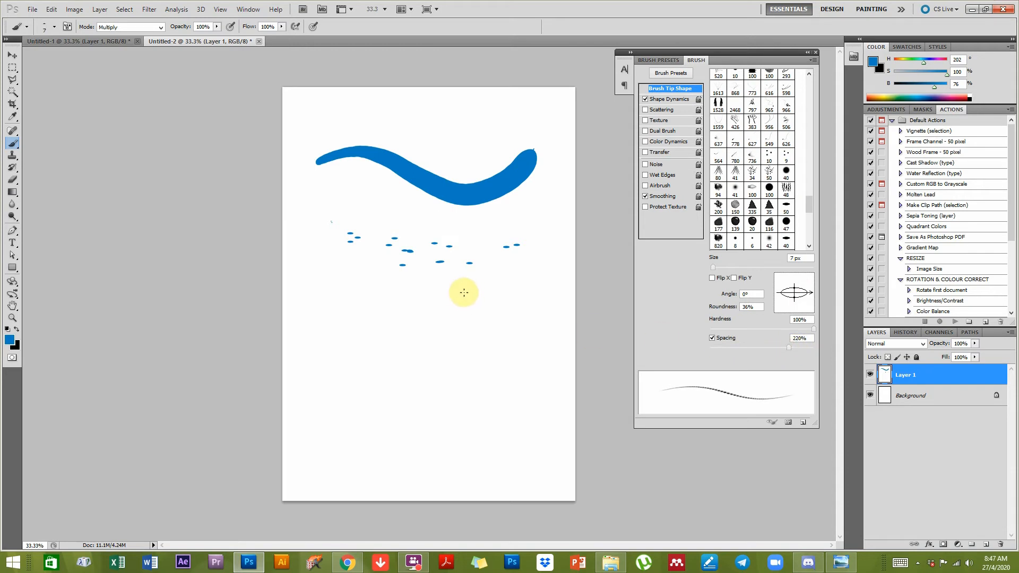
Enlarge the brush to 90 px with 455% spacing and paint a wavy line of separate dashes below the loose dots.
{"action": "key", "text": "bracketright"}
{"action": "key", "text": "bracketright"}
{"action": "key", "text": "bracketright"}
{"action": "key", "text": "bracketright"}
{"action": "key", "text": "bracketright"}
{"action": "key", "text": "bracketright"}
{"action": "key", "text": "bracketright"}
{"action": "key", "text": "bracketright"}
{"action": "key", "text": "bracketright"}
{"action": "key", "text": "bracketright"}
{"action": "key", "text": "bracketright"}
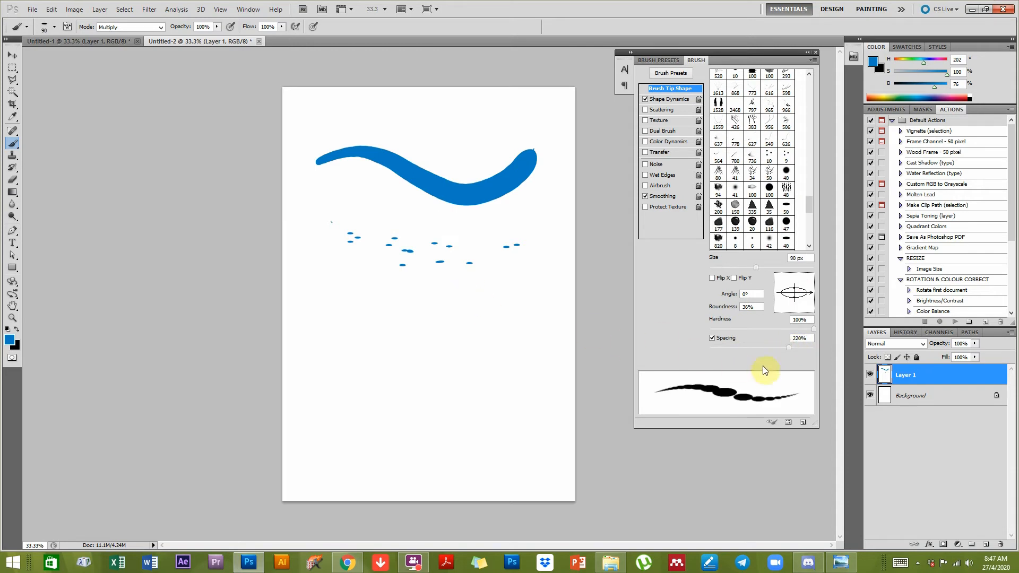
{"action": "mouse_move", "coordinate": [789, 347]}
{"action": "left_mouse_down"}
{"action": "mouse_move", "coordinate": [801, 349]}
{"action": "mouse_move", "coordinate": [778, 346]}
{"action": "mouse_move", "coordinate": [801, 348]}
{"action": "left_mouse_up"}
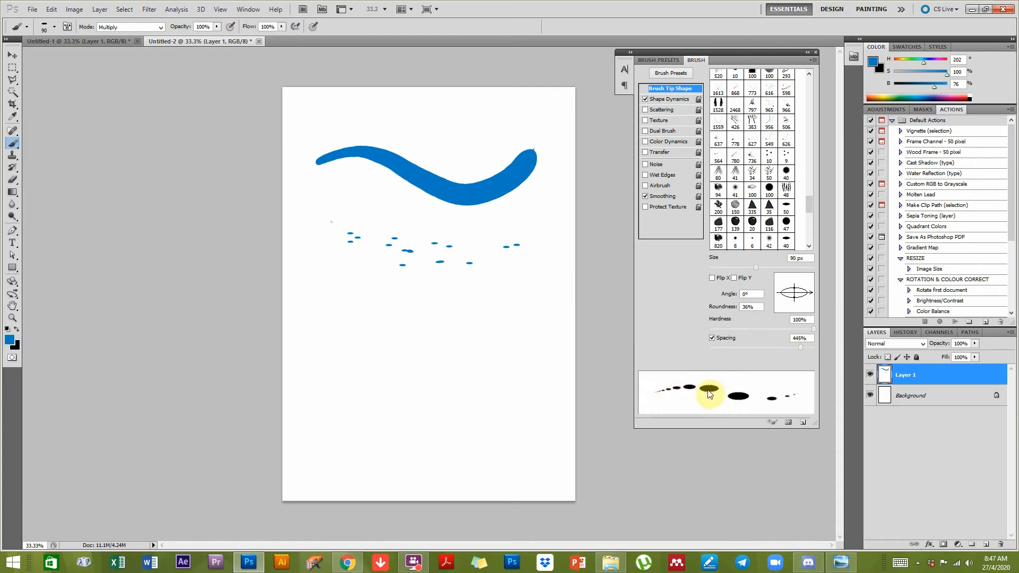
{"action": "left_click_drag", "start_coordinate": [801, 348], "coordinate": [802, 348]}
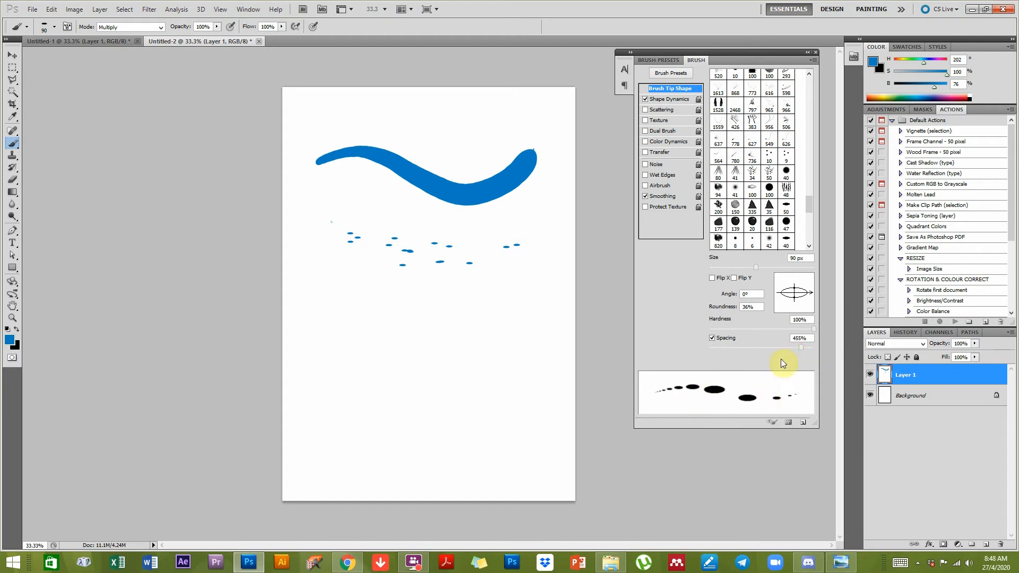
{"action": "mouse_move", "coordinate": [337, 278]}
{"action": "left_mouse_down"}
{"action": "mouse_move", "coordinate": [414, 298]}
{"action": "mouse_move", "coordinate": [575, 289]}
{"action": "left_mouse_up"}
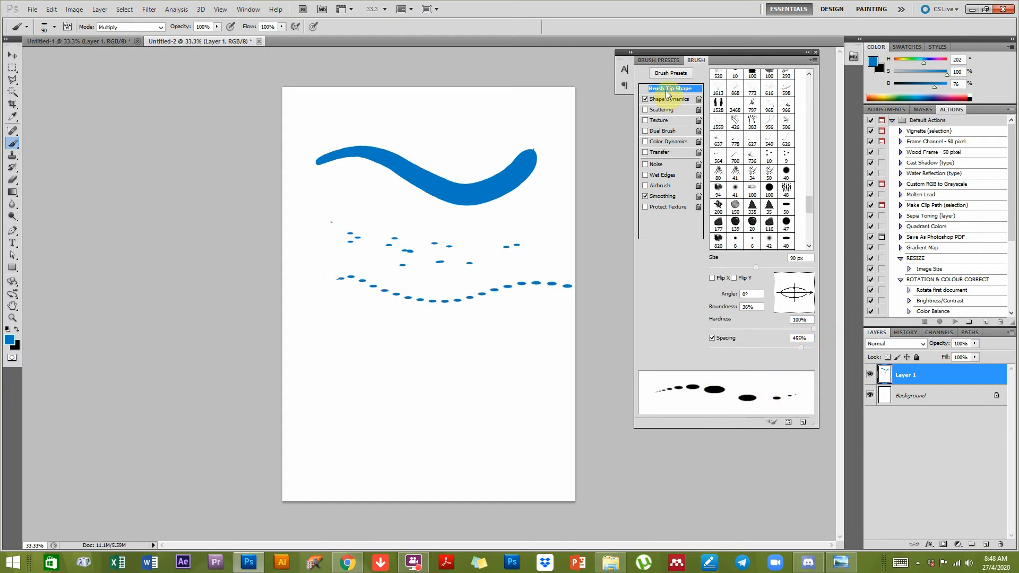
Enable scattering on both axes at 495% and paint a band of scattered dots below the dashed line.
{"action": "left_click", "coordinate": [663, 109]}
{"action": "mouse_move", "coordinate": [765, 83]}
{"action": "left_mouse_down"}
{"action": "mouse_move", "coordinate": [738, 83]}
{"action": "mouse_move", "coordinate": [761, 81]}
{"action": "left_mouse_up"}
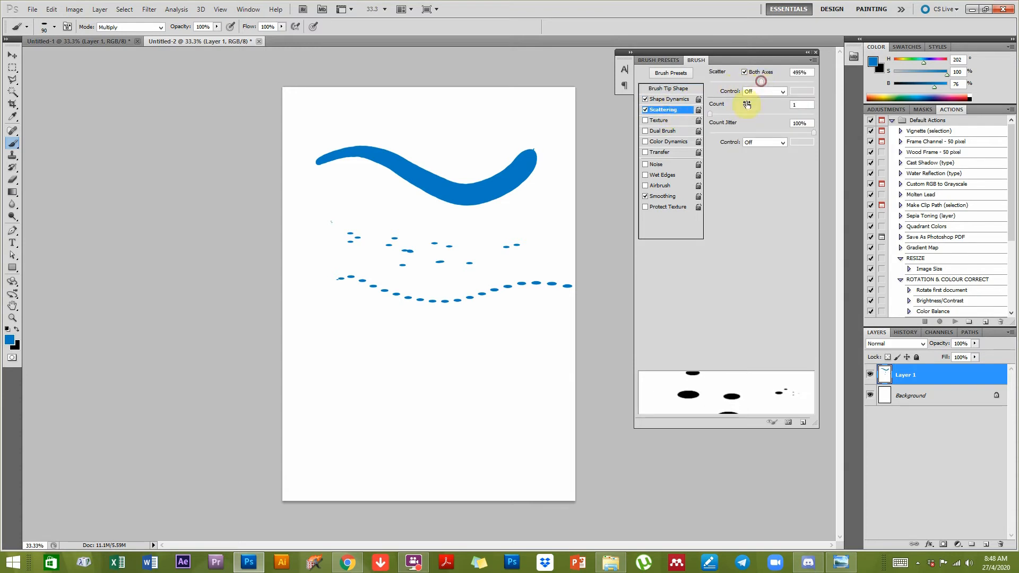
{"action": "mouse_move", "coordinate": [341, 303]}
{"action": "left_mouse_down"}
{"action": "mouse_move", "coordinate": [382, 325]}
{"action": "mouse_move", "coordinate": [442, 321]}
{"action": "mouse_move", "coordinate": [500, 336]}
{"action": "mouse_move", "coordinate": [412, 329]}
{"action": "mouse_move", "coordinate": [527, 323]}
{"action": "mouse_move", "coordinate": [329, 331]}
{"action": "mouse_move", "coordinate": [444, 324]}
{"action": "mouse_move", "coordinate": [506, 343]}
{"action": "left_mouse_up"}
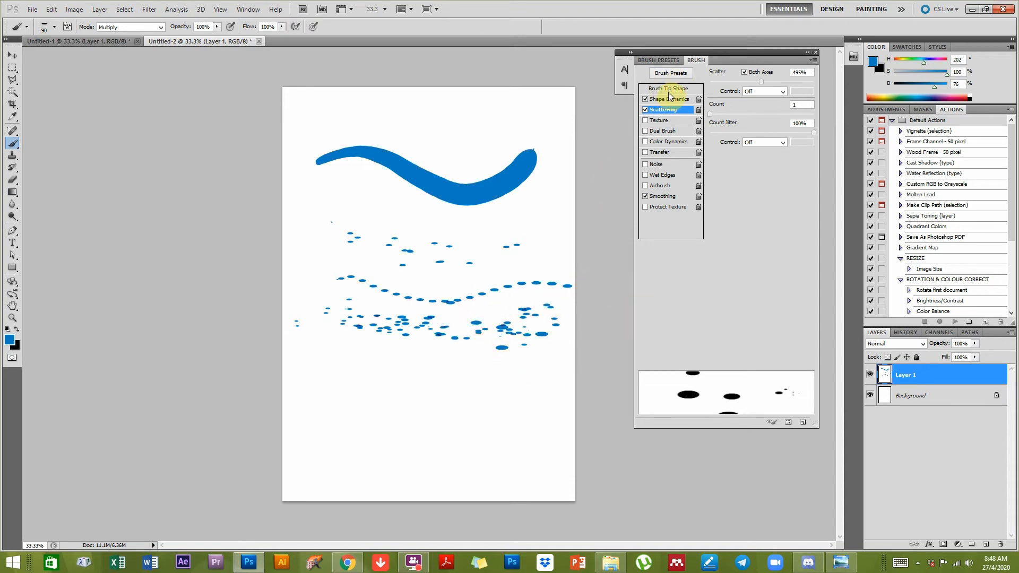
View the command for creating a new brush preset and return to the list of brush presets.
{"action": "left_click", "coordinate": [813, 60]}
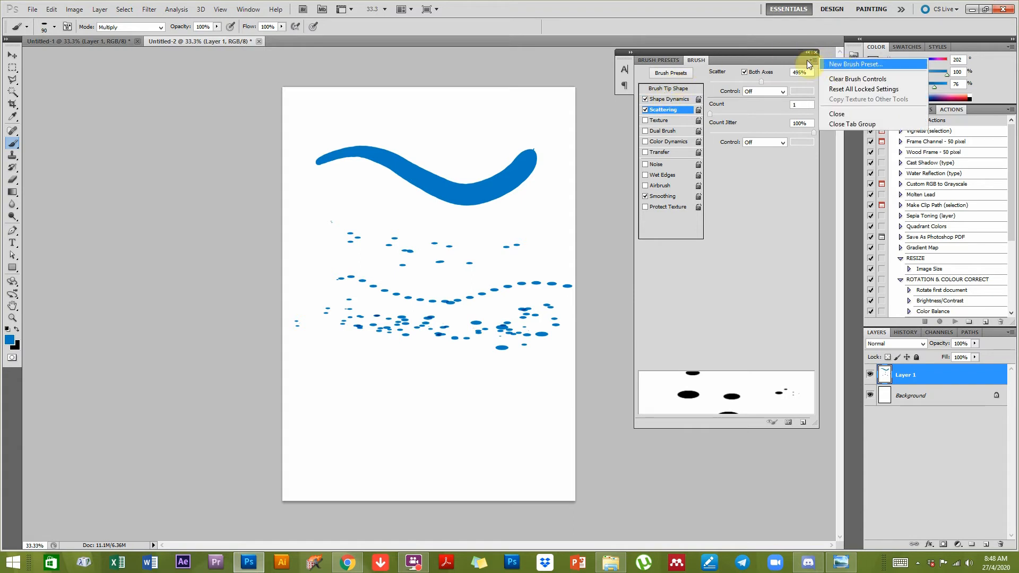
{"action": "left_click", "coordinate": [667, 62]}
{"action": "left_click", "coordinate": [667, 62]}
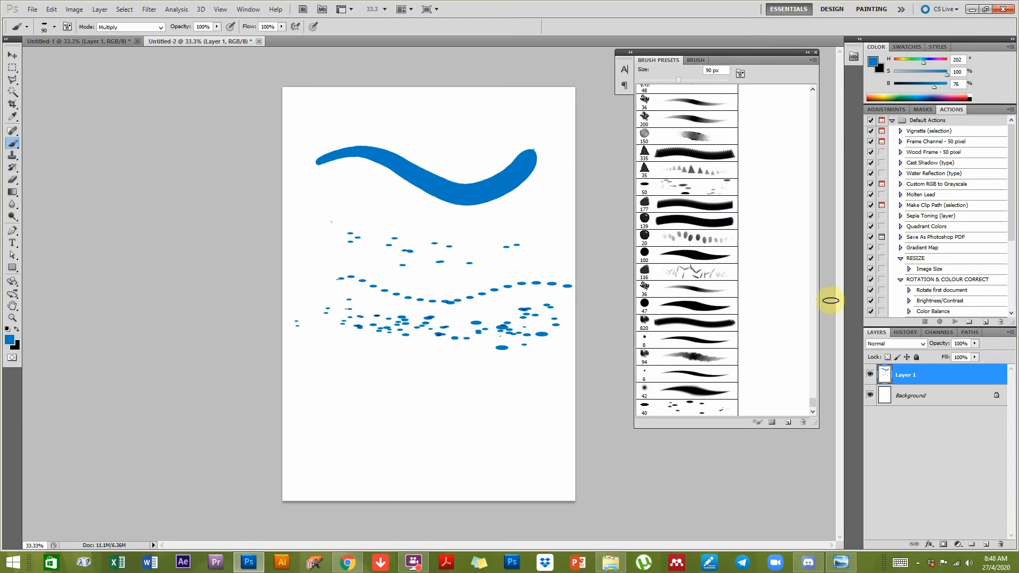
Fill Layer 1 with the black background colour to cover the test strokes.
{"action": "left_click", "coordinate": [650, 409]}
{"action": "key", "text": "]"}
{"action": "key", "text": "]"}
{"action": "key", "text": "]"}
{"action": "key", "text": "]"}
{"action": "key", "text": "]"}
{"action": "key", "text": "alt"}
{"action": "key", "text": "alt+BackSpace"}
{"action": "key", "text": "ctrl+BackSpace"}
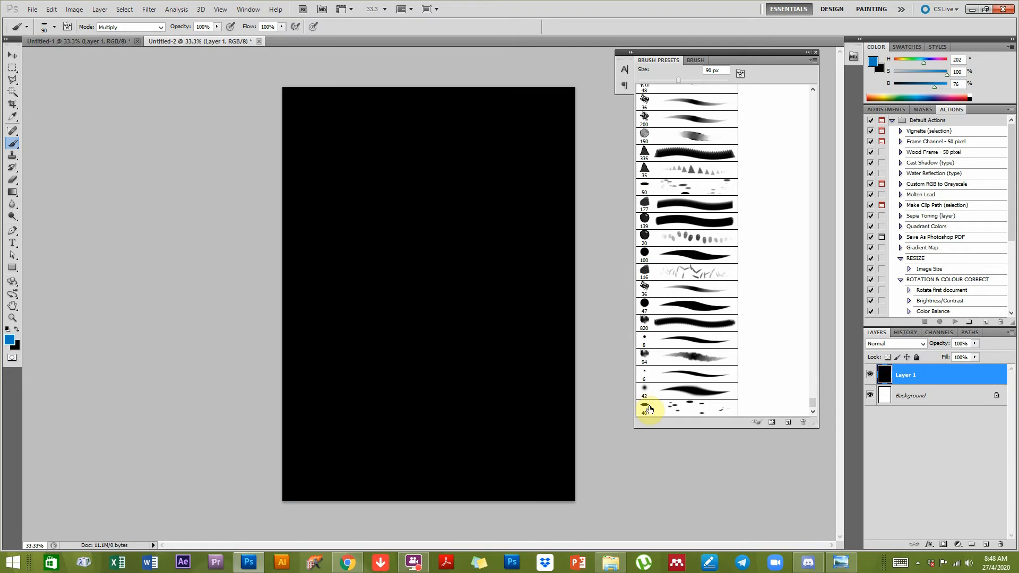
Set the background colour to white with brightness 100% and fill Layer 1 with it.
{"action": "left_click", "coordinate": [881, 70]}
{"action": "left_click", "coordinate": [947, 85]}
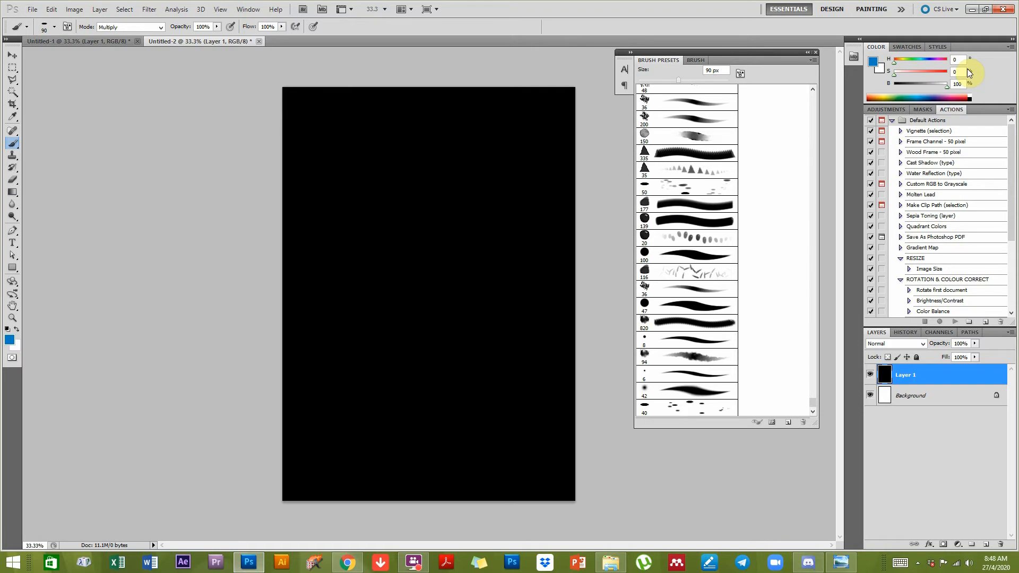
{"action": "key", "text": "alt+BackSpace"}
{"action": "key", "text": "ctrl+BackSpace"}
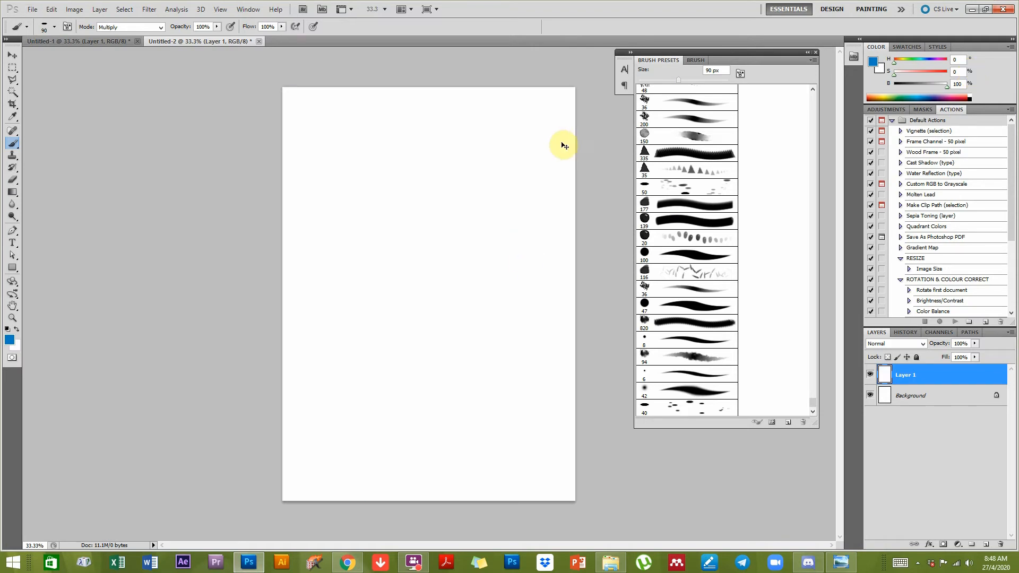
Create a 300 × 300 pixel white document at 200 pixels/inch, add an empty layer and choose the 6 px brush preset.
{"action": "key", "text": "ctrl+n"}
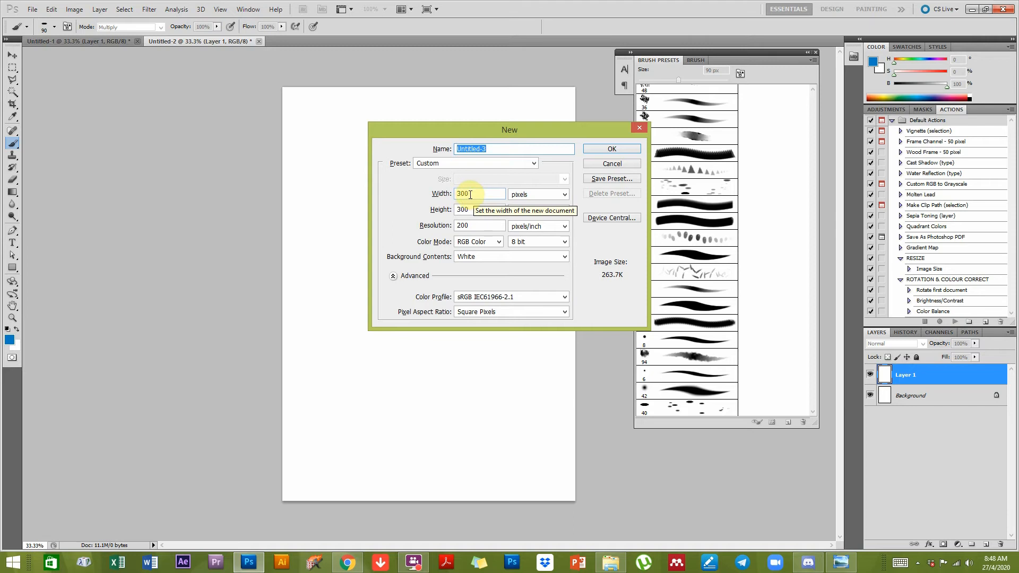
{"action": "left_click", "coordinate": [605, 149]}
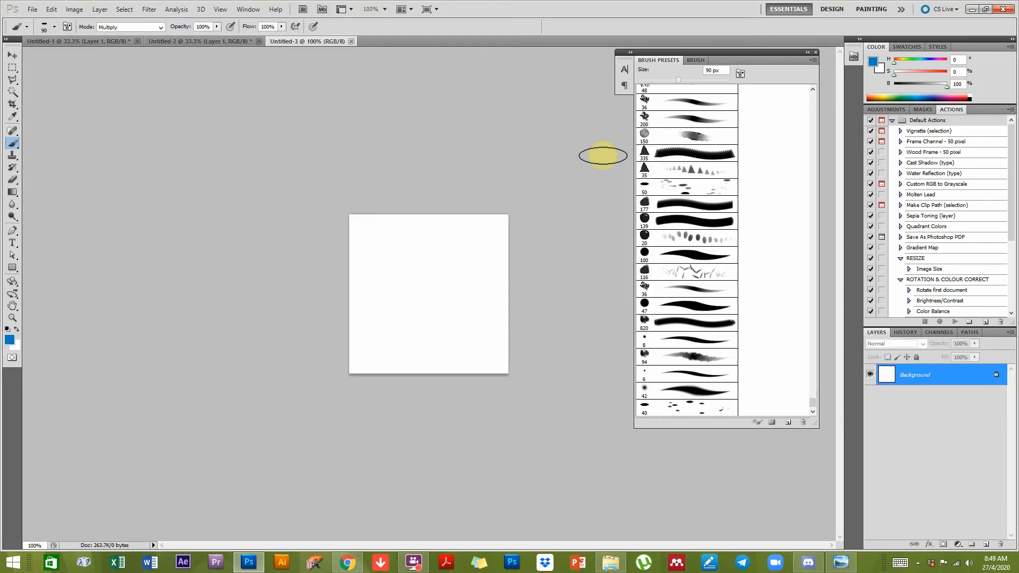
{"action": "left_click", "coordinate": [702, 372]}
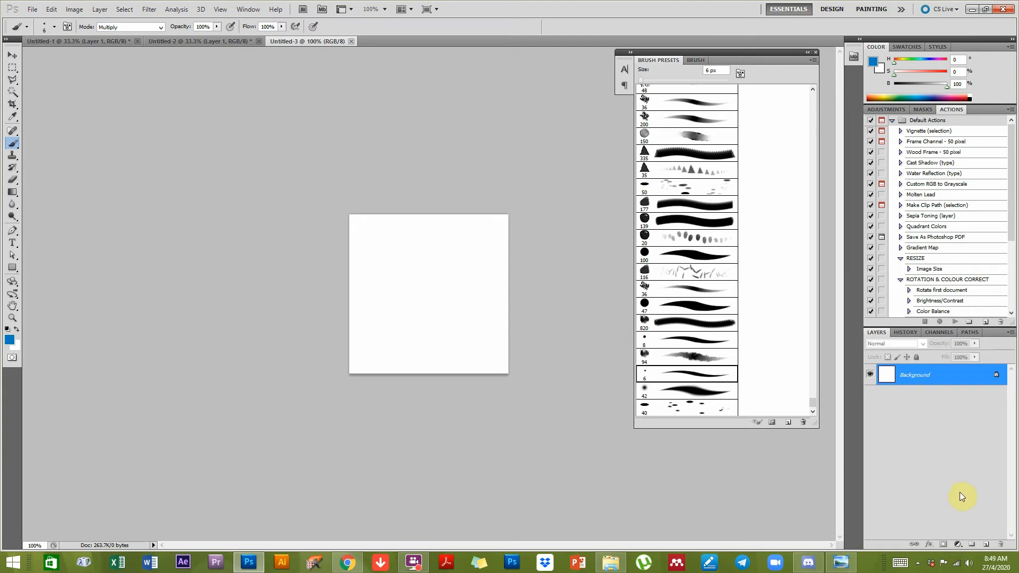
{"action": "left_click", "coordinate": [988, 546]}
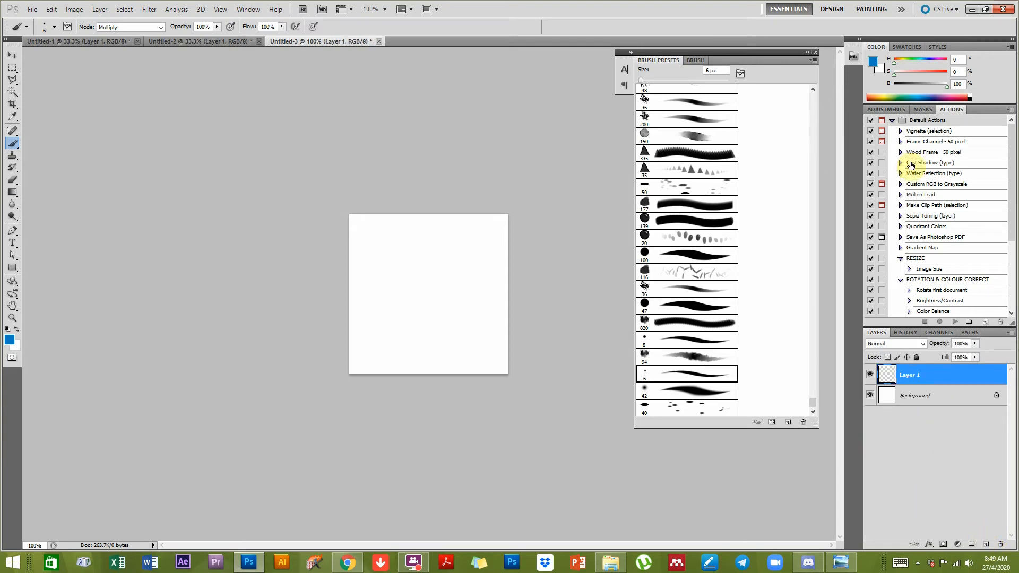
Set the foreground colour to black and the background to white, and enlarge the brush to 30 px.
{"action": "left_click", "coordinate": [971, 98]}
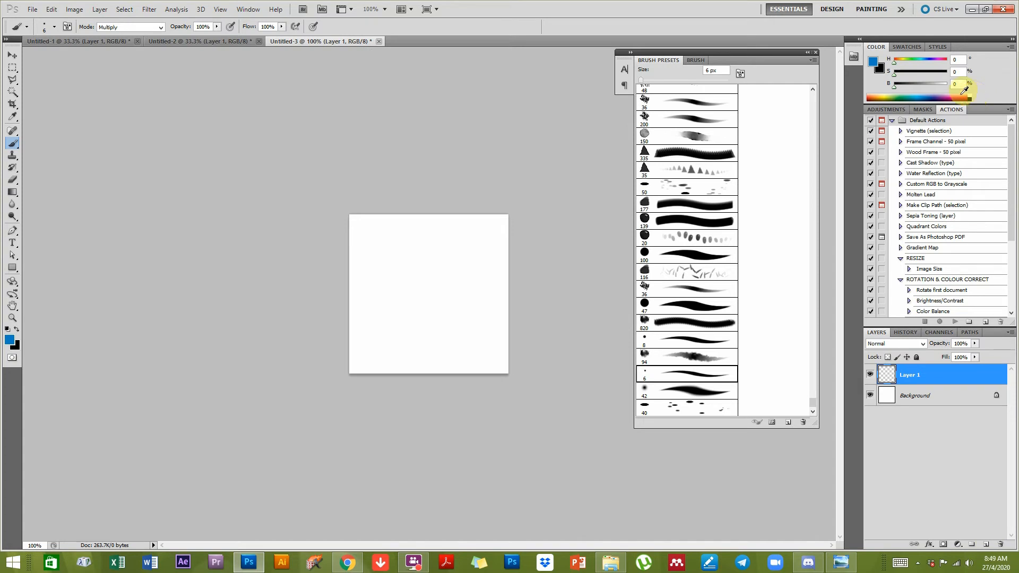
{"action": "left_click", "coordinate": [970, 98]}
{"action": "left_click", "coordinate": [970, 96]}
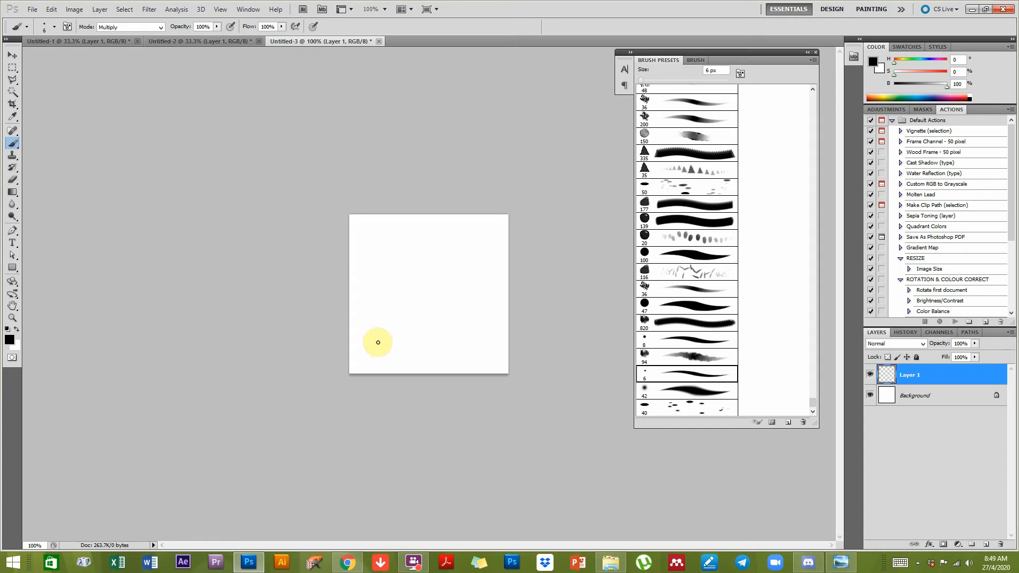
{"action": "key", "text": "bracketright"}
{"action": "key", "text": "bracketright"}
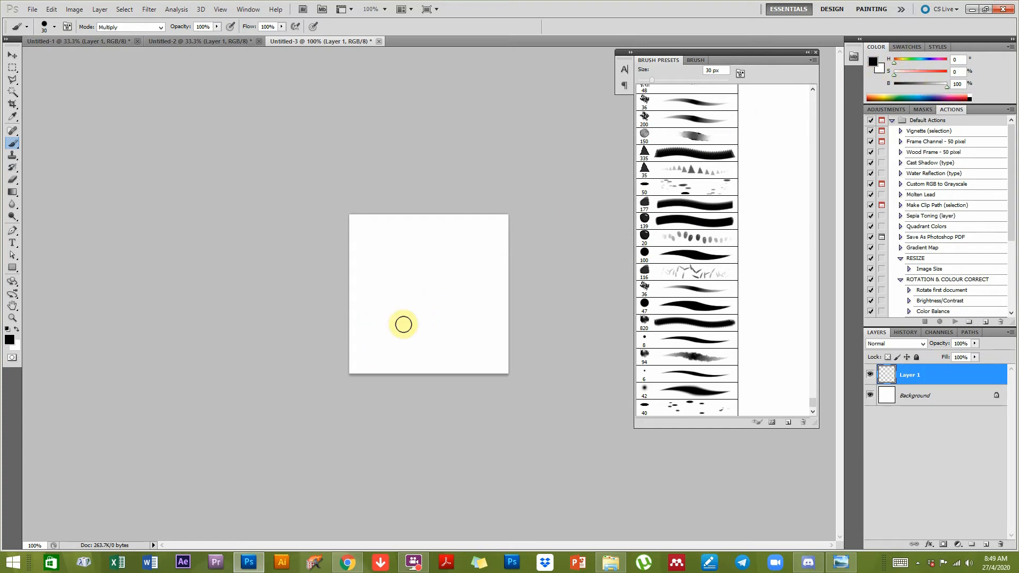
Paint a curved black stem rising diagonally across the canvas with a short black leaf on each side of its base.
{"action": "mouse_move", "coordinate": [374, 350]}
{"action": "left_mouse_down"}
{"action": "mouse_move", "coordinate": [398, 346]}
{"action": "mouse_move", "coordinate": [462, 257]}
{"action": "mouse_move", "coordinate": [509, 239]}
{"action": "left_mouse_up"}
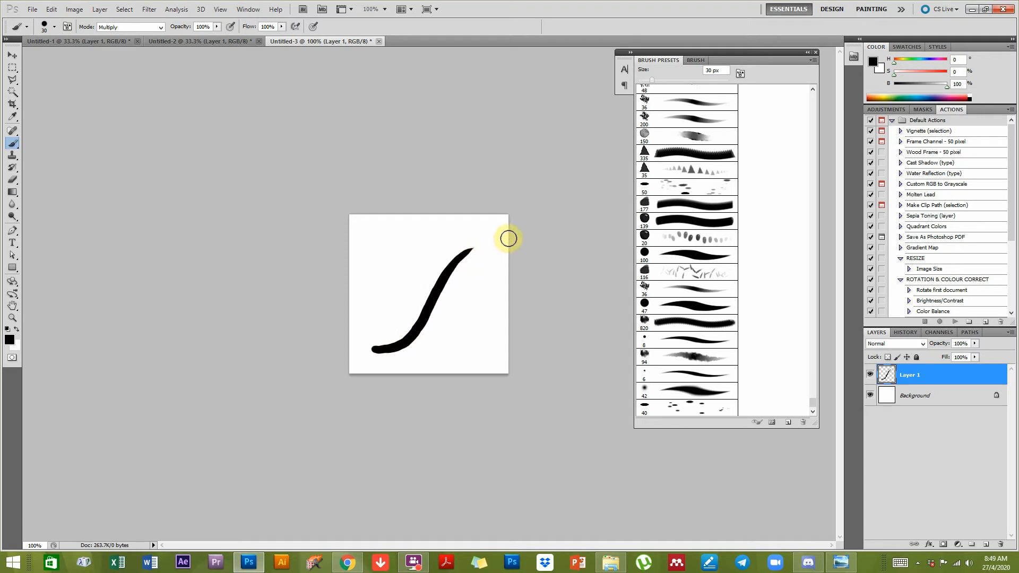
{"action": "mouse_move", "coordinate": [392, 349]}
{"action": "left_mouse_down"}
{"action": "mouse_move", "coordinate": [394, 329]}
{"action": "mouse_move", "coordinate": [376, 303]}
{"action": "left_mouse_up"}
{"action": "key", "text": "ctrl+z"}
{"action": "mouse_move", "coordinate": [387, 348]}
{"action": "left_mouse_down"}
{"action": "mouse_move", "coordinate": [396, 321]}
{"action": "mouse_move", "coordinate": [383, 312]}
{"action": "mouse_move", "coordinate": [406, 341]}
{"action": "mouse_move", "coordinate": [397, 344]}
{"action": "mouse_move", "coordinate": [457, 346]}
{"action": "left_mouse_up"}
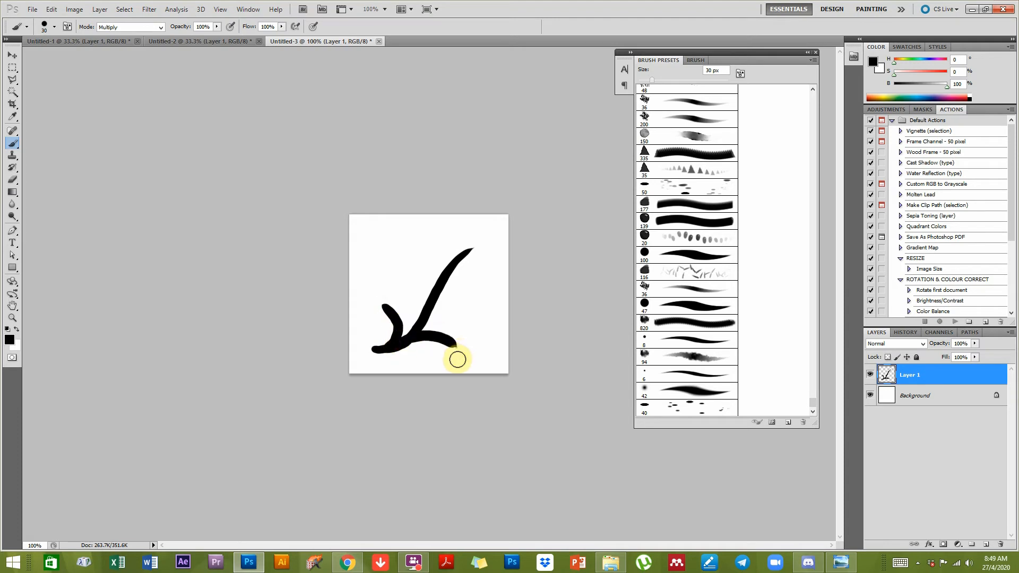
Paint five grey leaves up both sides of the stem, lightening the foreground colour from 33% to 85% brightness towards the tip.
{"action": "left_click_drag", "start_coordinate": [945, 88], "coordinate": [911, 88]}
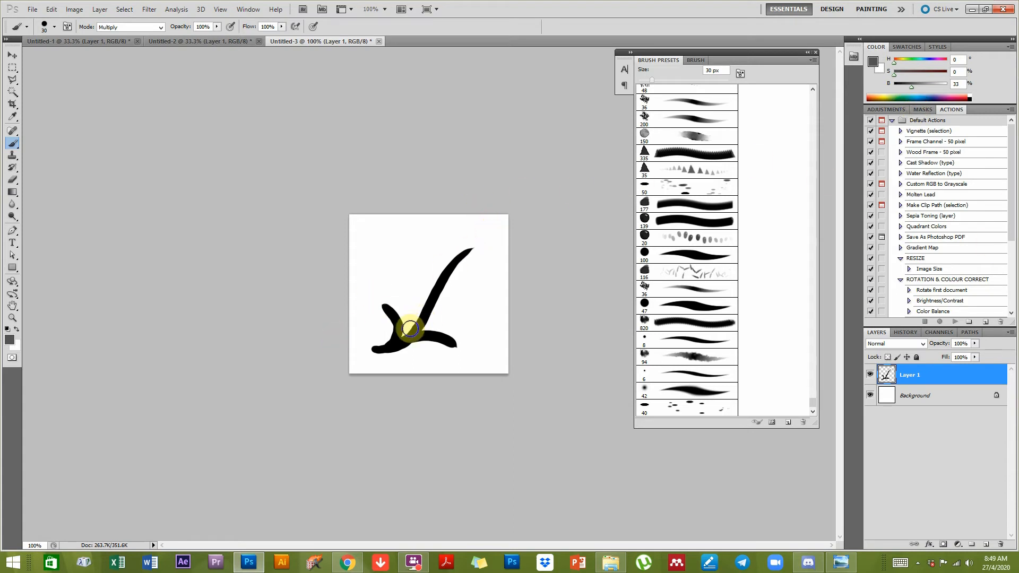
{"action": "mouse_move", "coordinate": [391, 284]}
{"action": "left_mouse_down"}
{"action": "mouse_move", "coordinate": [419, 326]}
{"action": "mouse_move", "coordinate": [480, 306]}
{"action": "left_mouse_up"}
{"action": "left_click", "coordinate": [916, 86]}
{"action": "left_click_drag", "start_coordinate": [920, 87], "coordinate": [922, 87]}
{"action": "left_click_drag", "start_coordinate": [430, 291], "coordinate": [407, 265]}
{"action": "left_click_drag", "start_coordinate": [917, 88], "coordinate": [933, 87]}
{"action": "mouse_move", "coordinate": [432, 293]}
{"action": "left_mouse_down"}
{"action": "mouse_move", "coordinate": [455, 278]}
{"action": "mouse_move", "coordinate": [485, 282]}
{"action": "left_mouse_up"}
{"action": "left_click_drag", "start_coordinate": [935, 87], "coordinate": [939, 86]}
{"action": "left_click_drag", "start_coordinate": [449, 266], "coordinate": [435, 239]}
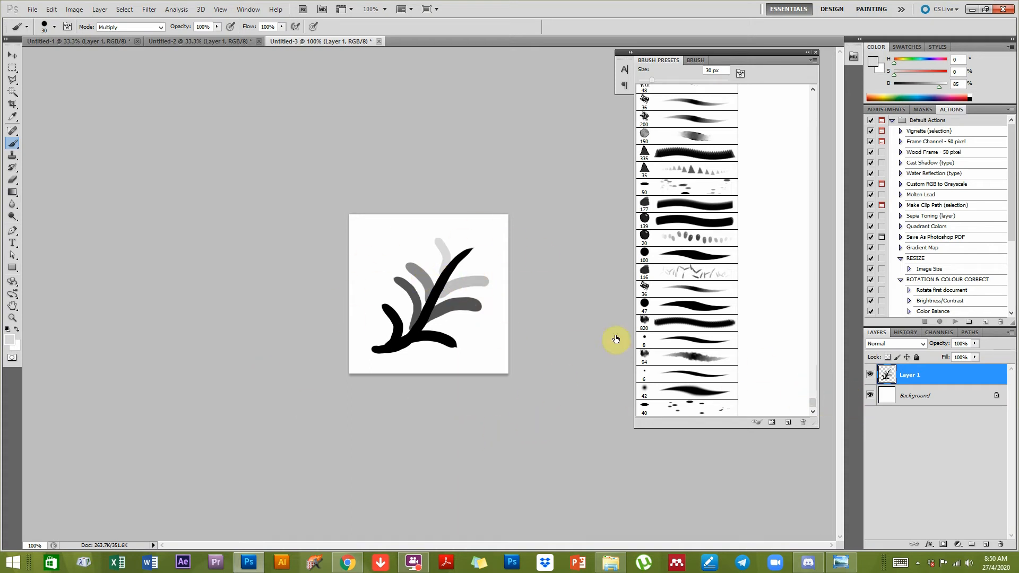
Delete the white Background layer and save the document to the desktop as PALMLEAF.psd.
{"action": "left_click_drag", "start_coordinate": [881, 397], "coordinate": [1005, 545]}
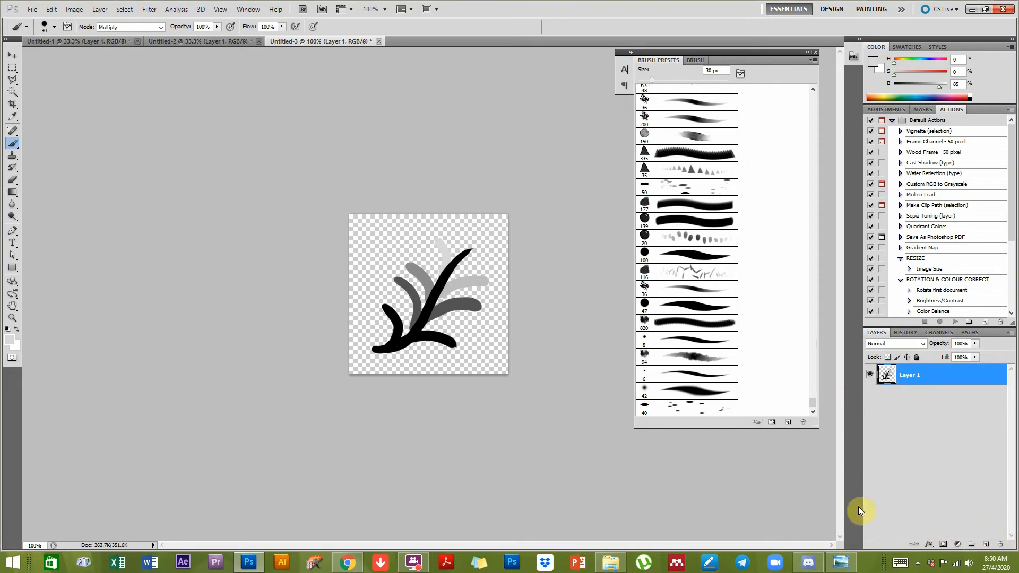
{"action": "left_click", "coordinate": [32, 9]}
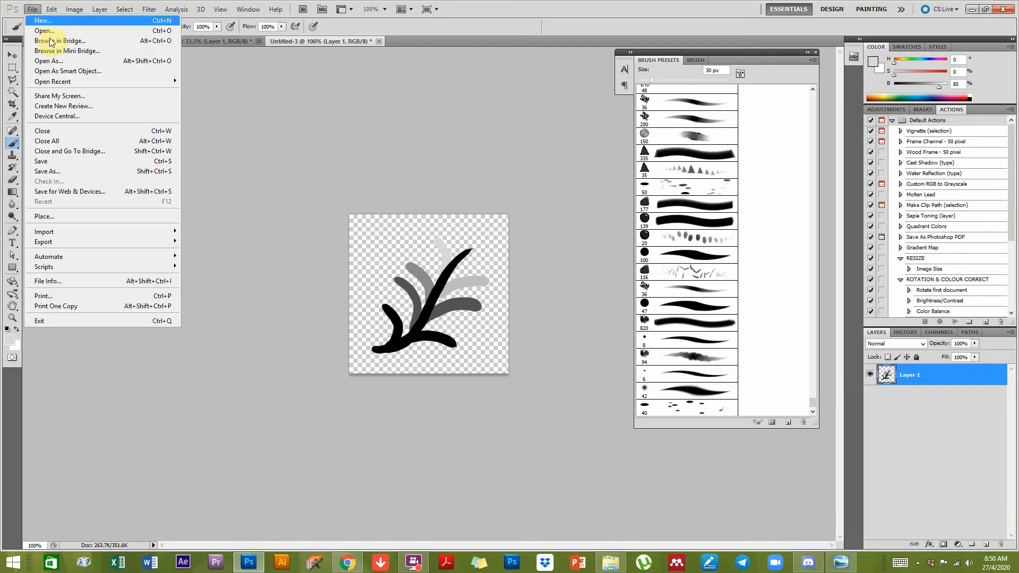
{"action": "left_click", "coordinate": [58, 171]}
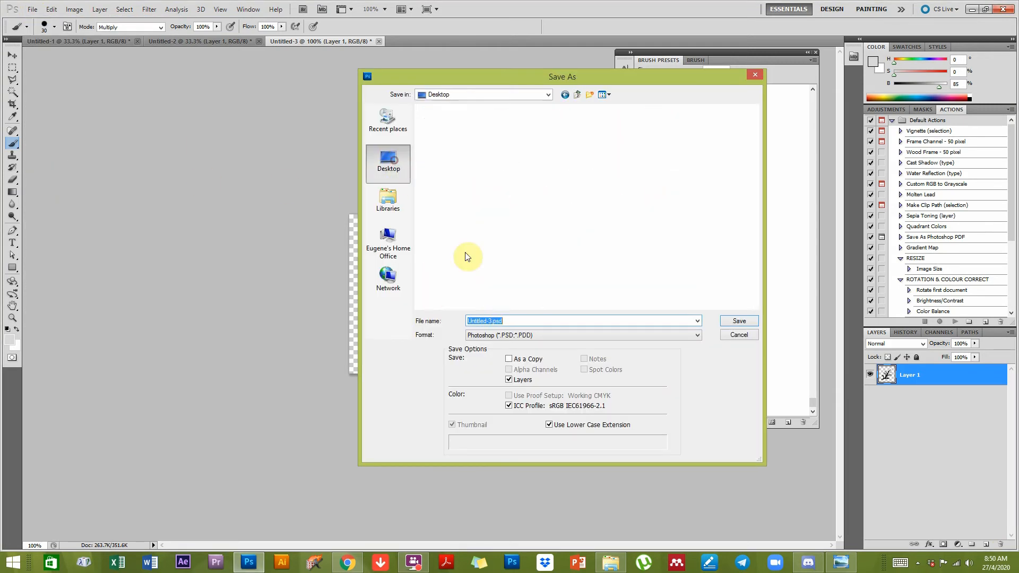
{"action": "left_click", "coordinate": [501, 321]}
{"action": "left_click_drag", "start_coordinate": [493, 322], "coordinate": [433, 317]}
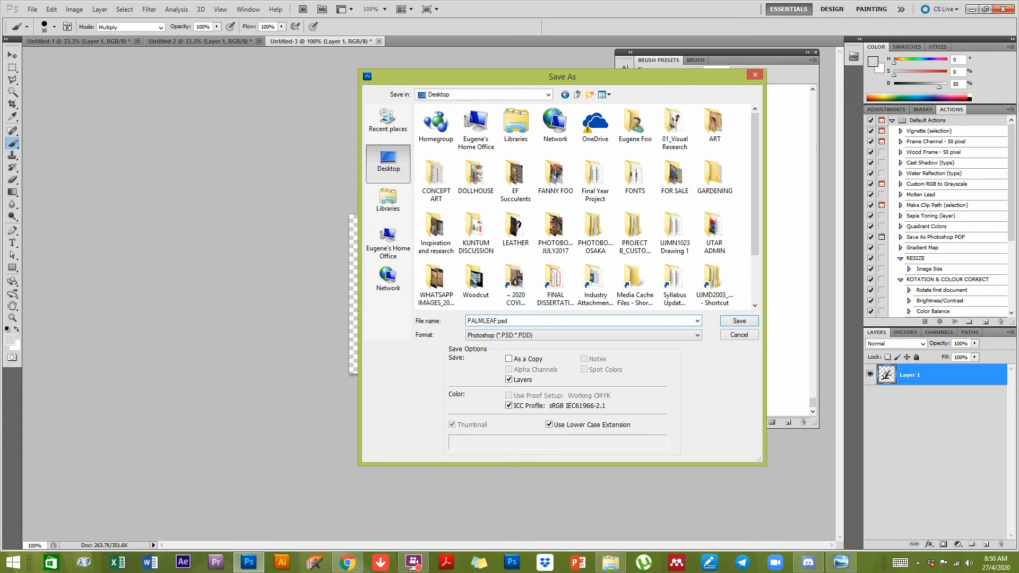
{"action": "key", "text": "Return"}
{"action": "key", "text": "Return"}
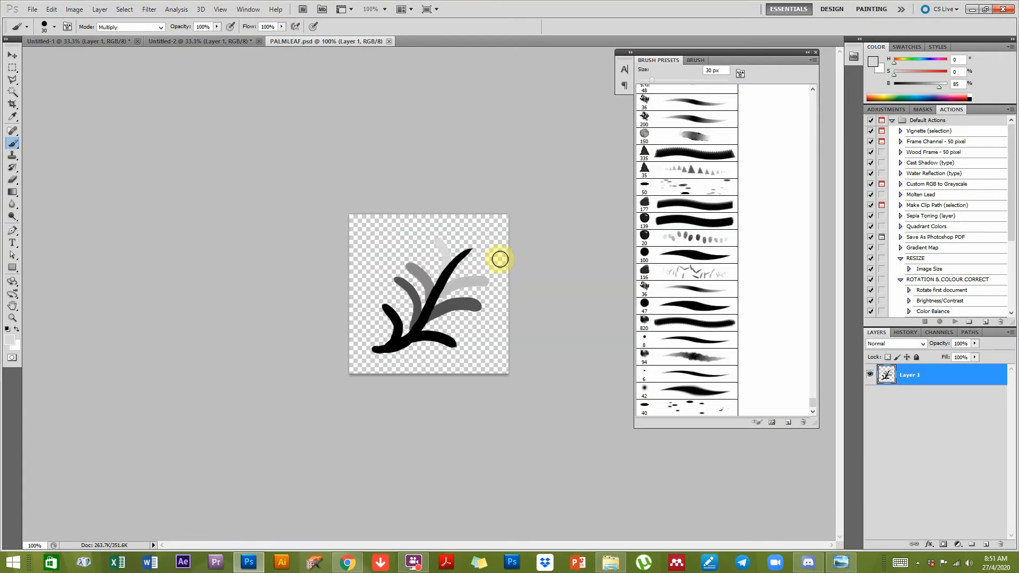
Define the palm leaf drawing as a brush preset named PALMLEAF.psd.
{"action": "left_click", "coordinate": [50, 10]}
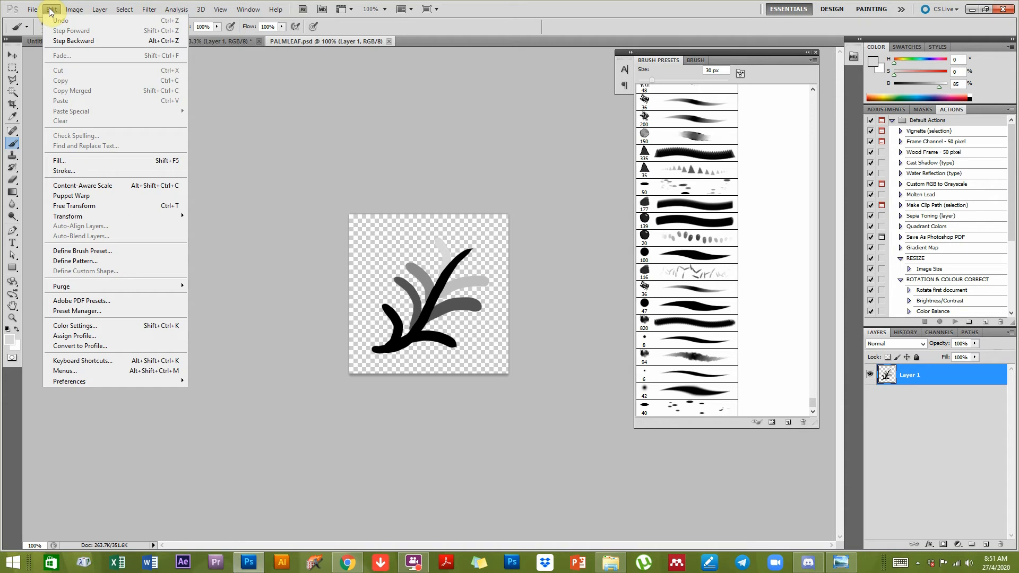
{"action": "left_click", "coordinate": [61, 252]}
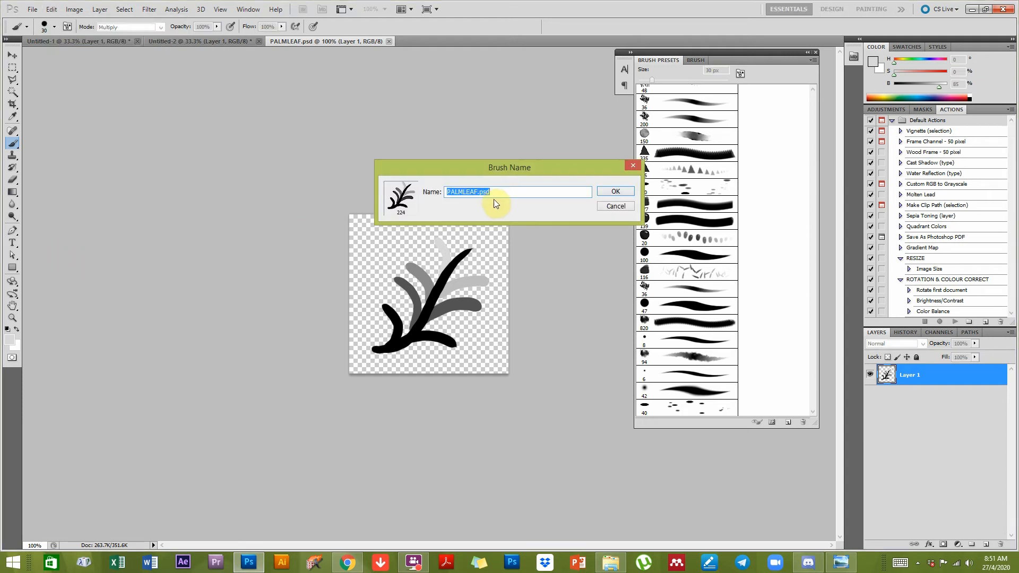
{"action": "left_click", "coordinate": [615, 192]}
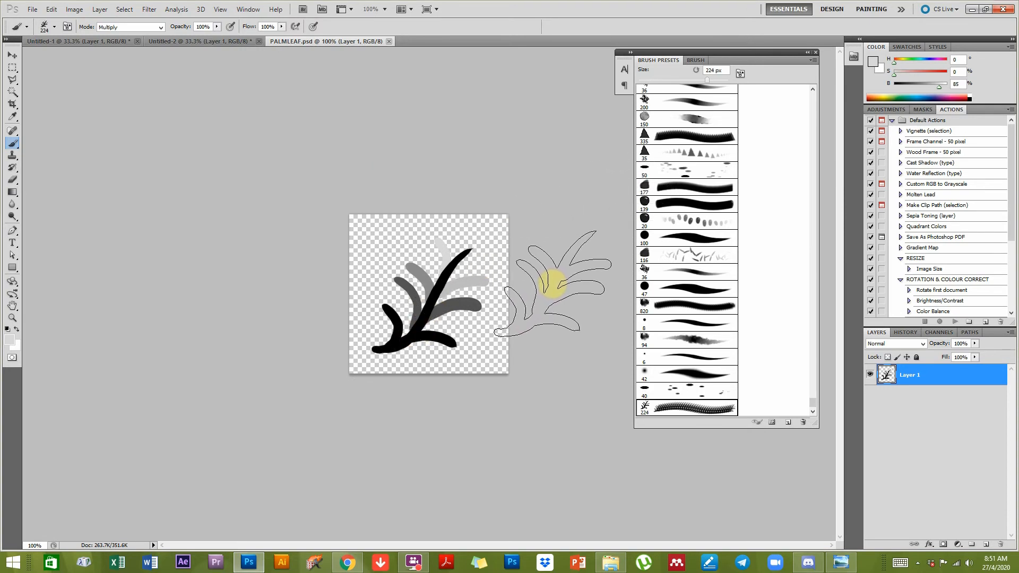
{"action": "left_click", "coordinate": [51, 9]}
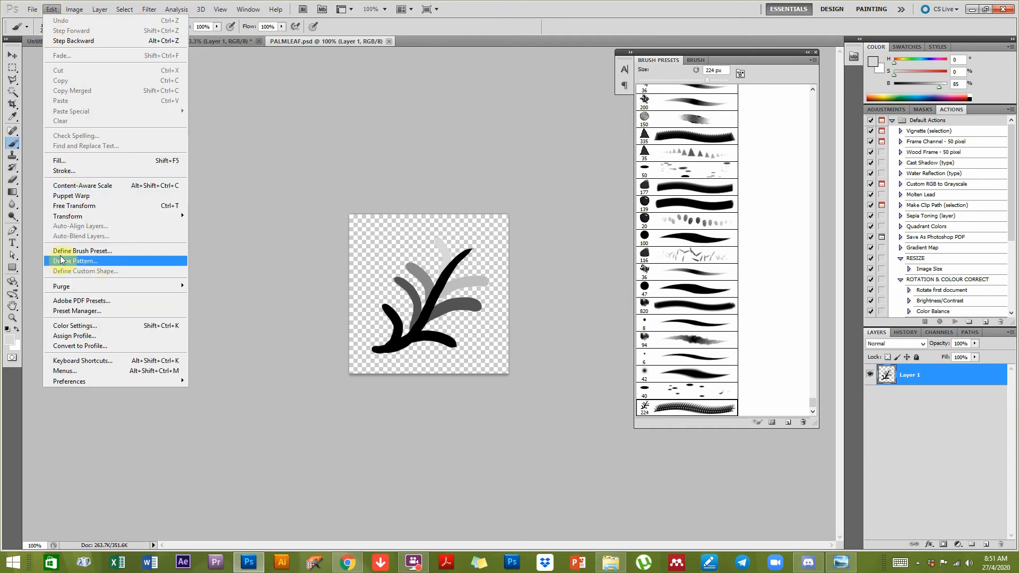
{"action": "left_click", "coordinate": [308, 42]}
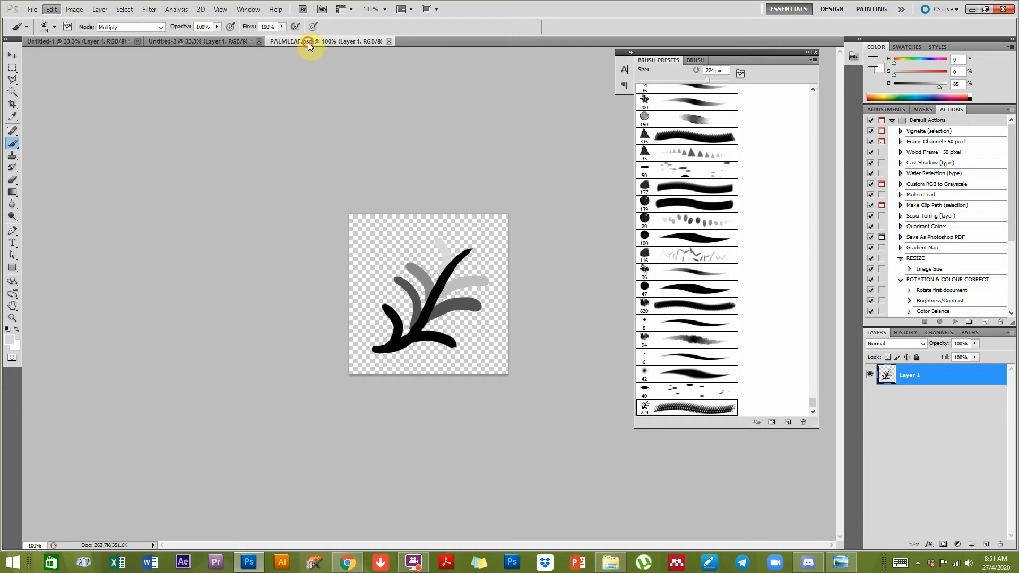
In the Untitled-2 document, set the foreground saturation to 67%, try one red leaf stamp and undo it.
{"action": "left_click", "coordinate": [183, 41]}
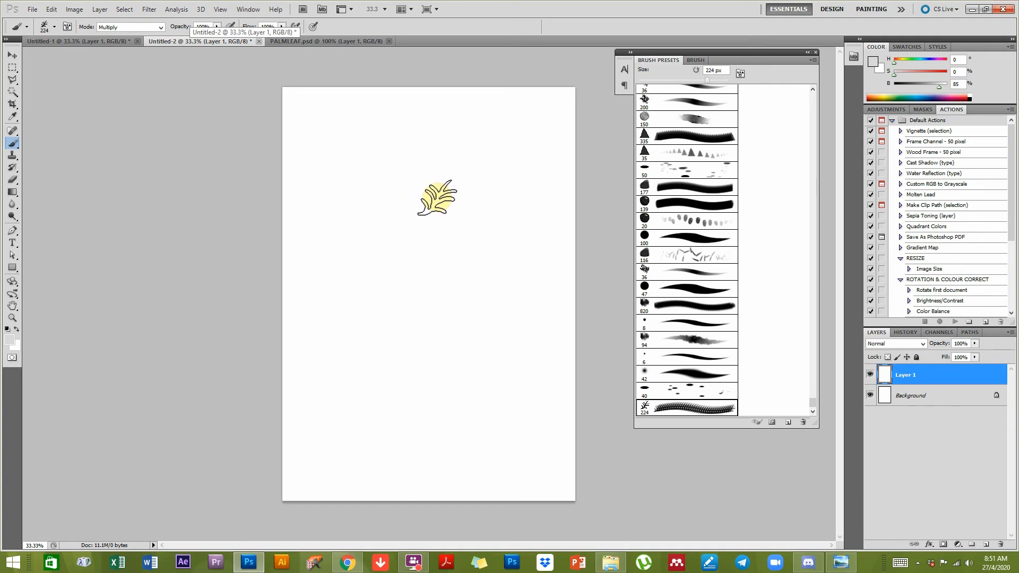
{"action": "left_click_drag", "start_coordinate": [913, 74], "coordinate": [929, 75]}
{"action": "left_click", "coordinate": [348, 176]}
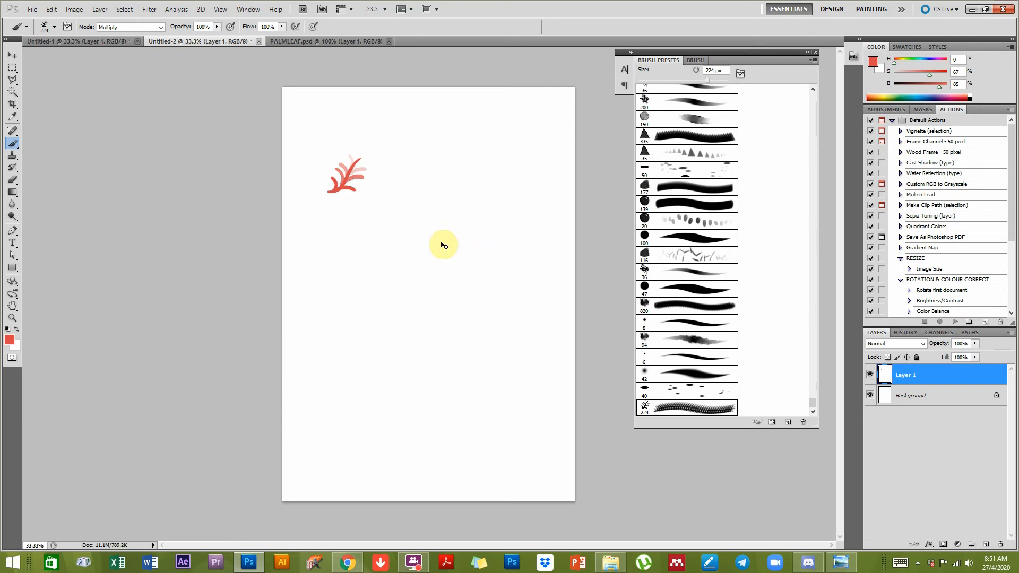
{"action": "key", "text": "ctrl+z"}
{"action": "key", "text": "alt+BackSpace"}
{"action": "key", "text": "ctrl+z"}
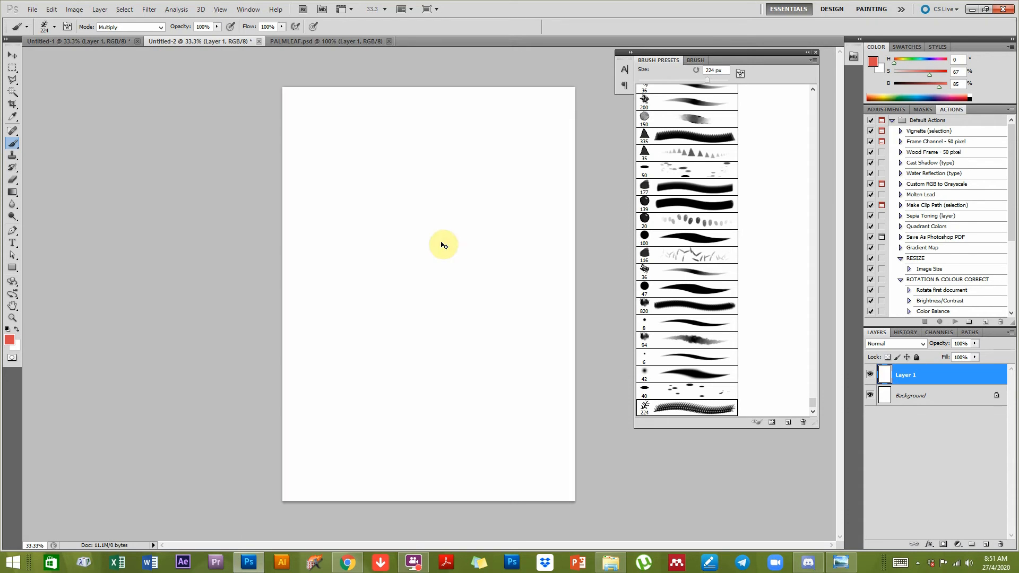
Select the Background layer, choose the 100 px round brush preset and set its blending mode to Normal.
{"action": "left_click", "coordinate": [920, 397]}
{"action": "left_click", "coordinate": [700, 239]}
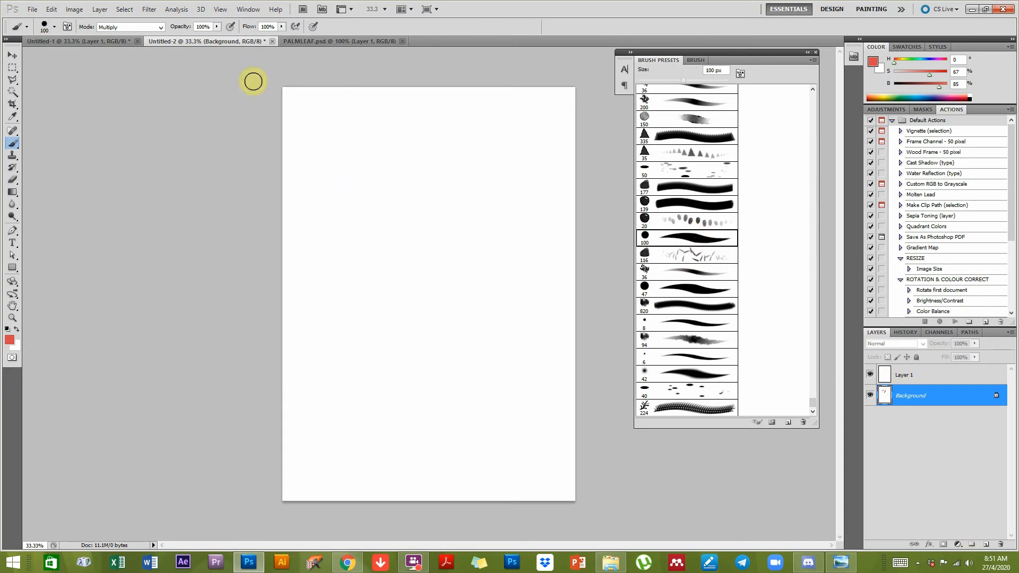
{"action": "left_click", "coordinate": [136, 27]}
{"action": "left_click", "coordinate": [139, 33]}
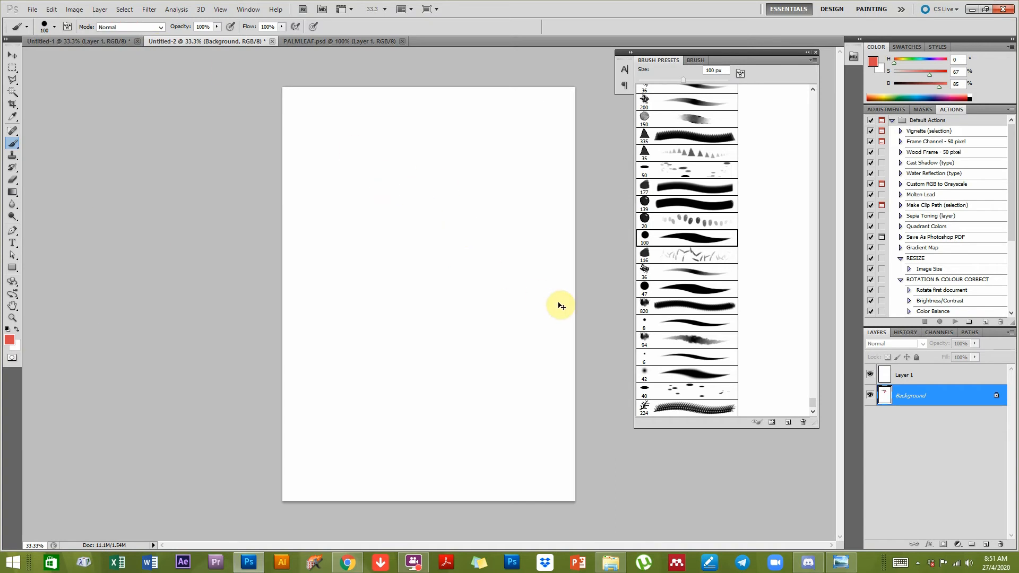
Reduce the document to a plain white Background layer and paint one winding red line down the page.
{"action": "mouse_move", "coordinate": [903, 376]}
{"action": "left_mouse_down"}
{"action": "mouse_move", "coordinate": [951, 388]}
{"action": "mouse_move", "coordinate": [1000, 545]}
{"action": "left_mouse_up"}
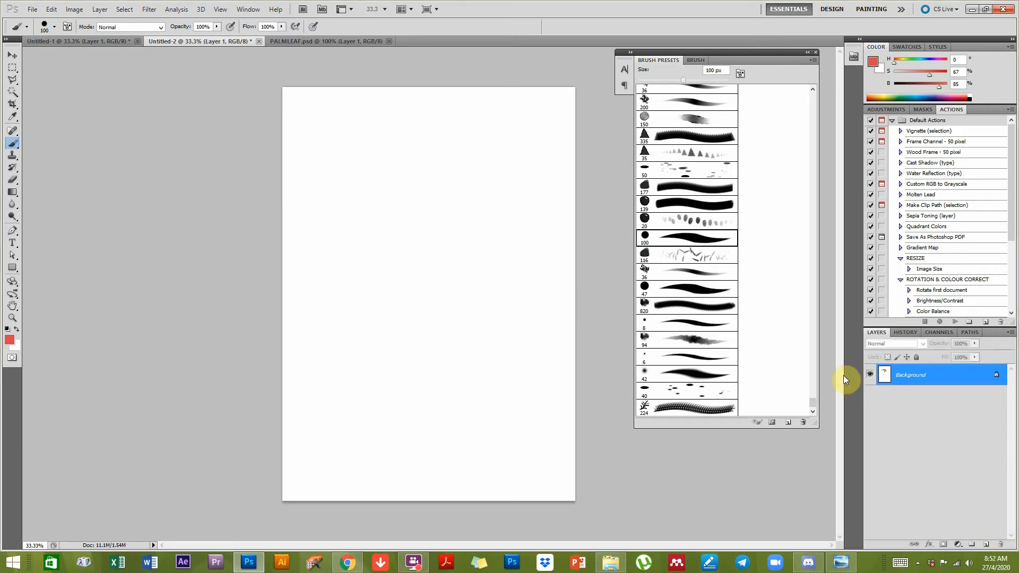
{"action": "key", "text": "alt+BackSpace"}
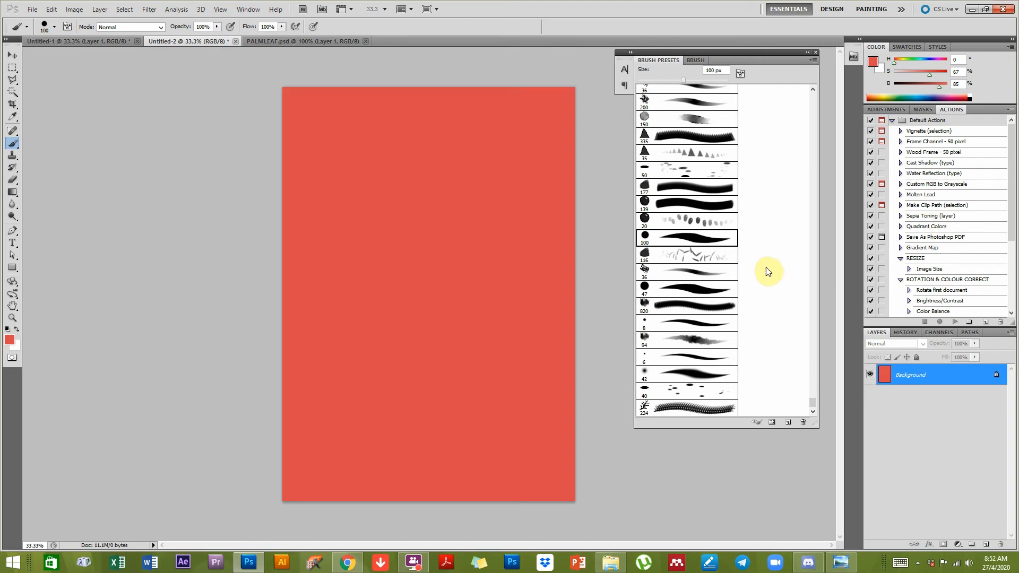
{"action": "key", "text": "ctrl+BackSpace"}
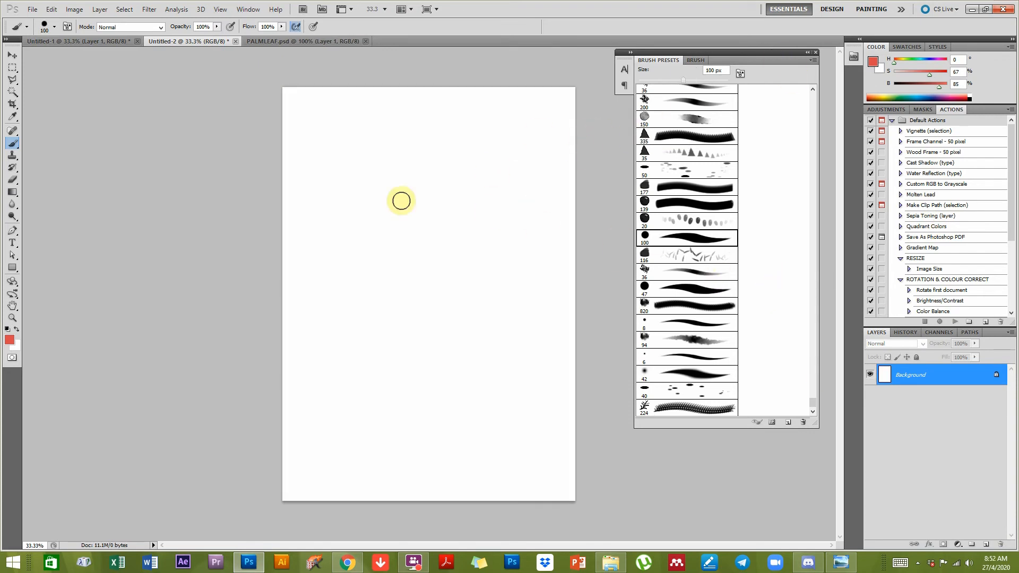
{"action": "mouse_move", "coordinate": [361, 191]}
{"action": "left_mouse_down"}
{"action": "mouse_move", "coordinate": [378, 210]}
{"action": "mouse_move", "coordinate": [474, 203]}
{"action": "mouse_move", "coordinate": [484, 267]}
{"action": "mouse_move", "coordinate": [401, 237]}
{"action": "mouse_move", "coordinate": [351, 261]}
{"action": "mouse_move", "coordinate": [475, 343]}
{"action": "mouse_move", "coordinate": [389, 353]}
{"action": "mouse_move", "coordinate": [353, 394]}
{"action": "mouse_move", "coordinate": [493, 373]}
{"action": "mouse_move", "coordinate": [528, 442]}
{"action": "mouse_move", "coordinate": [395, 459]}
{"action": "mouse_move", "coordinate": [373, 494]}
{"action": "mouse_move", "coordinate": [397, 502]}
{"action": "left_mouse_up"}
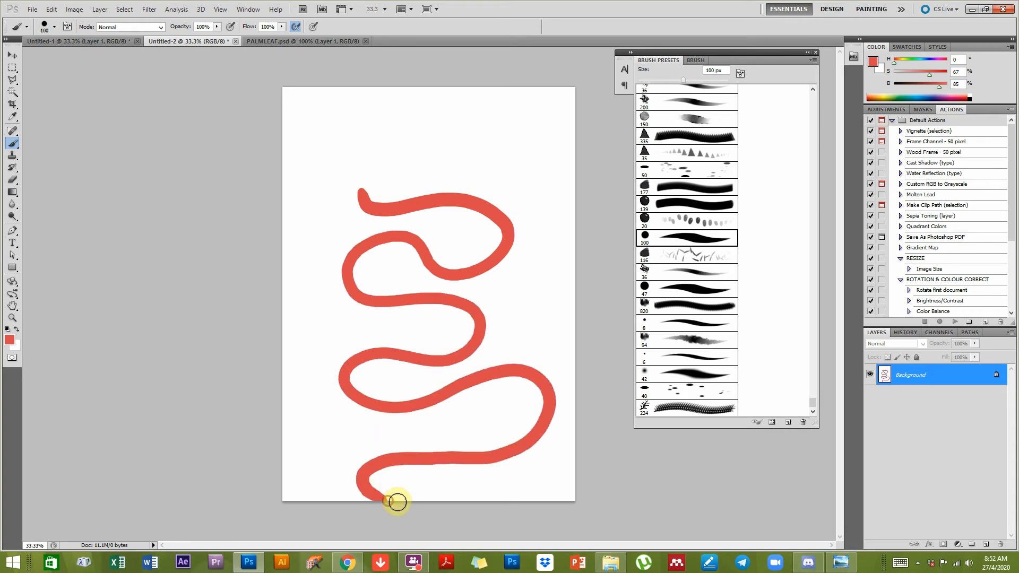
On a new layer, stamp a green leaf (H 126, S 67, B 76) over the red line with the palm leaf brush at 400 px.
{"action": "left_click", "coordinate": [664, 412]}
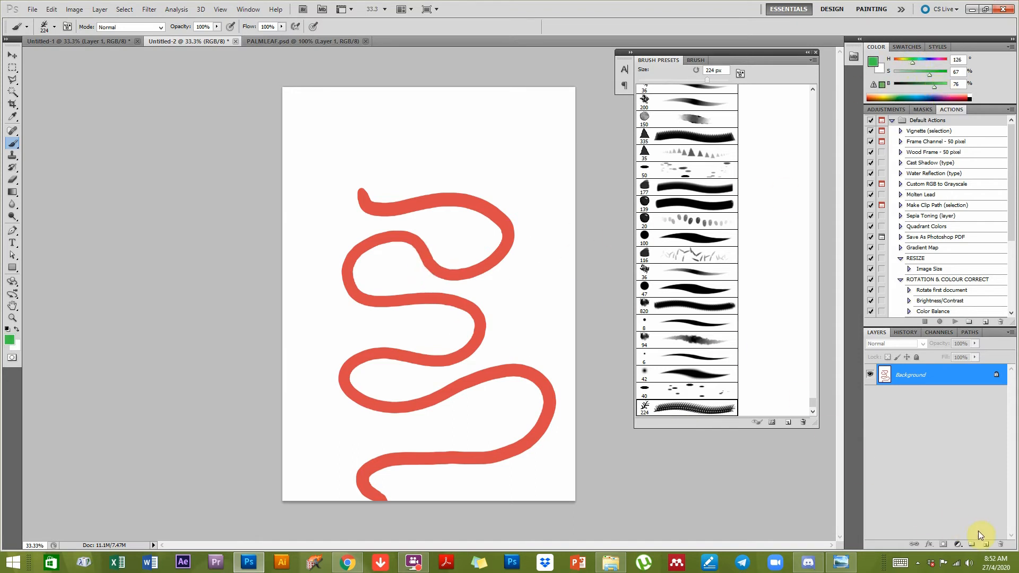
{"action": "left_click", "coordinate": [990, 548]}
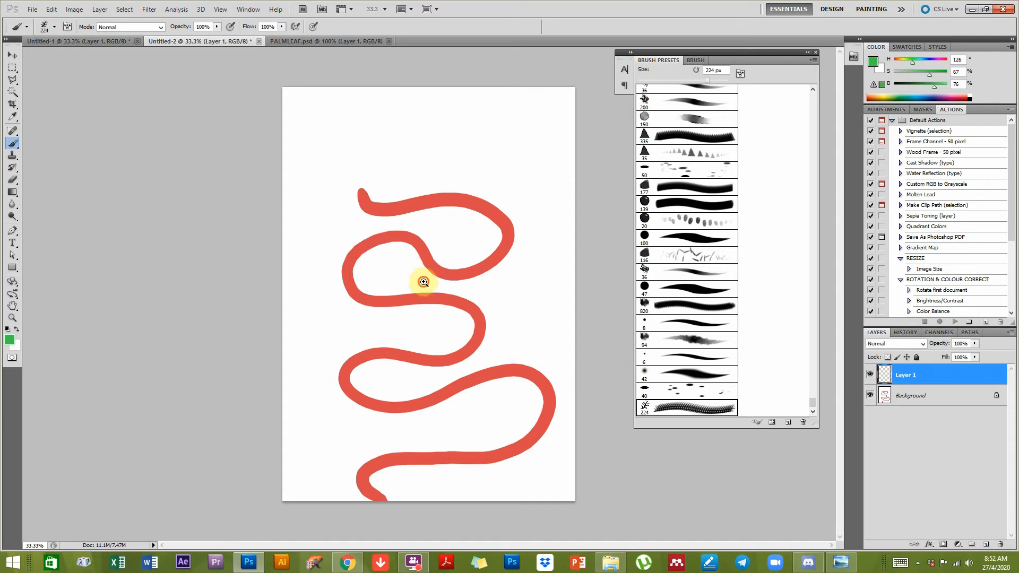
{"action": "left_click", "coordinate": [442, 285], "text": "ctrl"}
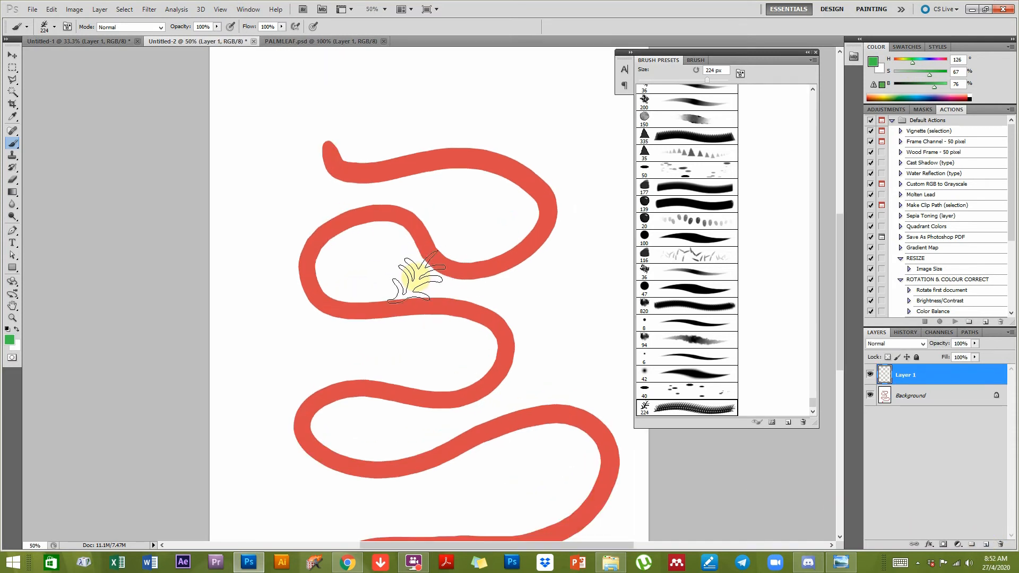
{"action": "key", "text": "bracketright"}
{"action": "key", "text": "bracketright"}
{"action": "key", "text": "bracketright"}
{"action": "key", "text": "bracketright"}
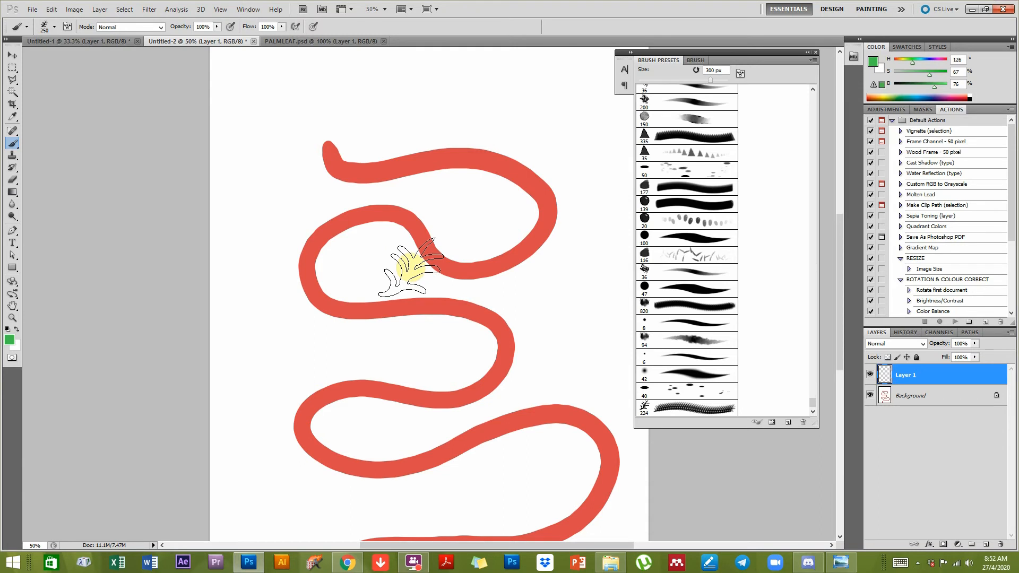
{"action": "left_click", "coordinate": [412, 234]}
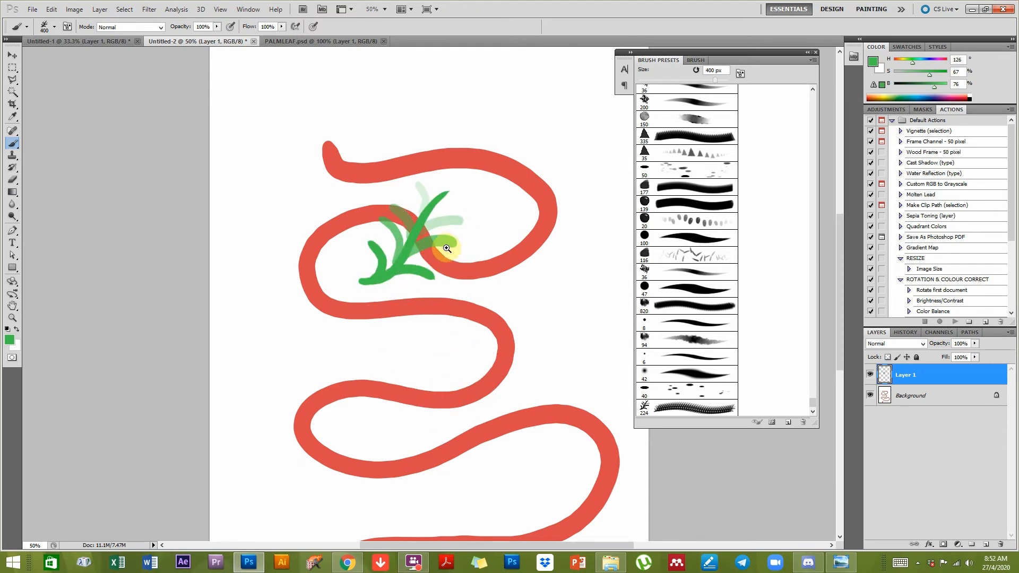
Set the foreground brightness to 0% and stamp a black palm leaf in the white area above the red line.
{"action": "scroll", "coordinate": [446, 250], "scroll_direction": "up", "scroll_amount": 1}
{"action": "left_click_drag", "start_coordinate": [934, 85], "coordinate": [882, 86]}
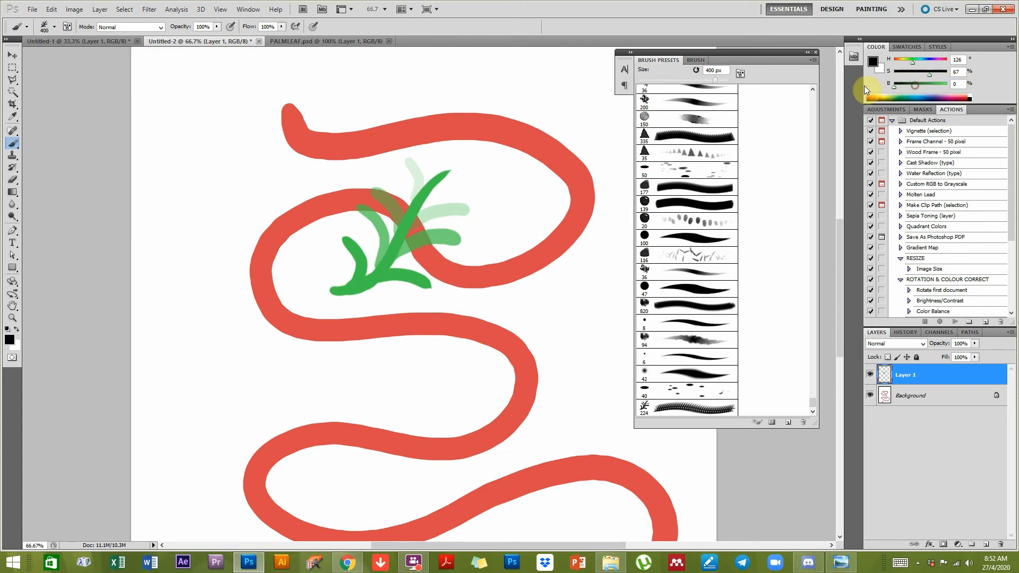
{"action": "mouse_move", "coordinate": [400, 224]}
{"action": "left_mouse_down"}
{"action": "mouse_move", "coordinate": [403, 328]}
{"action": "mouse_move", "coordinate": [378, 364]}
{"action": "left_mouse_up"}
{"action": "left_click", "coordinate": [393, 145]}
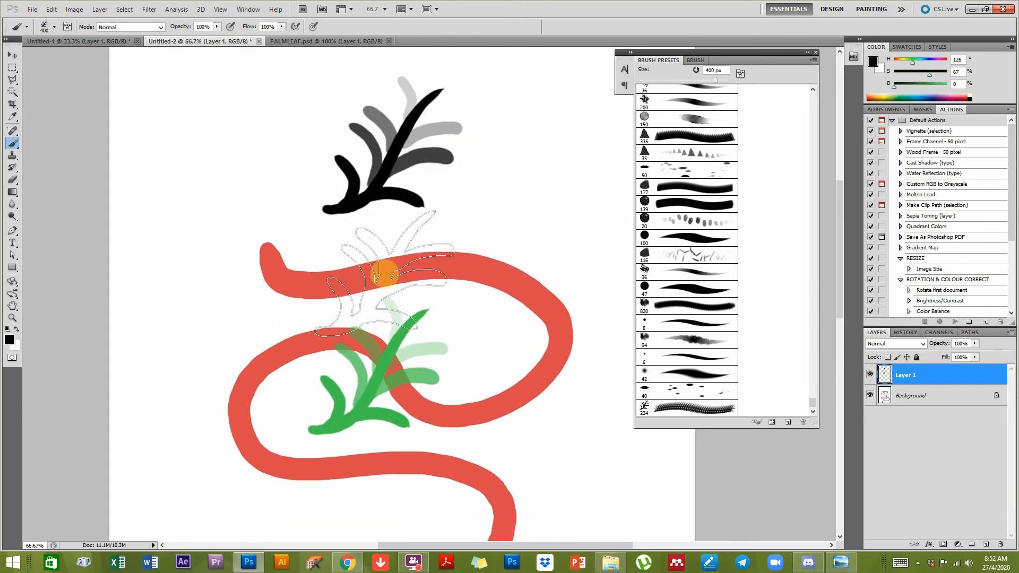
Compare the stamped leaves with the original greyscale drawing in PALMLEAF.psd using the Move tool view.
{"action": "left_click", "coordinate": [12, 54]}
{"action": "left_click", "coordinate": [326, 41]}
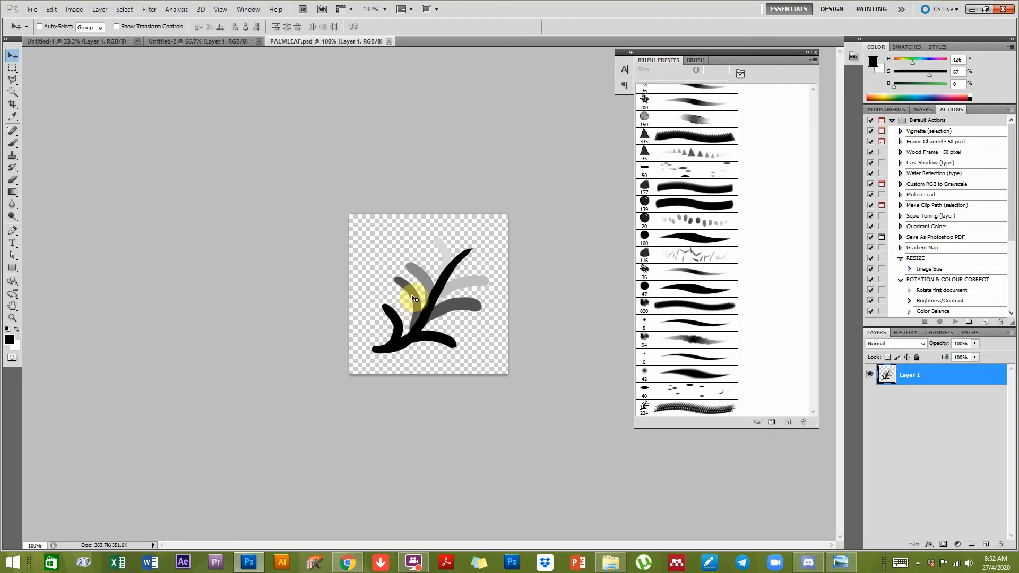
{"action": "left_click", "coordinate": [222, 42]}
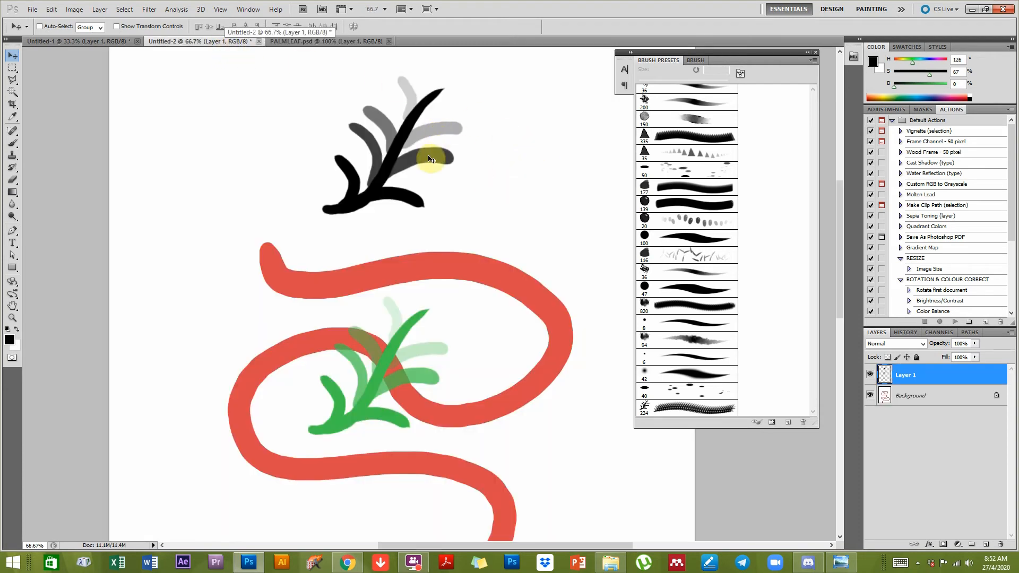
Move the leaf layer slightly over the winding red line to test how its semi-transparent leaves overlap the stroke.
{"action": "scroll", "coordinate": [403, 369], "scroll_direction": "down", "scroll_amount": 3}
{"action": "scroll", "coordinate": [404, 368], "scroll_direction": "left", "scroll_amount": 1}
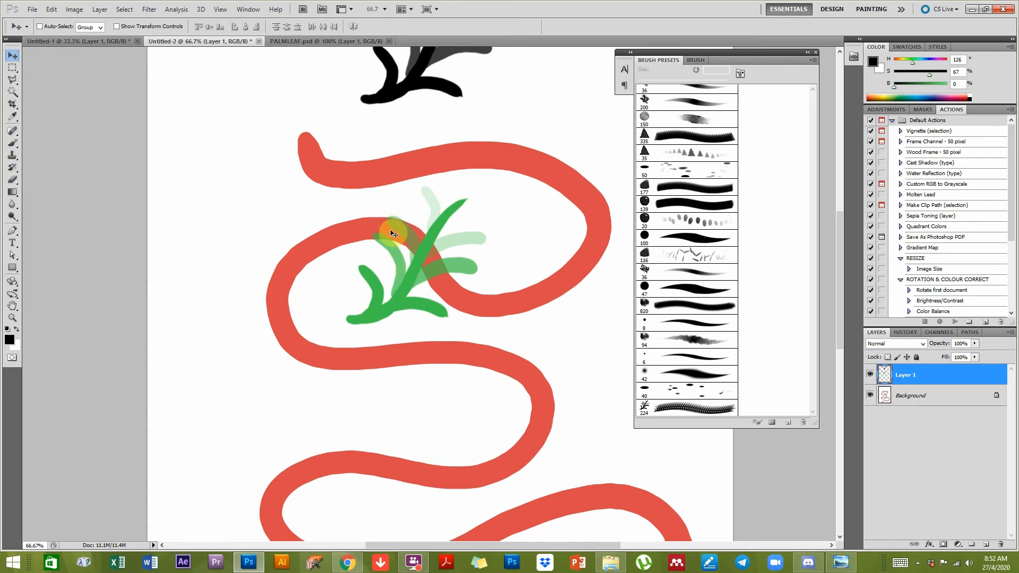
{"action": "left_click", "coordinate": [424, 250]}
{"action": "left_click_drag", "start_coordinate": [471, 116], "coordinate": [441, 230]}
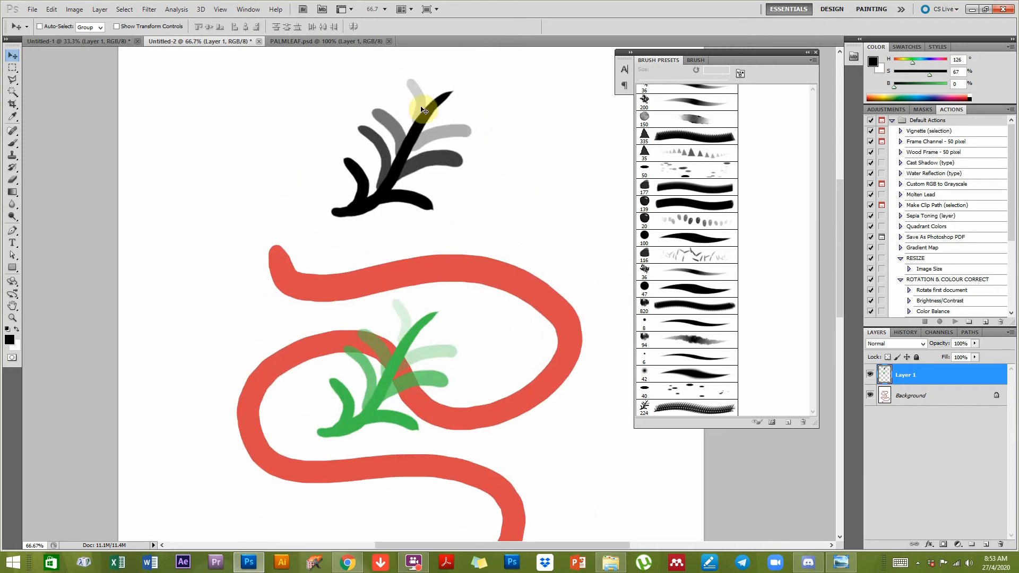
{"action": "mouse_move", "coordinate": [429, 337]}
{"action": "left_mouse_down"}
{"action": "mouse_move", "coordinate": [509, 268]}
{"action": "mouse_move", "coordinate": [481, 256]}
{"action": "mouse_move", "coordinate": [455, 288]}
{"action": "mouse_move", "coordinate": [466, 296]}
{"action": "mouse_move", "coordinate": [461, 275]}
{"action": "mouse_move", "coordinate": [448, 279]}
{"action": "mouse_move", "coordinate": [457, 302]}
{"action": "mouse_move", "coordinate": [456, 284]}
{"action": "left_mouse_up"}
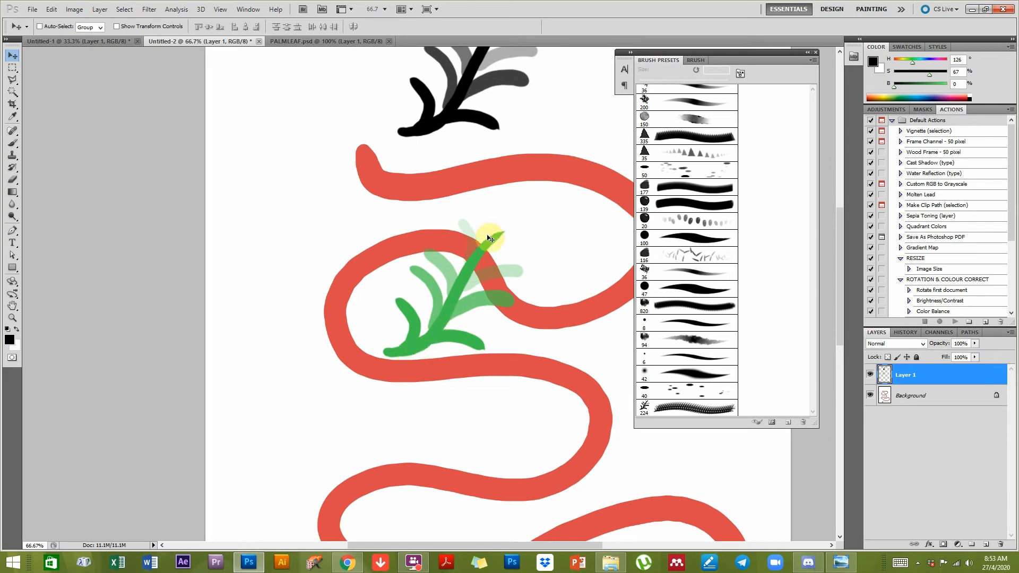
{"action": "left_click_drag", "start_coordinate": [466, 291], "coordinate": [456, 285]}
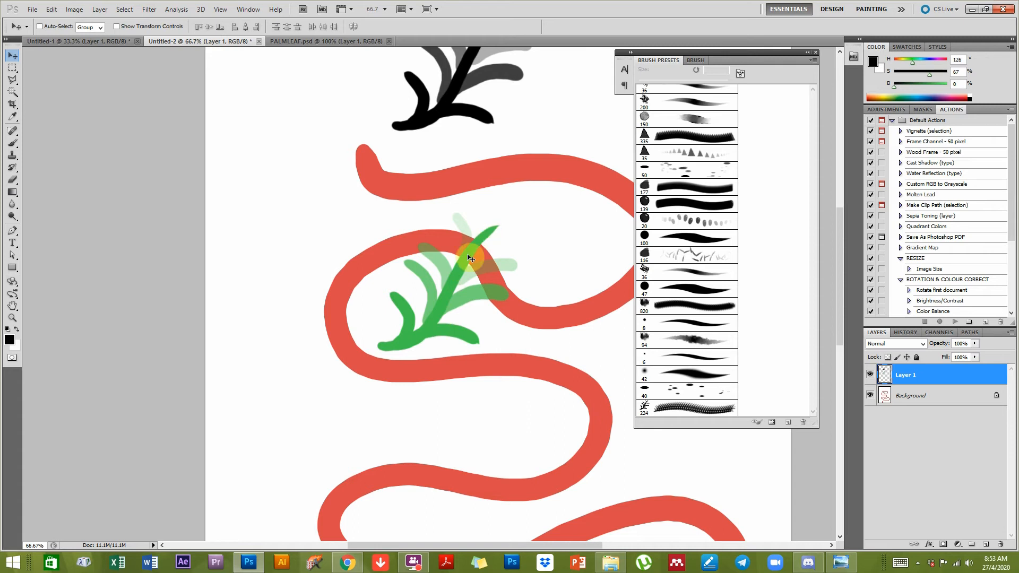
{"action": "left_click_drag", "start_coordinate": [507, 191], "coordinate": [489, 221]}
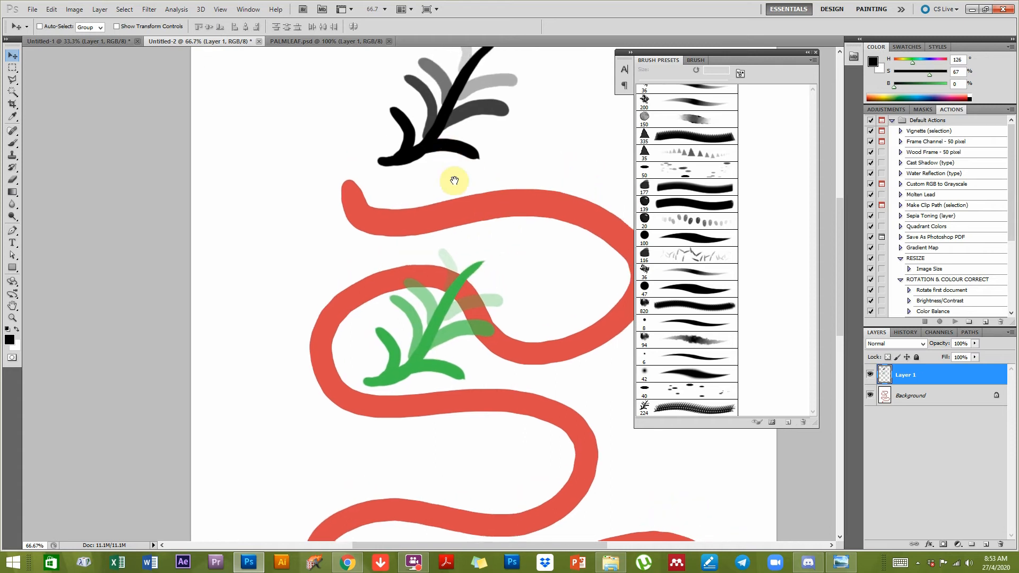
{"action": "mouse_move", "coordinate": [432, 331]}
{"action": "left_mouse_down"}
{"action": "mouse_move", "coordinate": [446, 315]}
{"action": "mouse_move", "coordinate": [423, 319]}
{"action": "mouse_move", "coordinate": [434, 303]}
{"action": "left_mouse_up"}
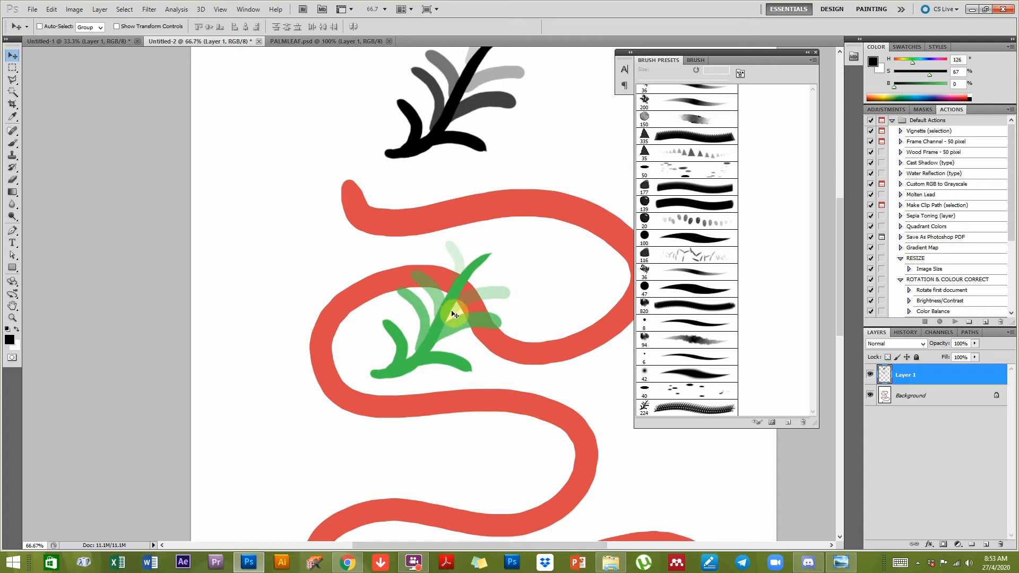
{"action": "left_click_drag", "start_coordinate": [482, 331], "coordinate": [388, 316]}
{"action": "left_click_drag", "start_coordinate": [467, 313], "coordinate": [500, 341]}
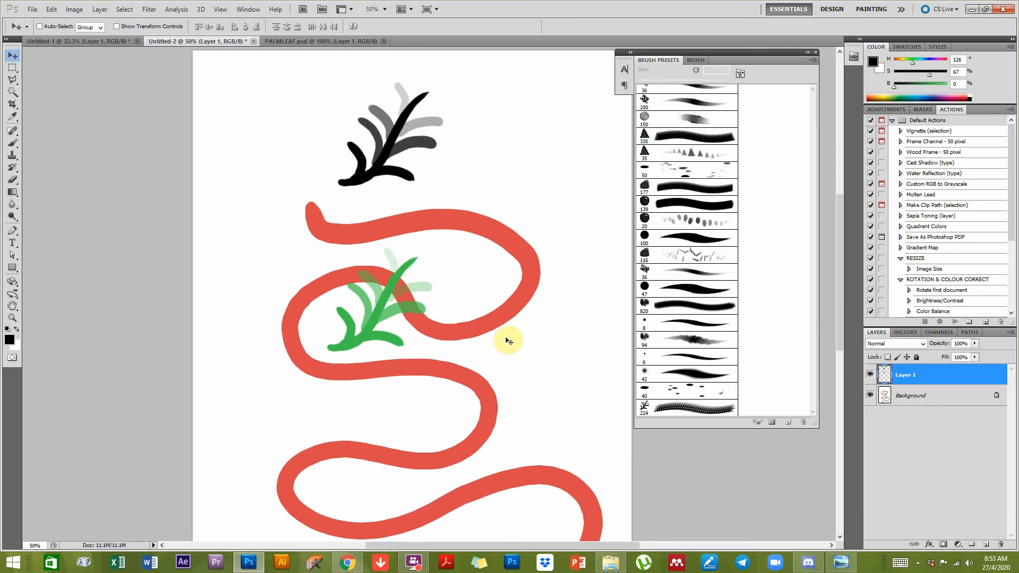
Stamp a black mark beside the black palm leaf using a 36 px textured brush preset enlarged to 500 px.
{"action": "left_click_drag", "start_coordinate": [484, 216], "coordinate": [432, 223]}
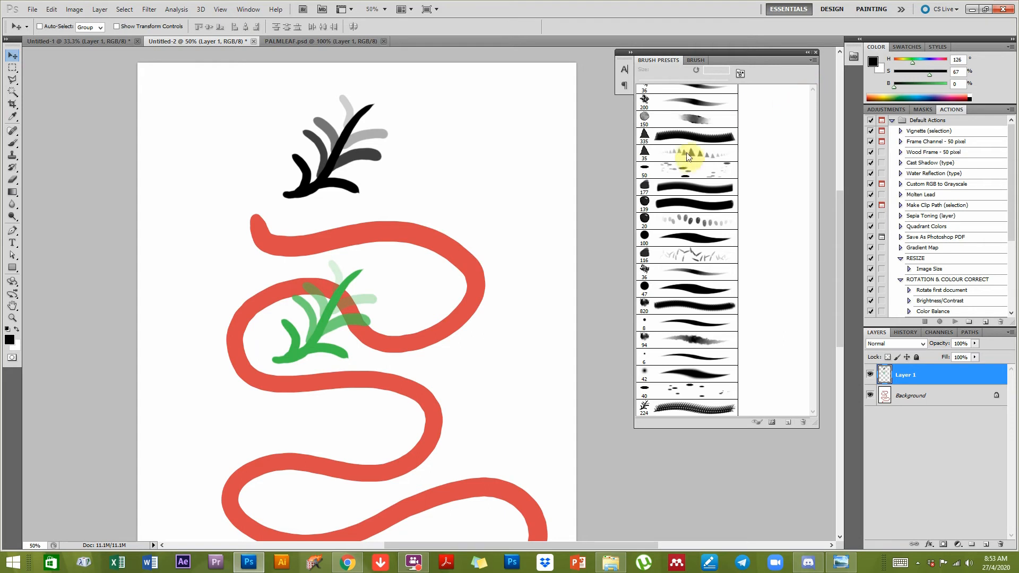
{"action": "key", "text": "b"}
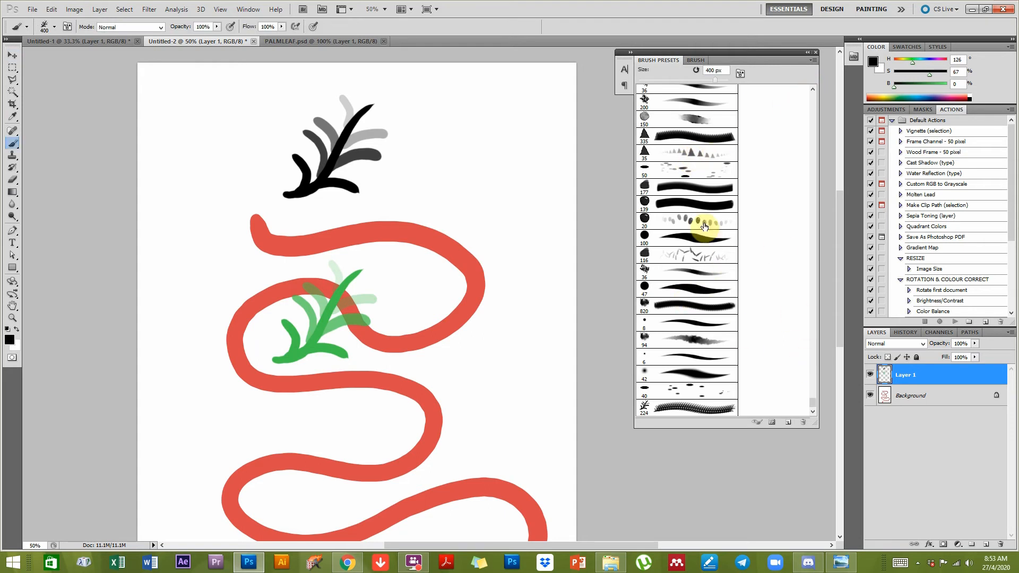
{"action": "left_click", "coordinate": [692, 91]}
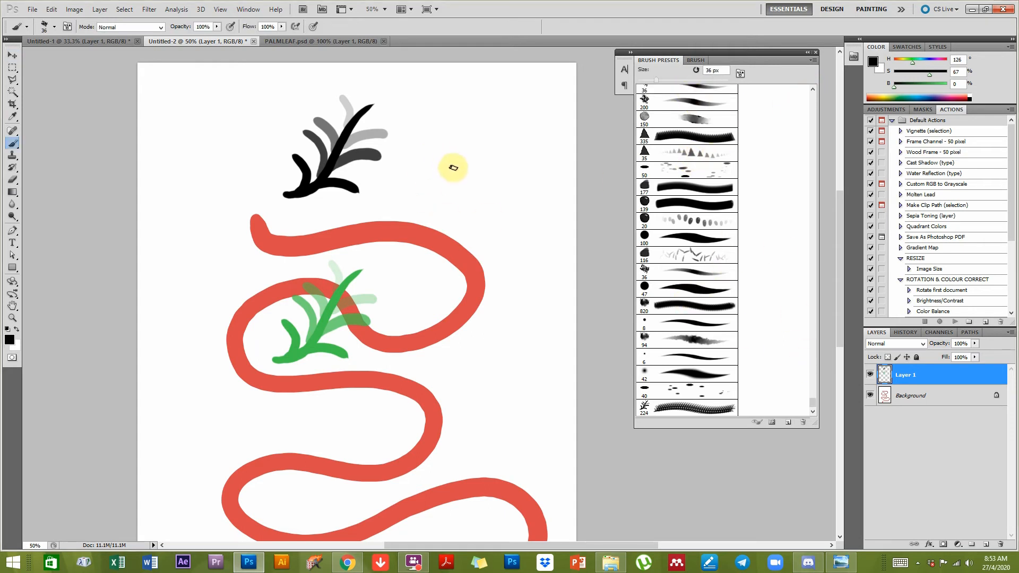
{"action": "key", "text": "bracketright"}
{"action": "key", "text": "bracketright"}
{"action": "key", "text": "bracketright"}
{"action": "key", "text": "bracketright"}
{"action": "key", "text": "bracketright"}
{"action": "key", "text": "bracketright"}
{"action": "key", "text": "bracketright"}
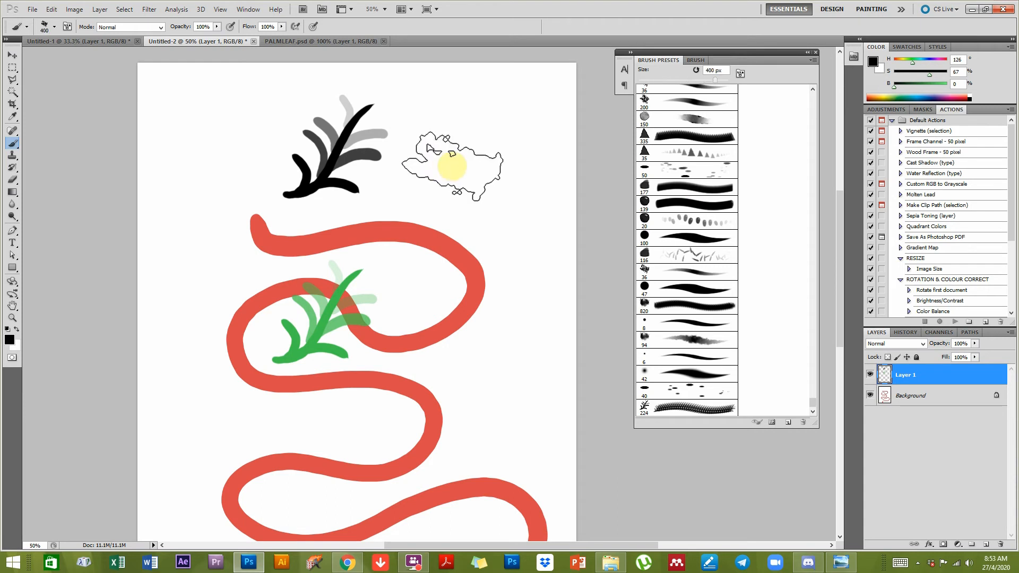
{"action": "left_click", "coordinate": [467, 152]}
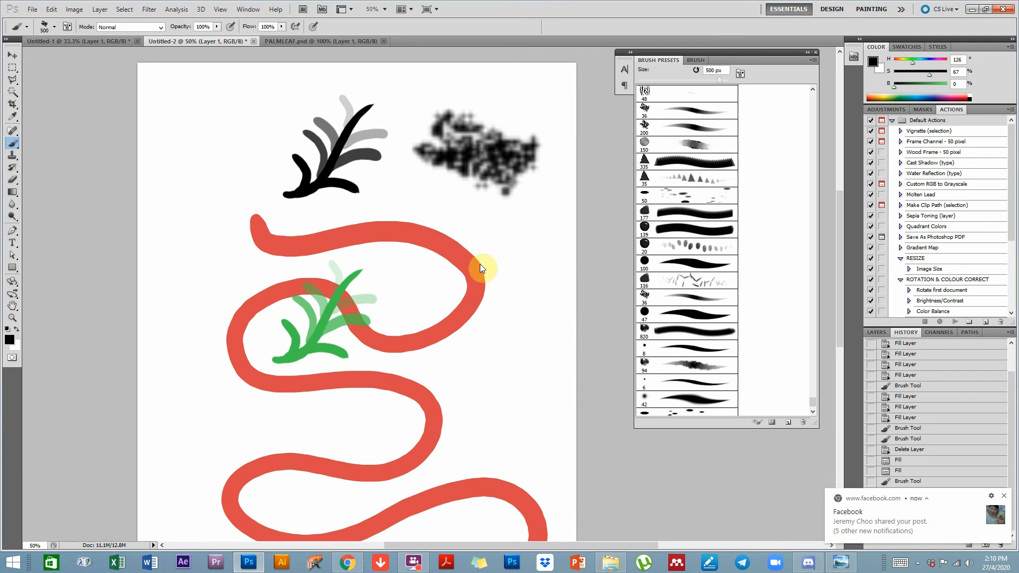
Create a new document with the default settings and paste the copied screenshot into it.
{"action": "key", "text": "ctrl+n"}
{"action": "key", "text": "Return"}
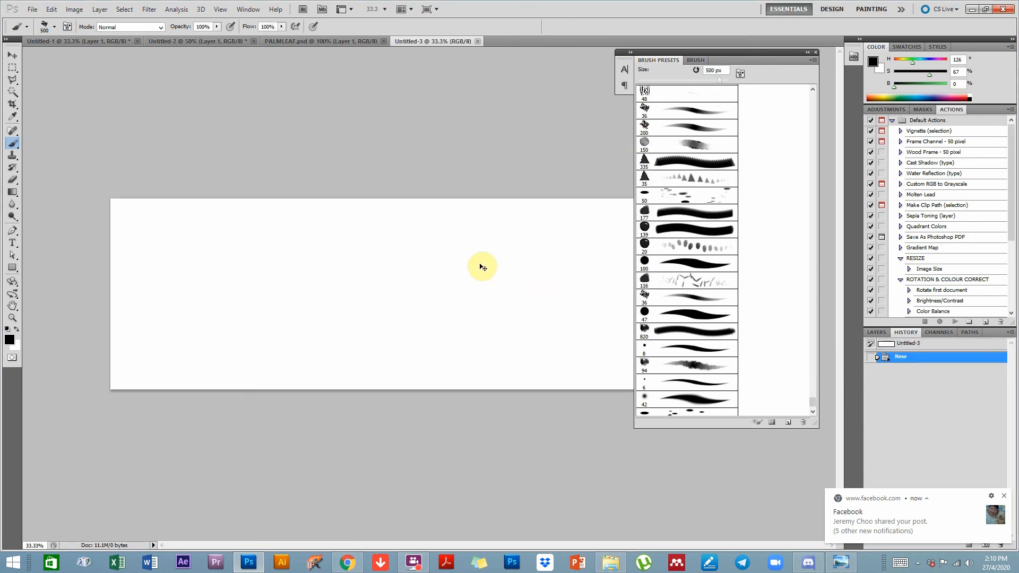
{"action": "key", "text": "ctrl+v"}
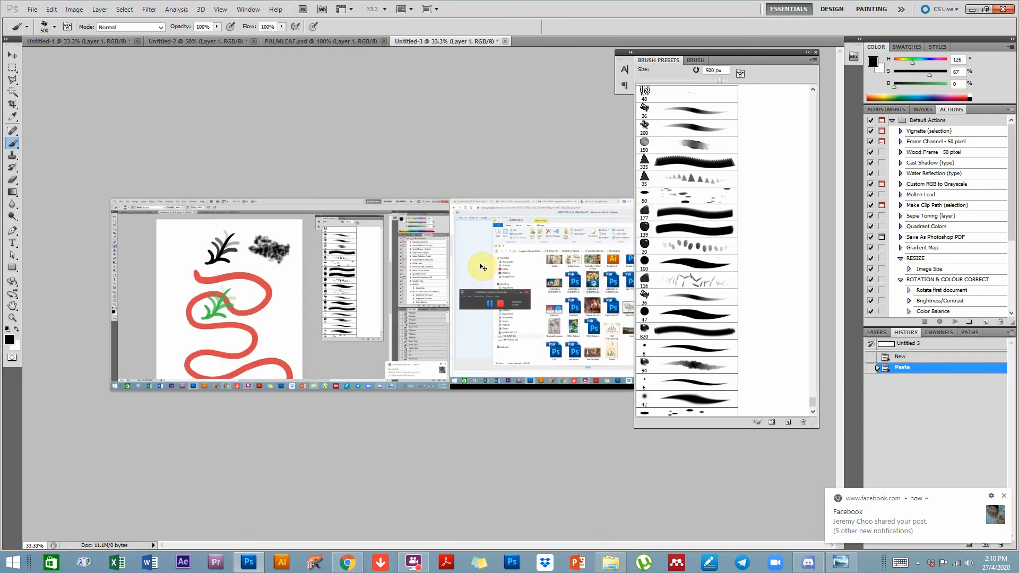
Crop the pasted screenshot to a tight rectangle around the black textured stamp.
{"action": "left_click", "coordinate": [265, 278], "text": "ctrl"}
{"action": "left_click", "coordinate": [267, 276], "text": "ctrl"}
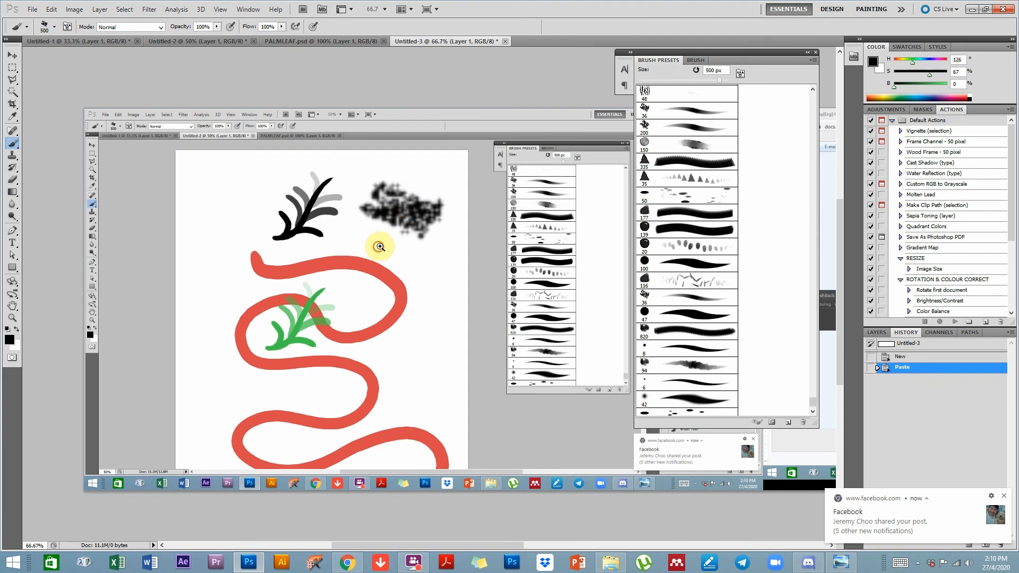
{"action": "left_click", "coordinate": [376, 243], "text": "ctrl"}
{"action": "left_click", "coordinate": [12, 67]}
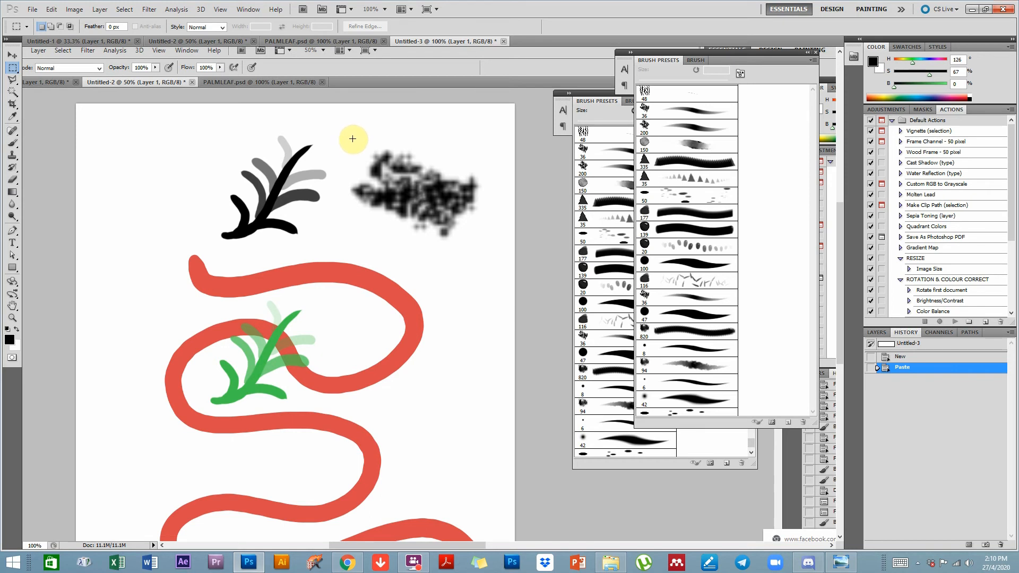
{"action": "left_click", "coordinate": [12, 104]}
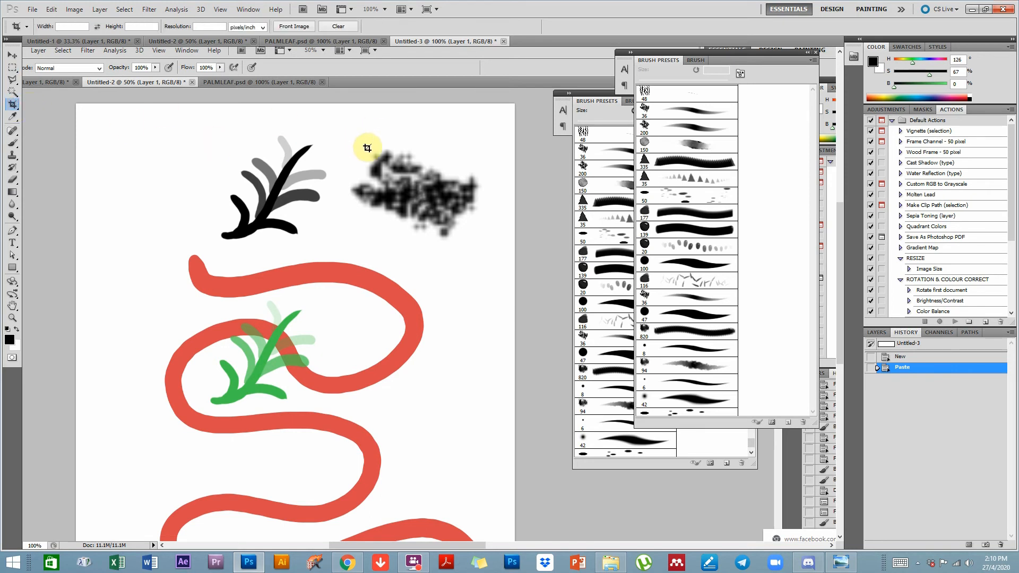
{"action": "left_click_drag", "start_coordinate": [343, 131], "coordinate": [492, 259]}
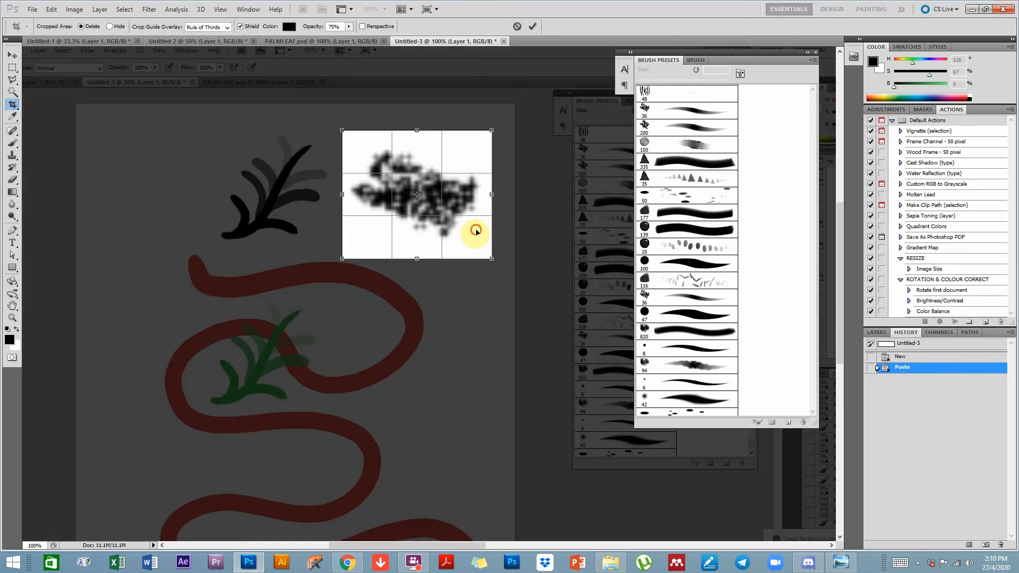
{"action": "double_click", "coordinate": [475, 231]}
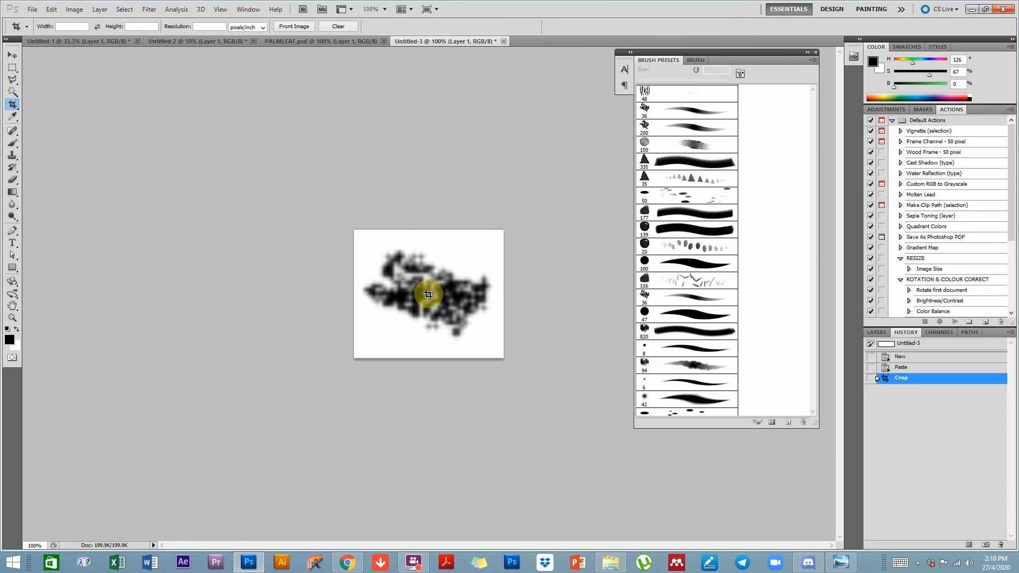
Select the stamp's dark tones using Color Range with increased fuzziness and copy them onto a new layer.
{"action": "left_click", "coordinate": [125, 10]}
{"action": "left_click", "coordinate": [142, 101]}
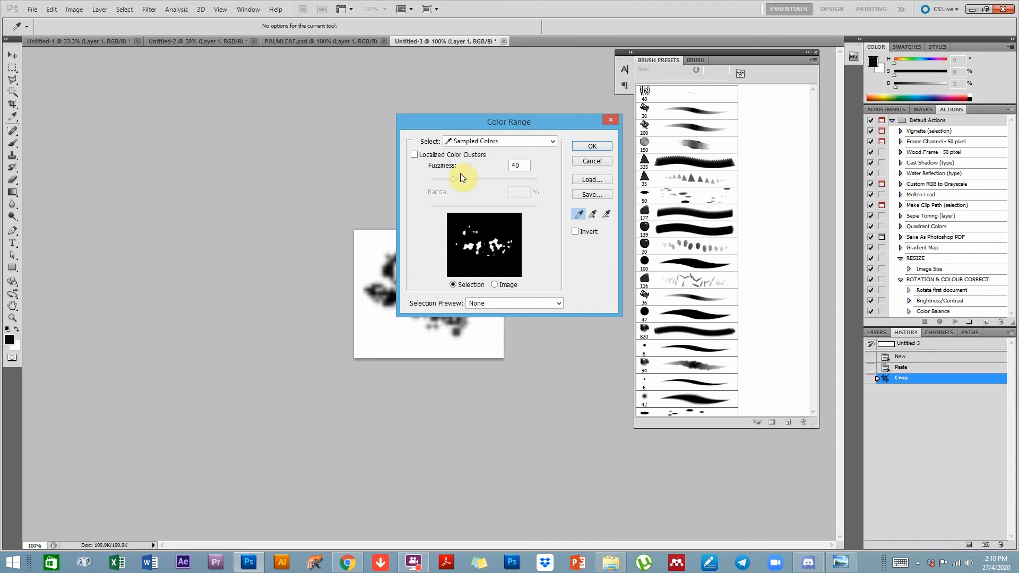
{"action": "left_click_drag", "start_coordinate": [454, 177], "coordinate": [553, 176]}
{"action": "left_click", "coordinate": [591, 147]}
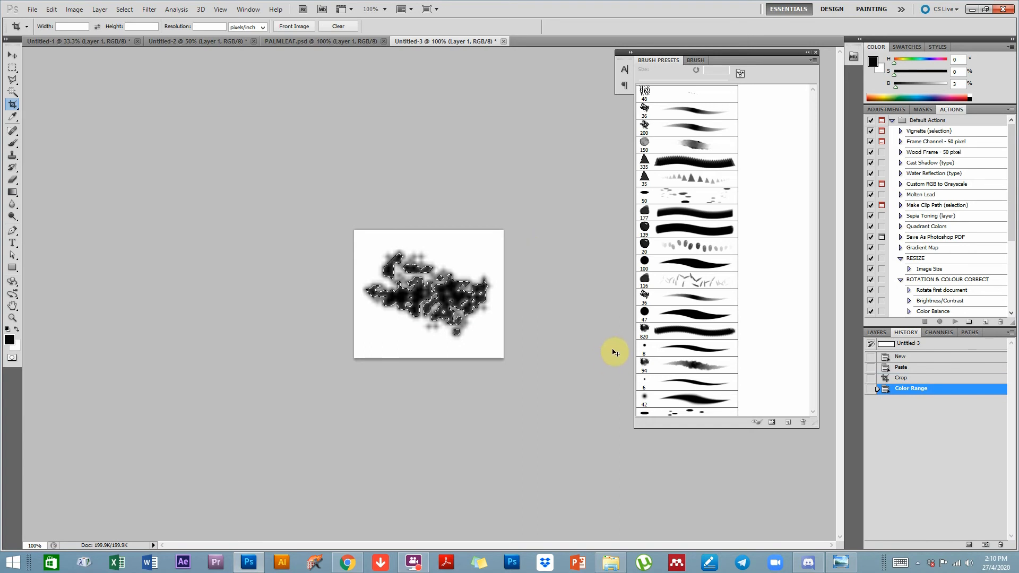
{"action": "key", "text": "ctrl+c"}
{"action": "key", "text": "ctrl+v"}
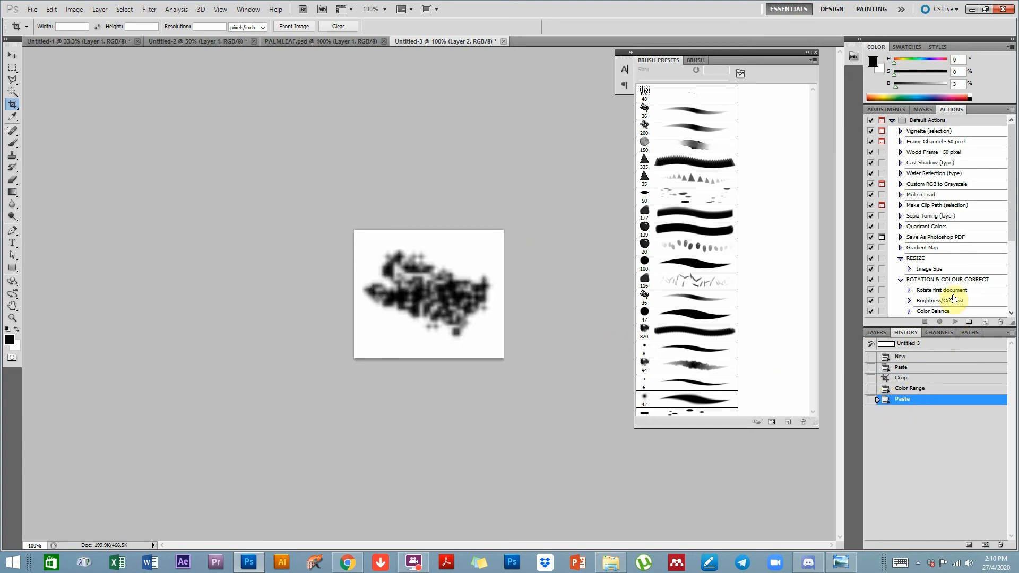
Delete Layer 1 and the Background, keeping only the layer with the extracted textured stamp.
{"action": "left_click", "coordinate": [876, 332]}
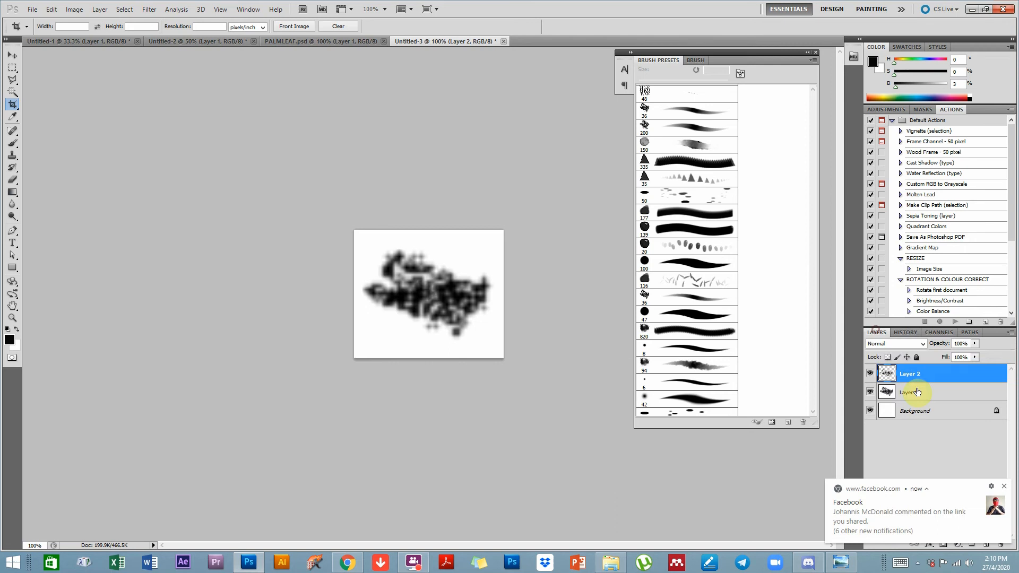
{"action": "left_click", "coordinate": [1005, 486]}
{"action": "left_click", "coordinate": [922, 393]}
{"action": "left_click", "coordinate": [952, 419], "text": "shift"}
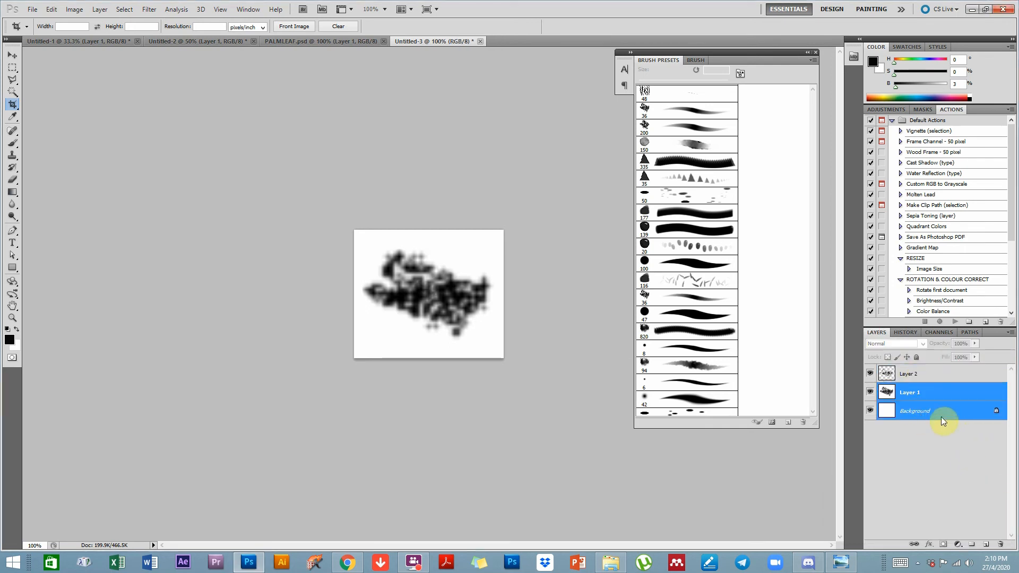
{"action": "left_click_drag", "start_coordinate": [924, 411], "coordinate": [1001, 545]}
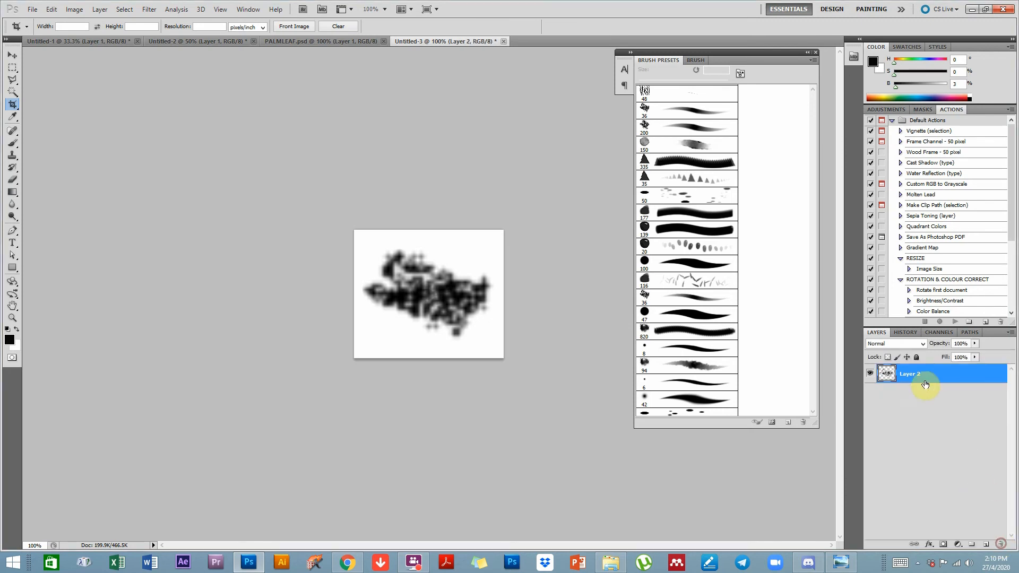
Duplicate the extracted stamp layer three times to strengthen its semi-transparent dark tones.
{"action": "left_click", "coordinate": [9, 56]}
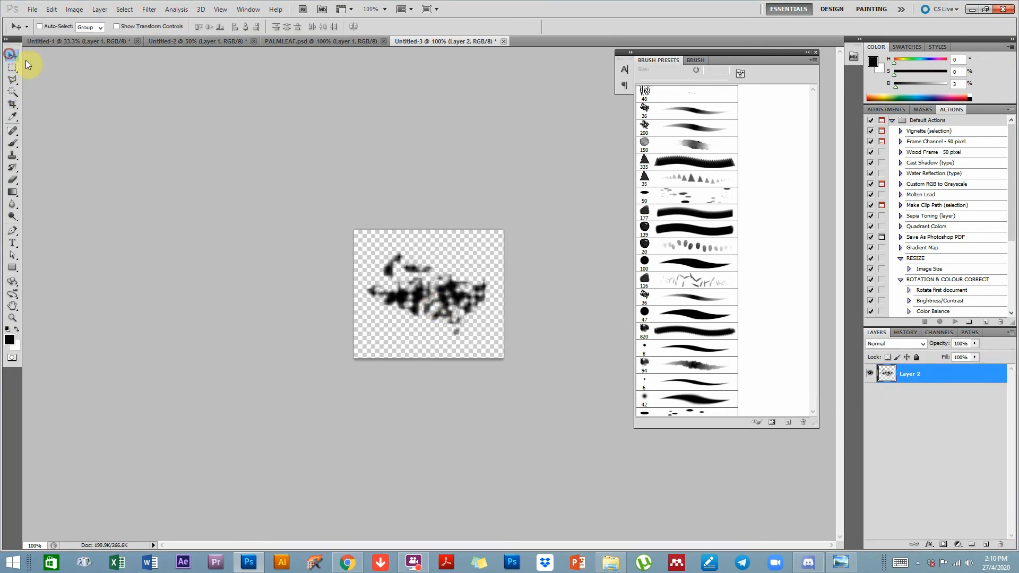
{"action": "key", "text": "ctrl+plus"}
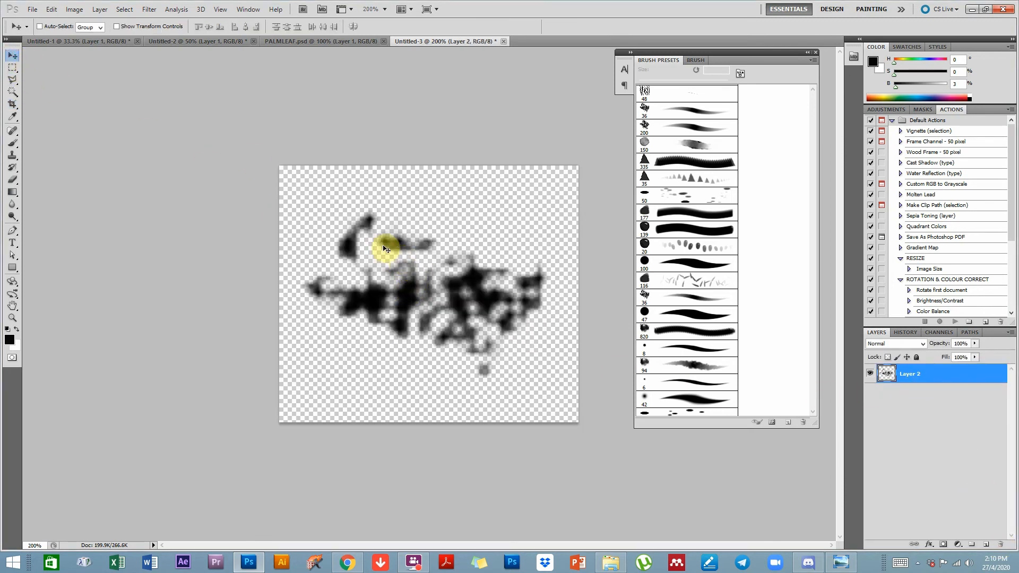
{"action": "left_click_drag", "start_coordinate": [907, 374], "coordinate": [986, 544]}
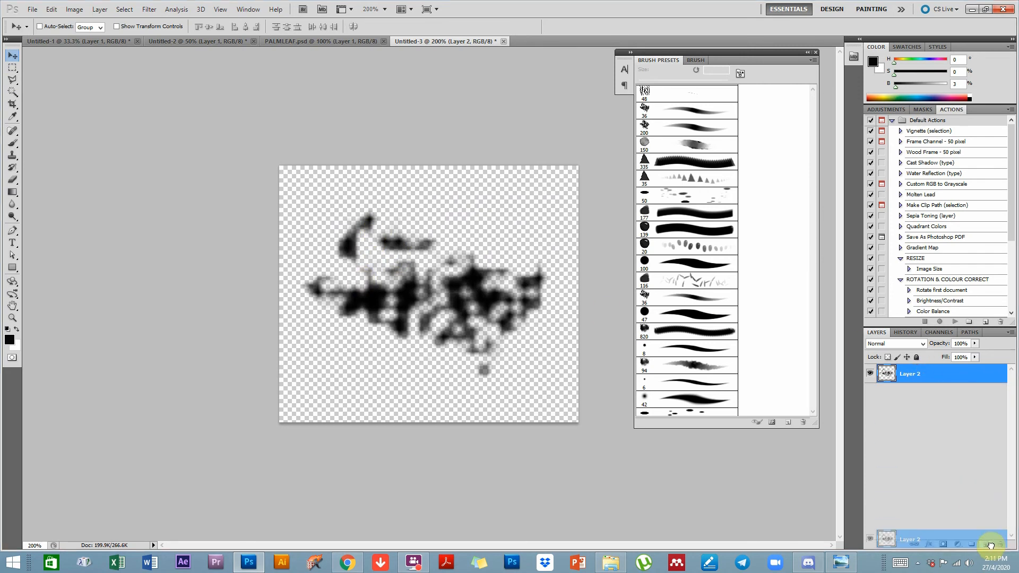
{"action": "left_click_drag", "start_coordinate": [914, 378], "coordinate": [986, 544]}
{"action": "left_click_drag", "start_coordinate": [918, 382], "coordinate": [987, 544]}
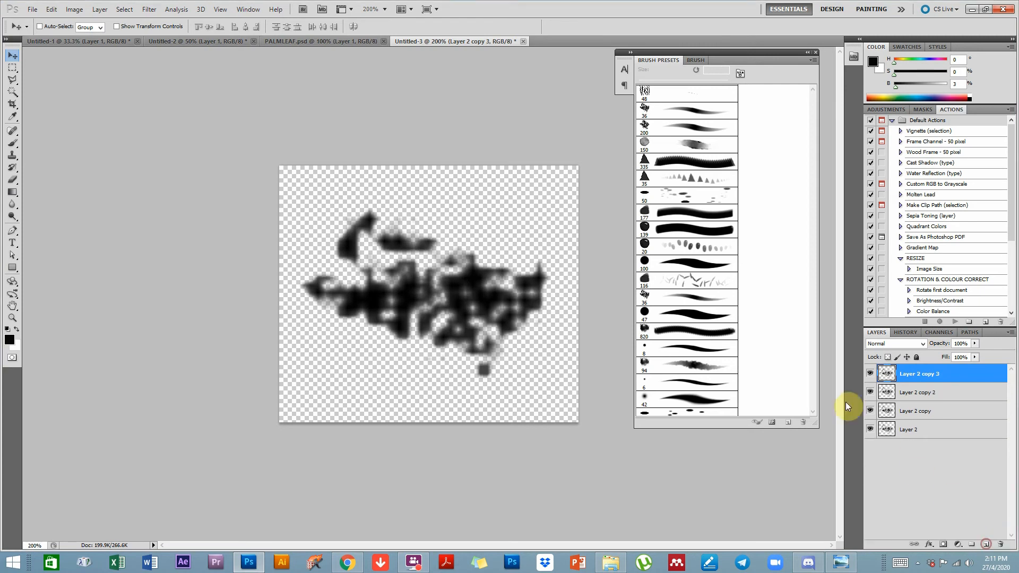
Merge all four stamp layers into one and shift the merged stamp slightly upward on the canvas.
{"action": "left_click", "coordinate": [911, 431], "text": "shift"}
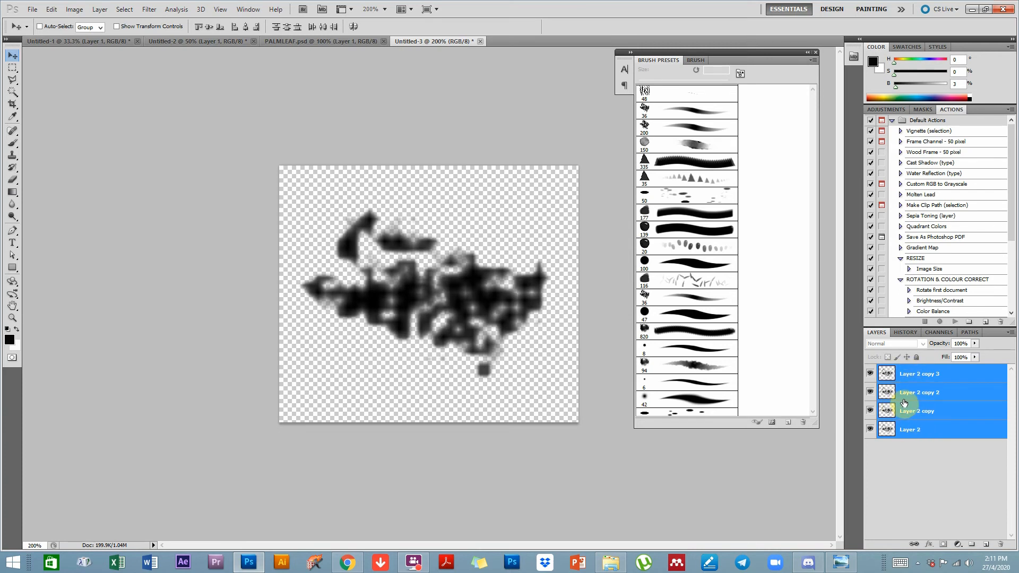
{"action": "key", "text": "ctrl+e"}
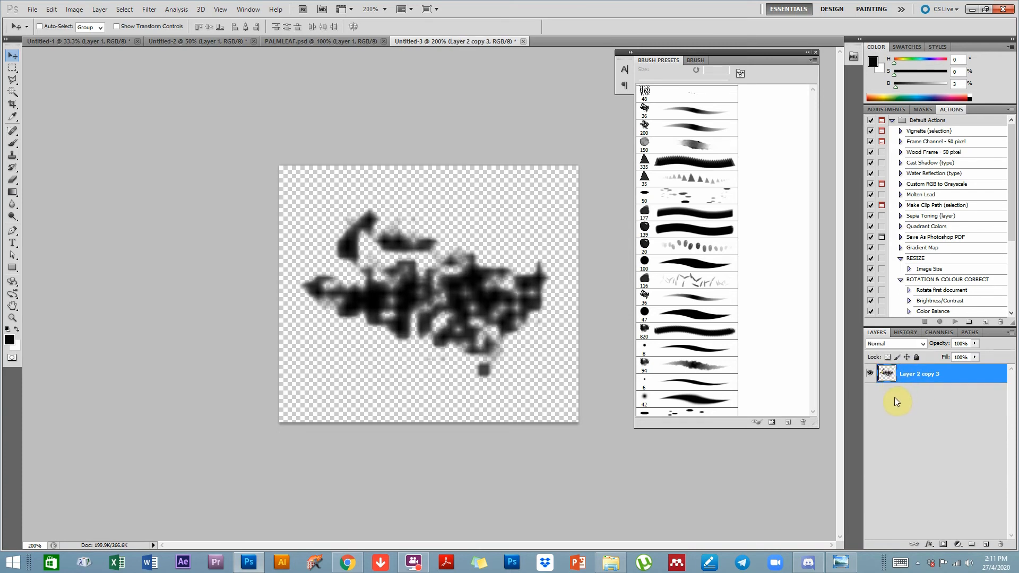
{"action": "mouse_move", "coordinate": [436, 300]}
{"action": "left_mouse_down"}
{"action": "mouse_move", "coordinate": [439, 291]}
{"action": "mouse_move", "coordinate": [425, 300]}
{"action": "mouse_move", "coordinate": [436, 292]}
{"action": "left_mouse_up"}
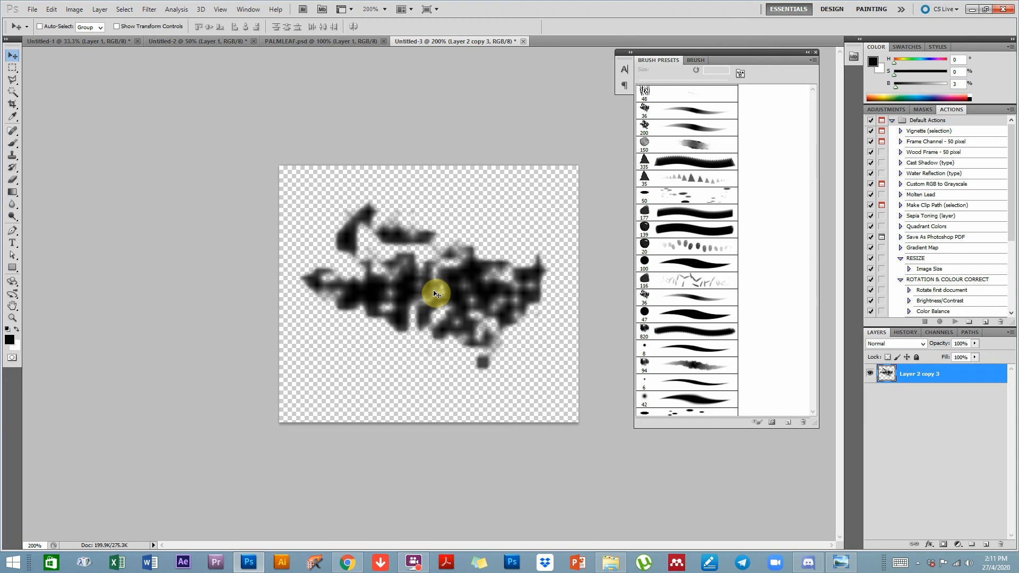
{"action": "left_click", "coordinate": [49, 9]}
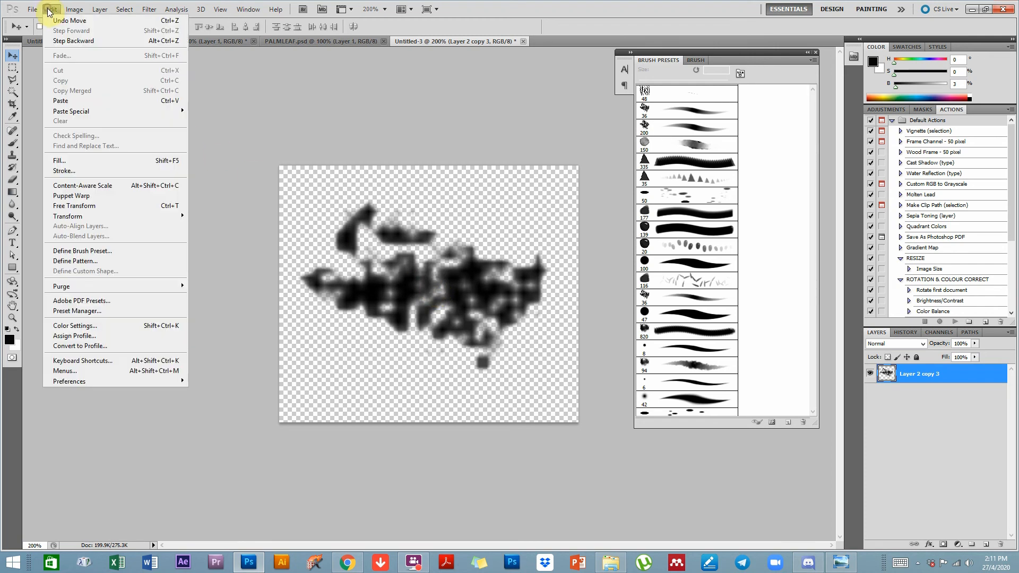
{"action": "left_click", "coordinate": [93, 253]}
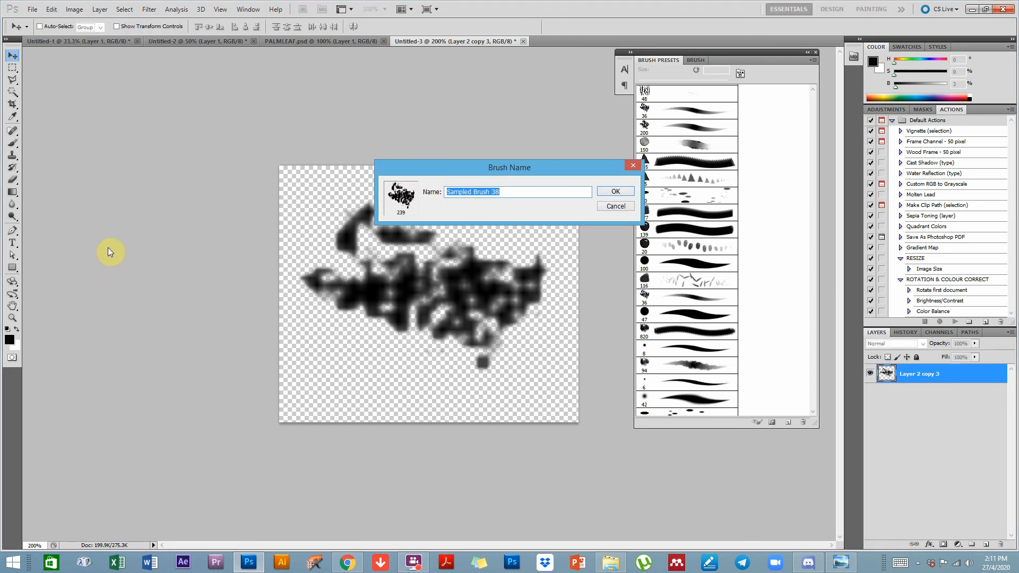
{"action": "left_click", "coordinate": [621, 192]}
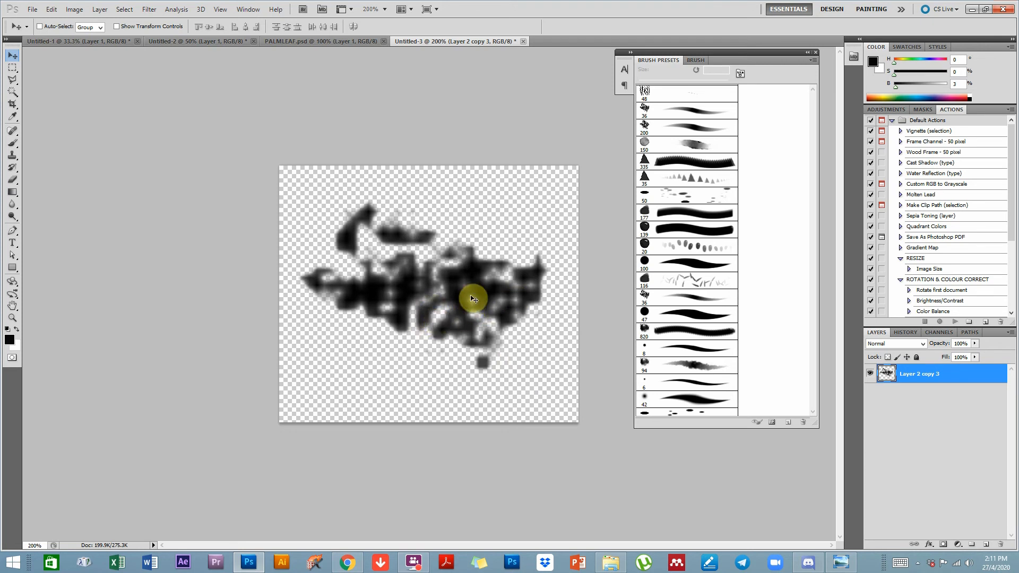
{"action": "left_click", "coordinate": [52, 11]}
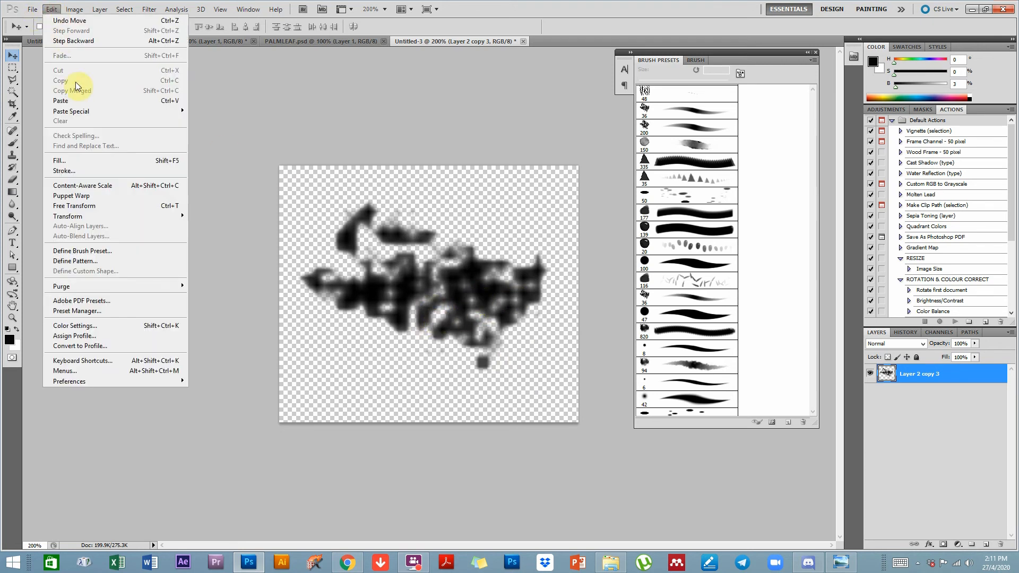
{"action": "left_click", "coordinate": [90, 251]}
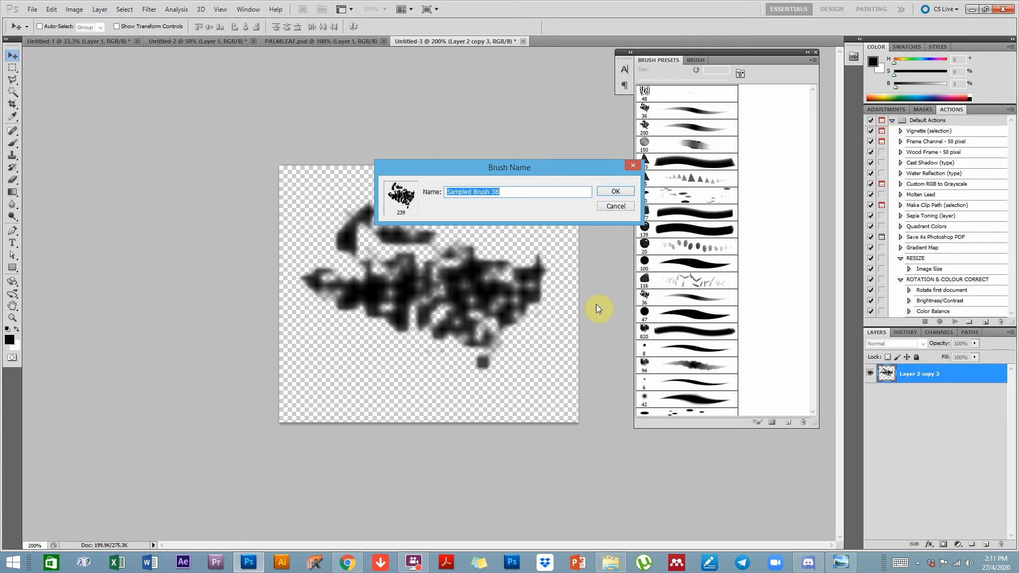
{"action": "mouse_move", "coordinate": [577, 168]}
{"action": "left_mouse_down"}
{"action": "mouse_move", "coordinate": [518, 133]}
{"action": "mouse_move", "coordinate": [494, 103]}
{"action": "left_mouse_up"}
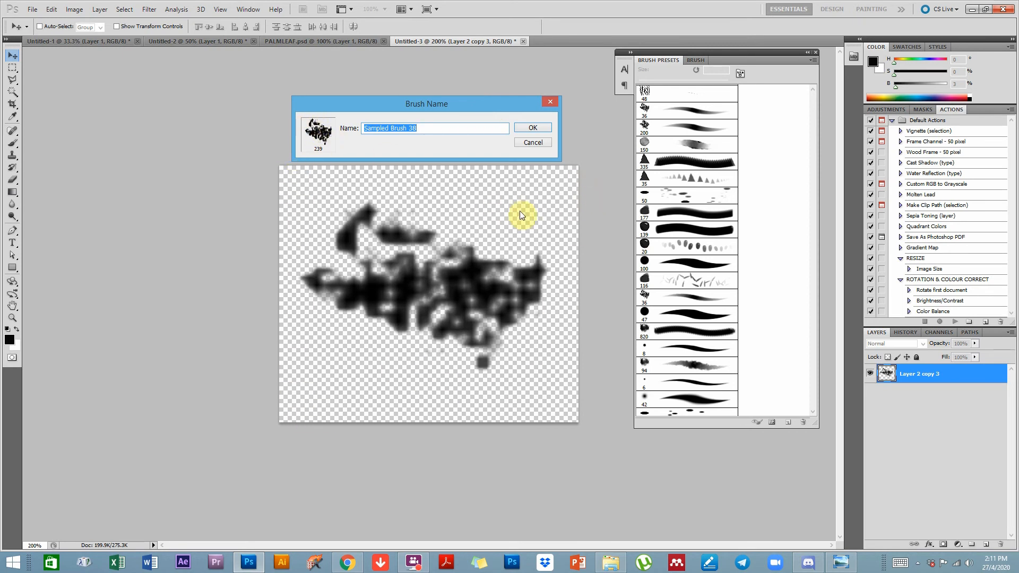
{"action": "left_click", "coordinate": [534, 142]}
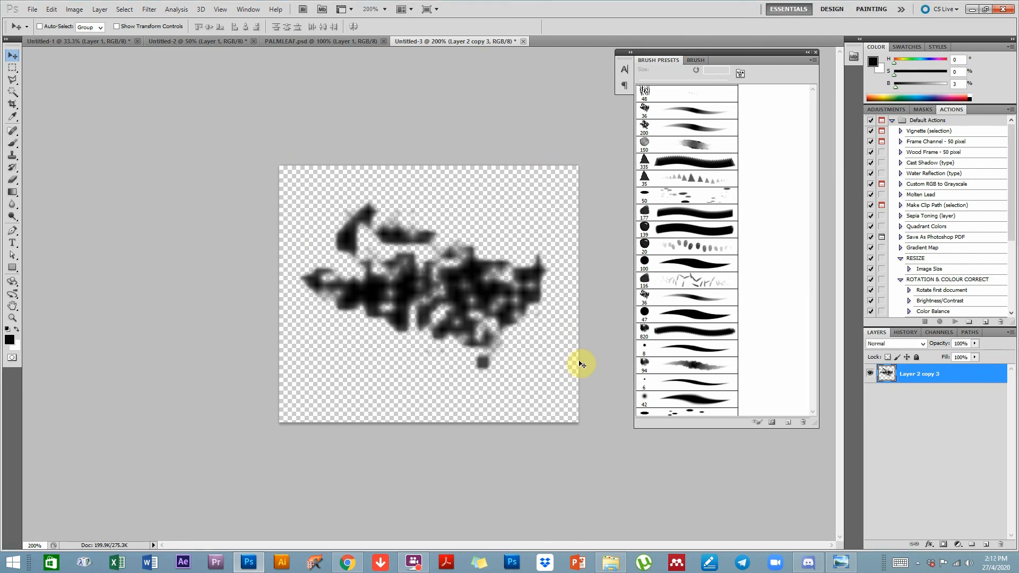
Copy the whole stamp artwork into a new 300 × 300 pixel document with a resolution of 200 pixels/inch.
{"action": "key", "text": "ctrl+a"}
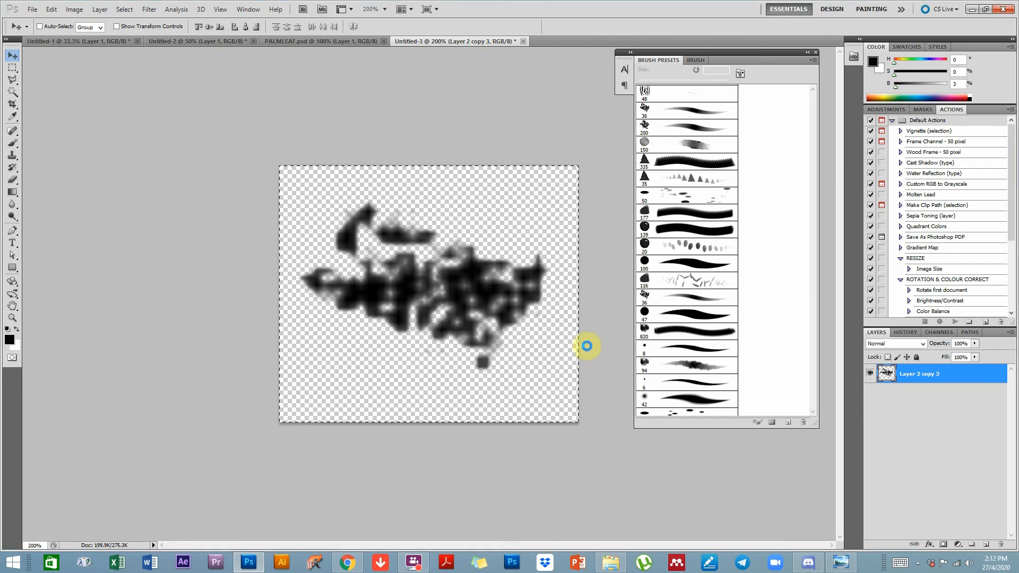
{"action": "key", "text": "ctrl+n"}
{"action": "left_click_drag", "start_coordinate": [469, 196], "coordinate": [423, 198]}
{"action": "left_click", "coordinate": [473, 195]}
{"action": "type", "text": "300"}
{"action": "key", "text": "Tab"}
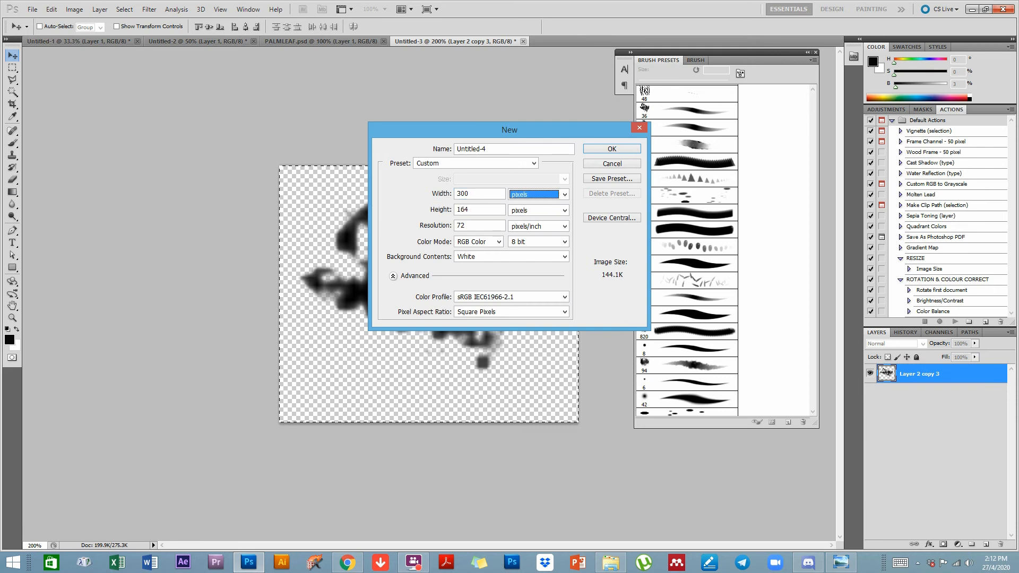
{"action": "key", "text": "Tab"}
{"action": "type", "text": "300"}
{"action": "key", "text": "Tab"}
{"action": "key", "text": "Tab"}
{"action": "type", "text": "200"}
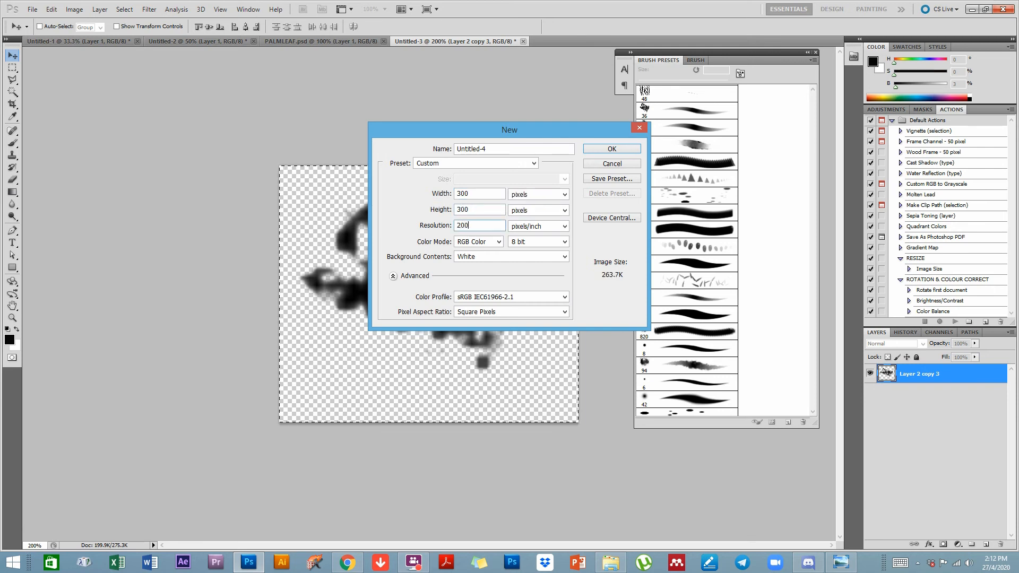
{"action": "key", "text": "Return"}
{"action": "key", "text": "ctrl+v"}
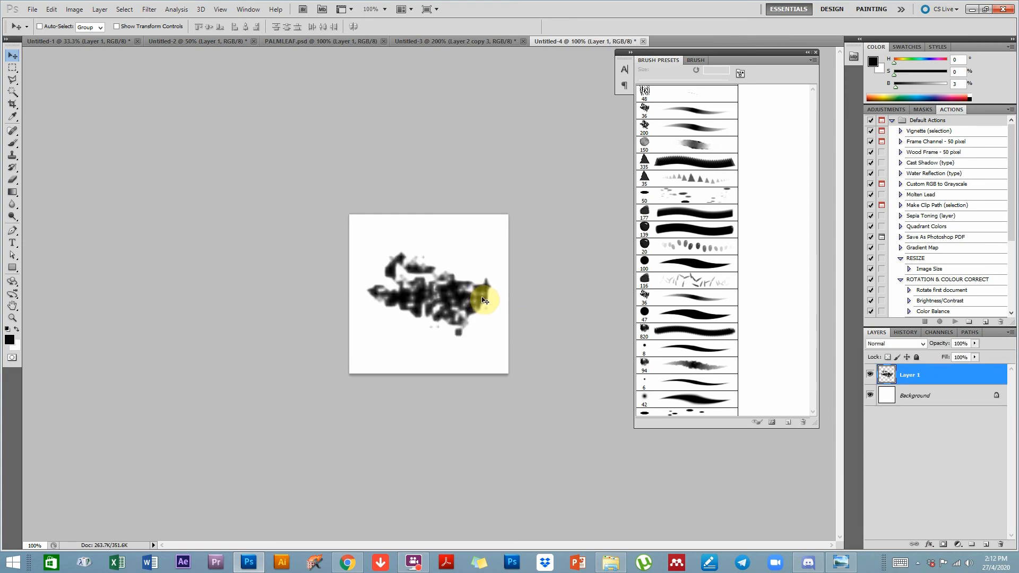
Delete the white Background layer and rotate the pasted stamp slightly clockwise.
{"action": "left_click_drag", "start_coordinate": [896, 395], "coordinate": [1000, 543]}
{"action": "key", "text": "ctrl+t"}
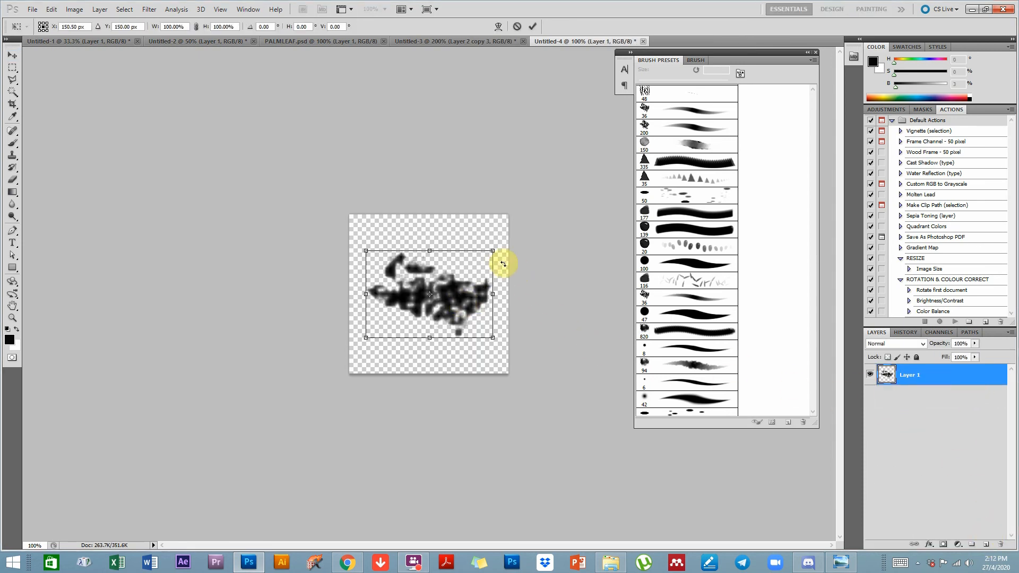
{"action": "left_click_drag", "start_coordinate": [492, 246], "coordinate": [523, 246]}
{"action": "double_click", "coordinate": [476, 287]}
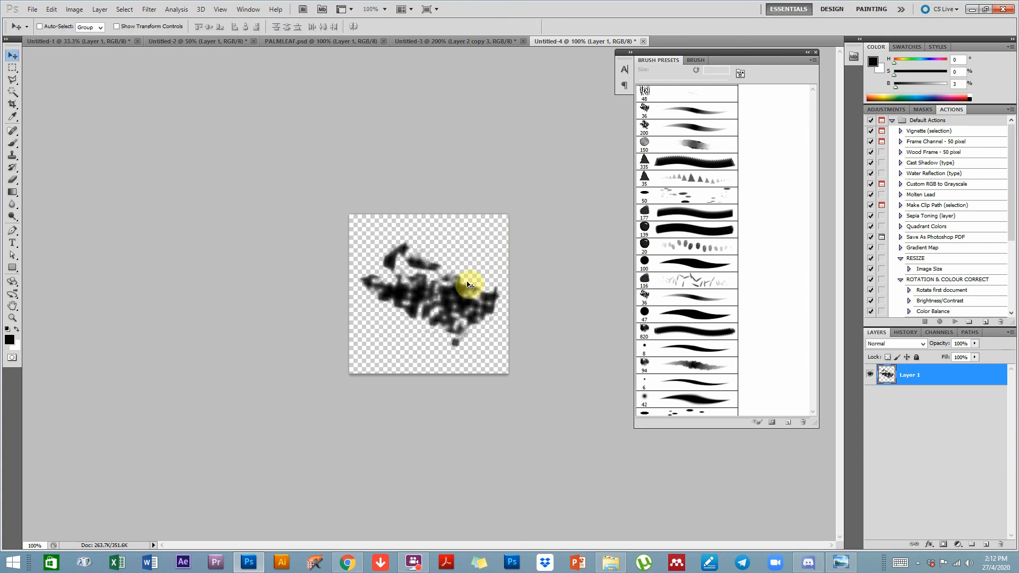
Define the rotated stamp as a new brush preset, keeping the suggested name.
{"action": "left_click", "coordinate": [30, 10]}
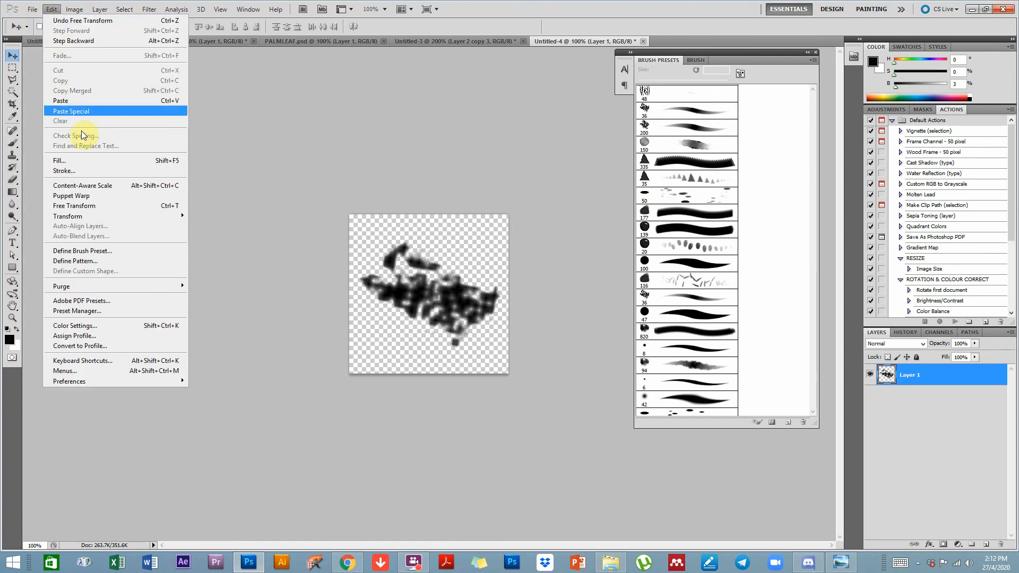
{"action": "left_click", "coordinate": [105, 250]}
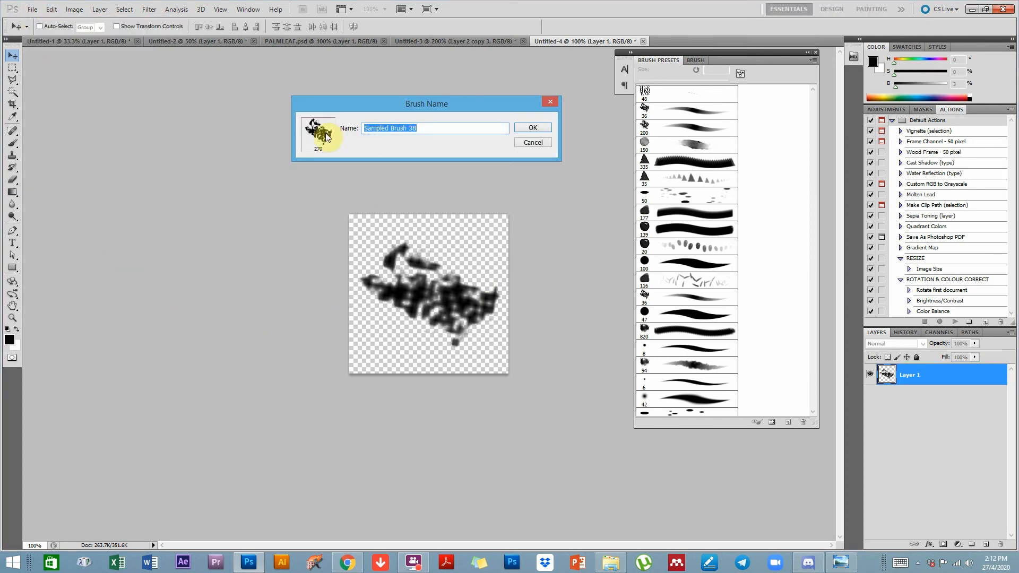
{"action": "left_click_drag", "start_coordinate": [358, 109], "coordinate": [376, 115]}
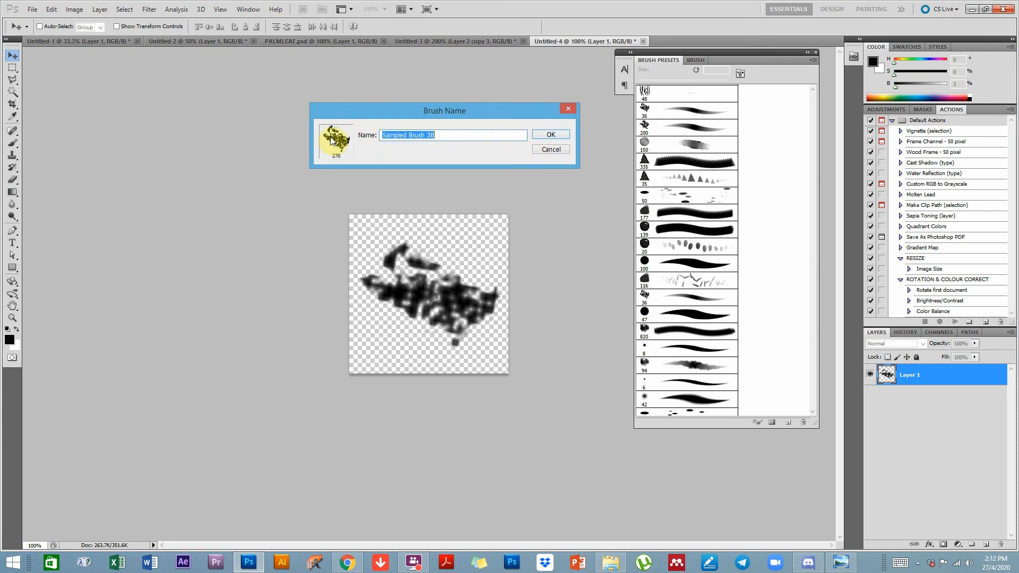
{"action": "left_click", "coordinate": [549, 137]}
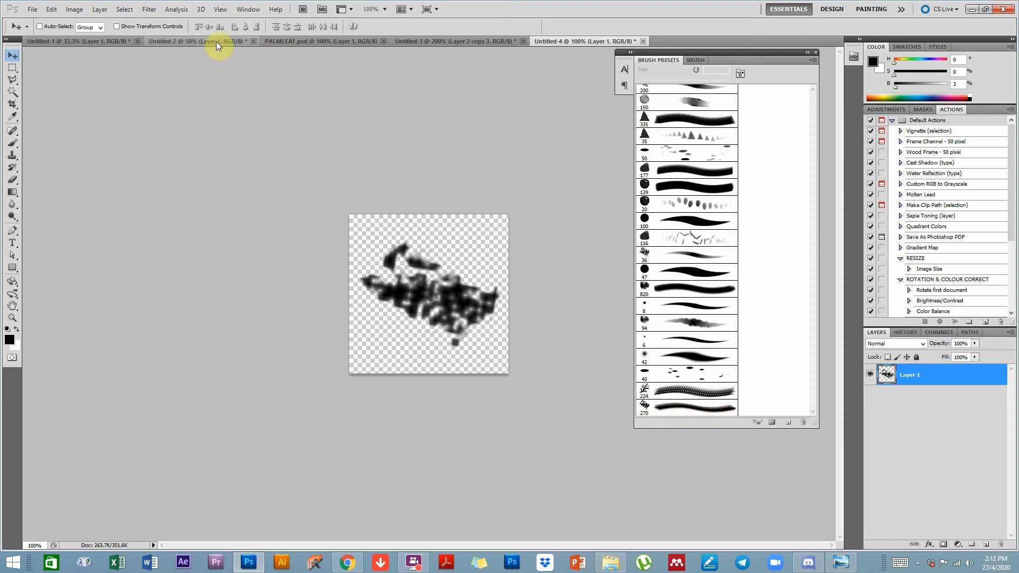
In Untitled-2, delete Layer 1 and test the new 270 px stamp brush with a wide wavy stroke and a single stamp.
{"action": "left_click", "coordinate": [187, 40]}
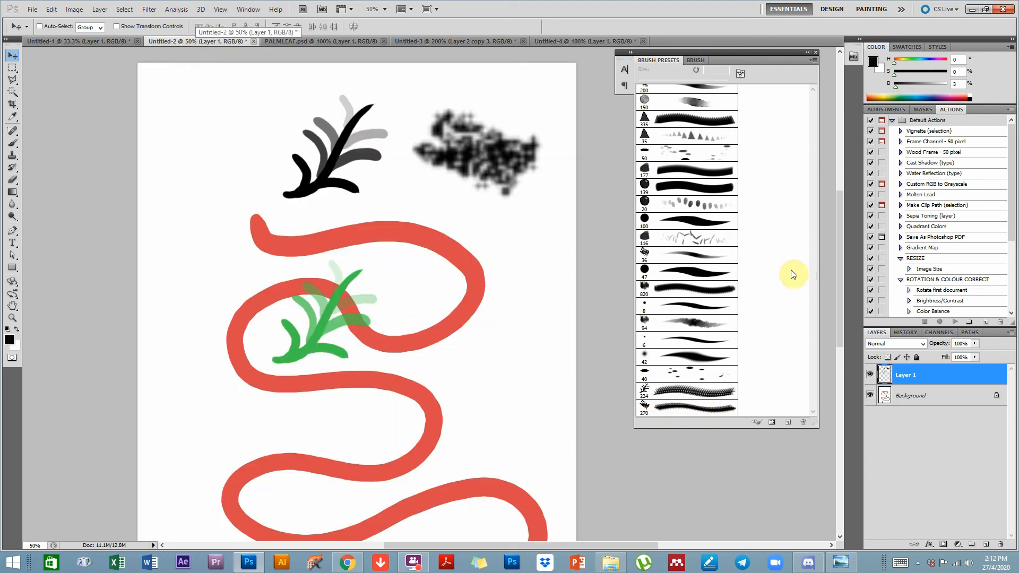
{"action": "left_click_drag", "start_coordinate": [916, 382], "coordinate": [1001, 544]}
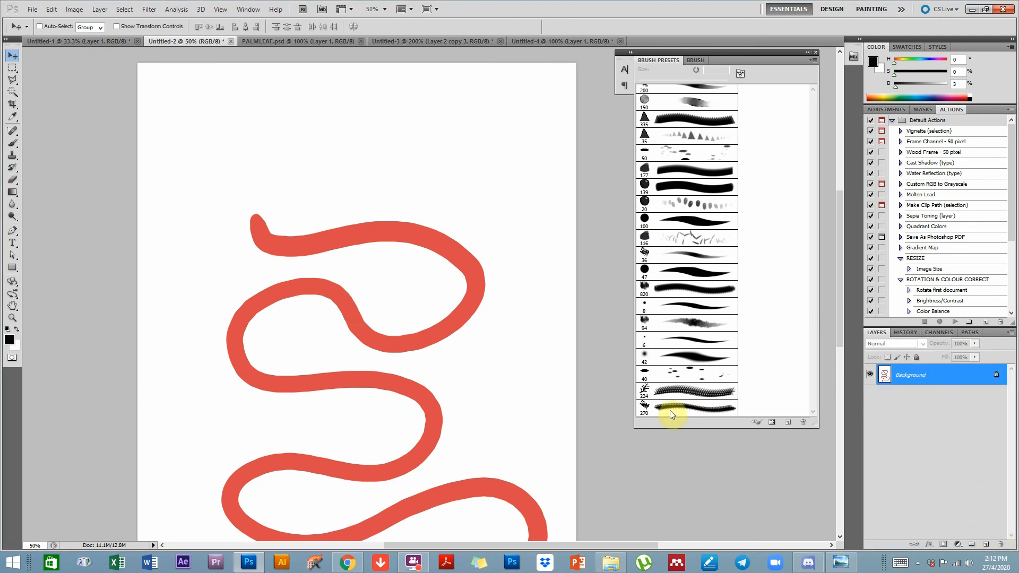
{"action": "key", "text": "b"}
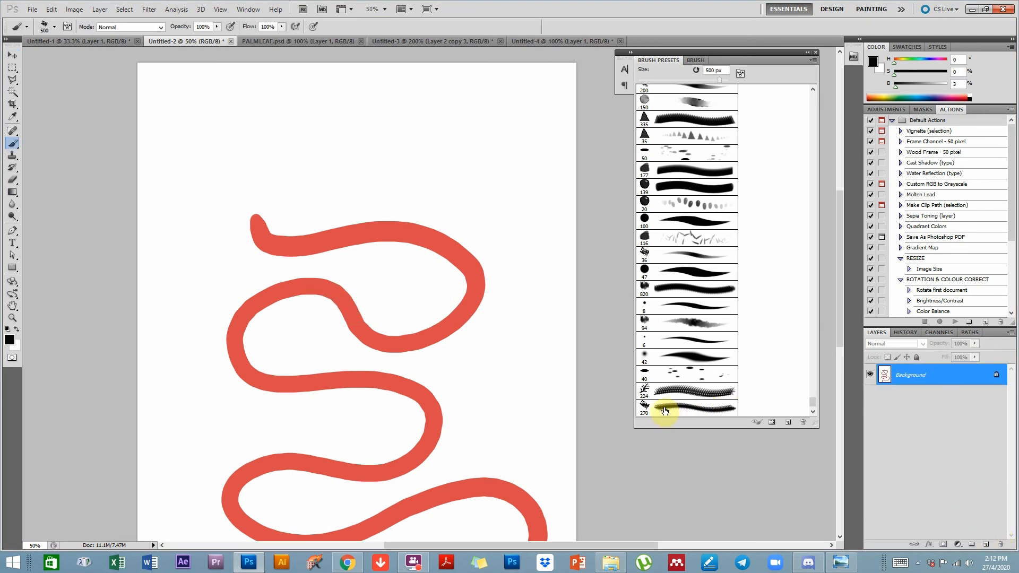
{"action": "left_click", "coordinate": [655, 412]}
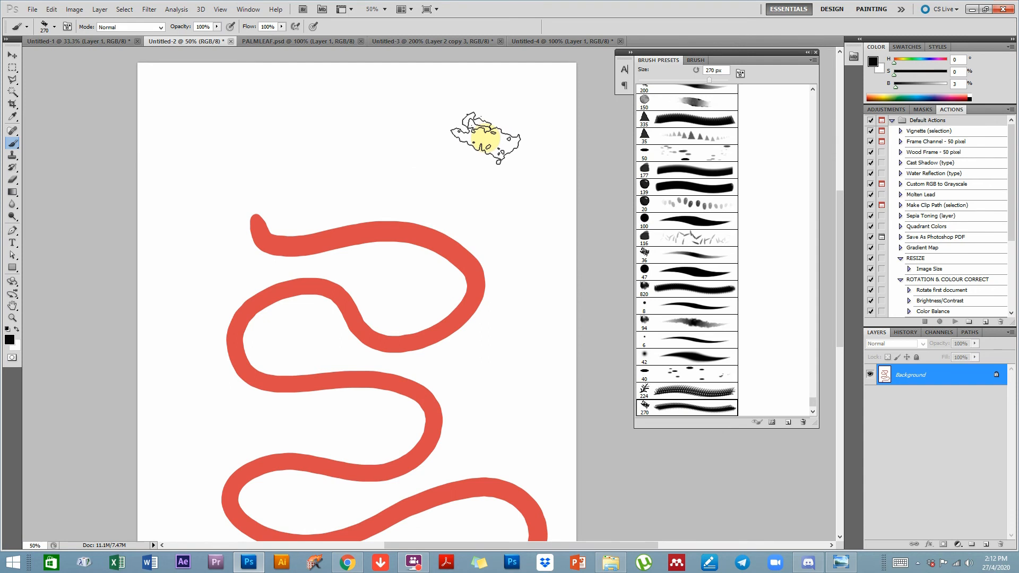
{"action": "mouse_move", "coordinate": [187, 128]}
{"action": "left_mouse_down"}
{"action": "mouse_move", "coordinate": [382, 123]}
{"action": "mouse_move", "coordinate": [449, 148]}
{"action": "mouse_move", "coordinate": [467, 167]}
{"action": "left_mouse_up"}
{"action": "left_click", "coordinate": [377, 192]}
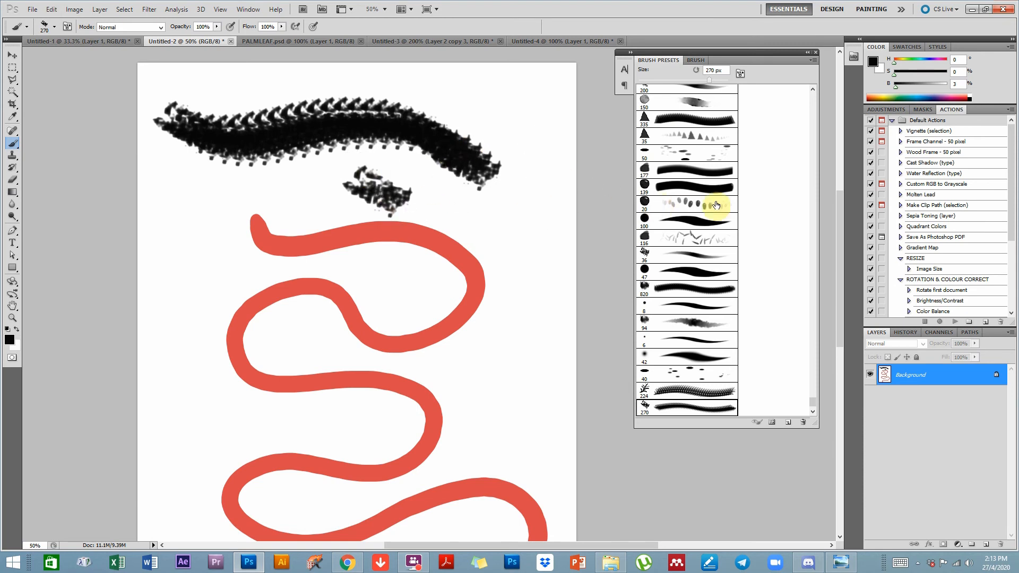
Paint a thin curved stroke with the 36 px textured brush preset below the wide textured stroke.
{"action": "left_click", "coordinate": [813, 89]}
{"action": "left_click", "coordinate": [813, 89]}
{"action": "left_click", "coordinate": [690, 111]}
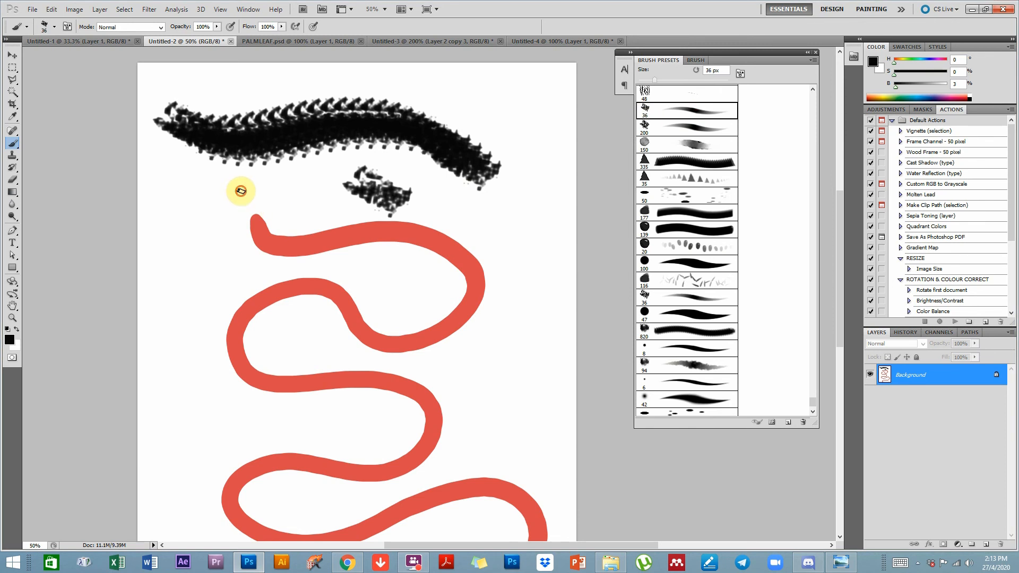
{"action": "left_click_drag", "start_coordinate": [240, 190], "coordinate": [397, 220]}
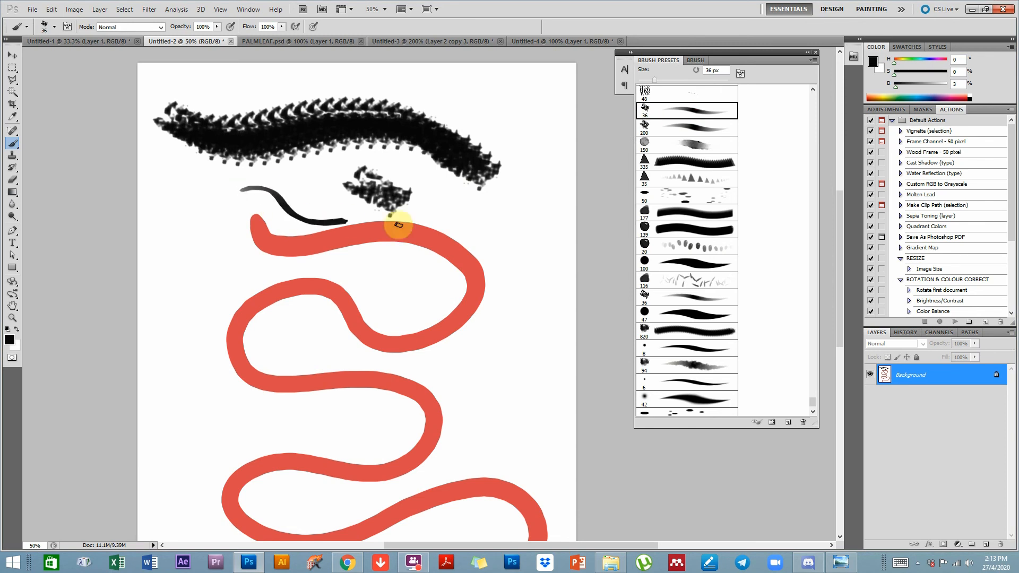
Reselect the 270 px stamp brush and set its brush tip spacing to 1%.
{"action": "left_click", "coordinate": [812, 412]}
{"action": "left_click", "coordinate": [813, 412]}
{"action": "left_click", "coordinate": [672, 409]}
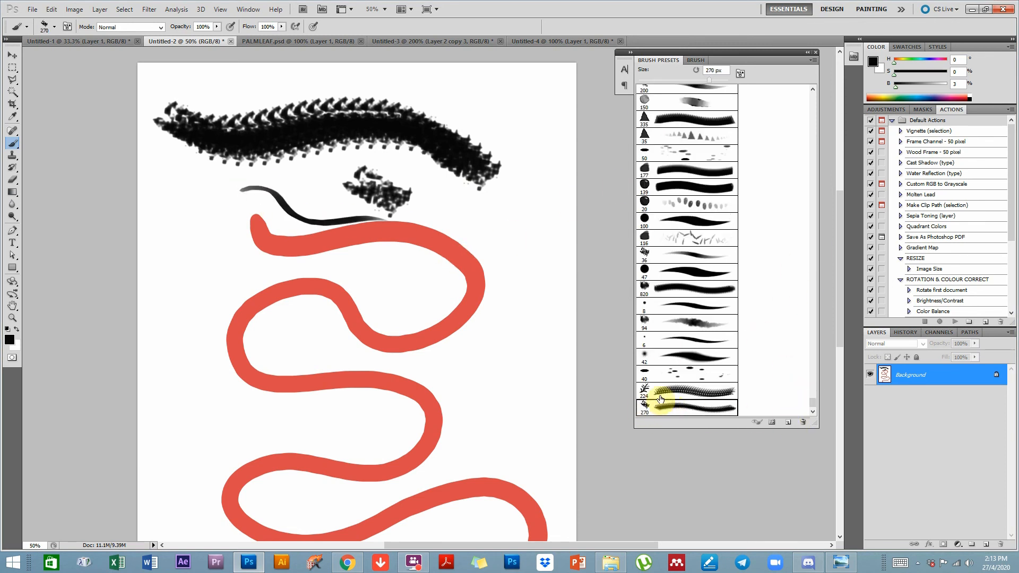
{"action": "left_click", "coordinate": [698, 60]}
{"action": "left_click", "coordinate": [675, 89]}
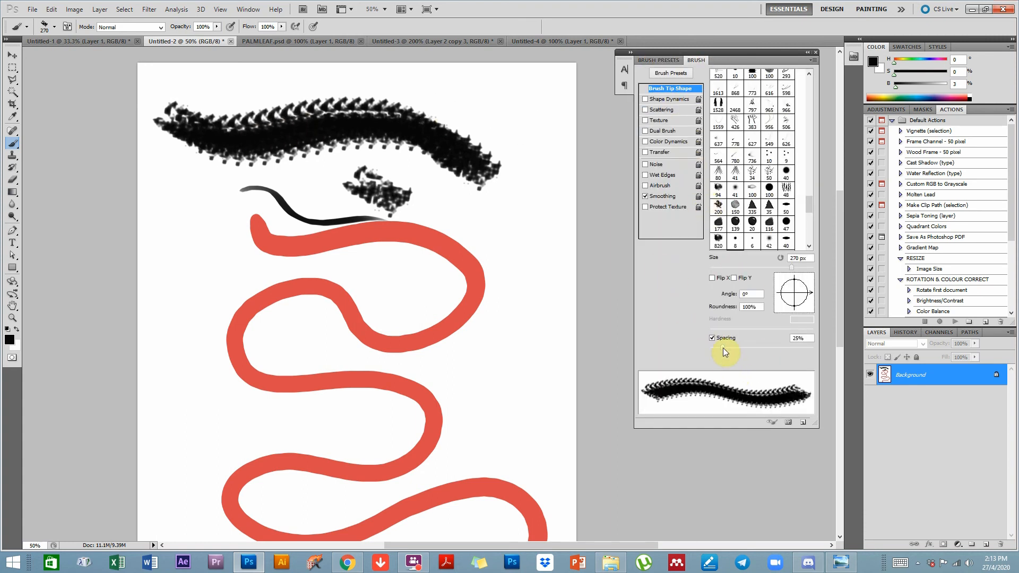
{"action": "left_click_drag", "start_coordinate": [722, 348], "coordinate": [681, 348]}
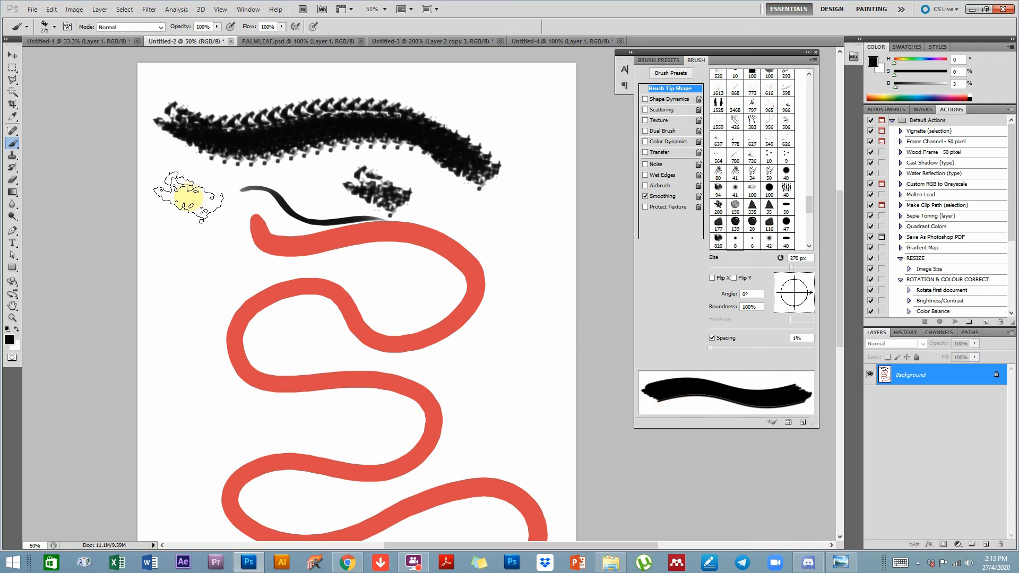
Reduce the brush size to 175 px and paint a solid wavy stroke across the canvas.
{"action": "key", "text": "bracketleft"}
{"action": "key", "text": "bracketleft"}
{"action": "key", "text": "bracketleft"}
{"action": "mouse_move", "coordinate": [181, 190]}
{"action": "left_mouse_down"}
{"action": "mouse_move", "coordinate": [223, 216]}
{"action": "mouse_move", "coordinate": [608, 301]}
{"action": "left_mouse_up"}
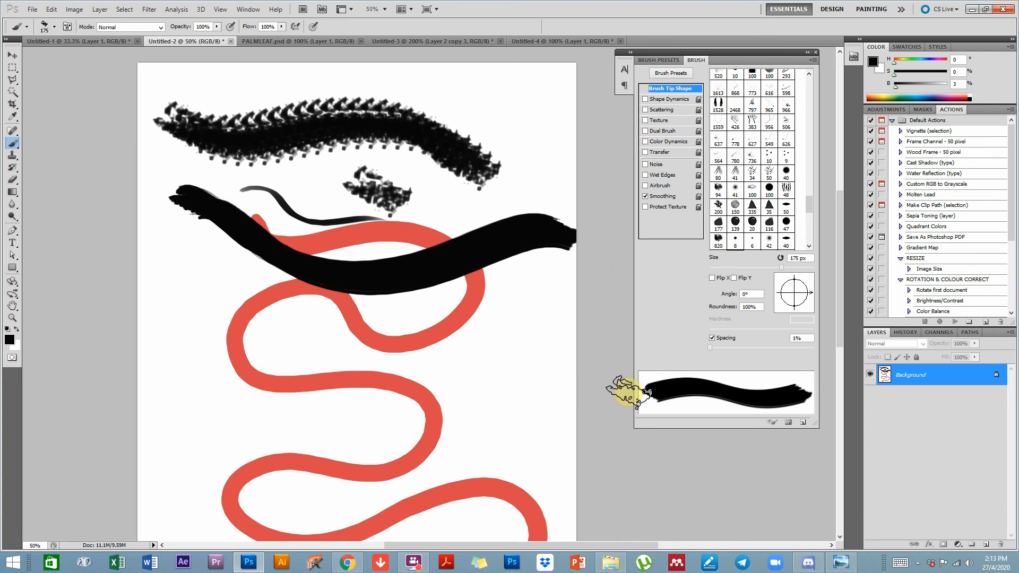
Enable Shape Dynamics with size controlled by Pen Pressure and paint a tapering wavy stroke below the thick one.
{"action": "left_click", "coordinate": [658, 100]}
{"action": "left_click", "coordinate": [760, 94]}
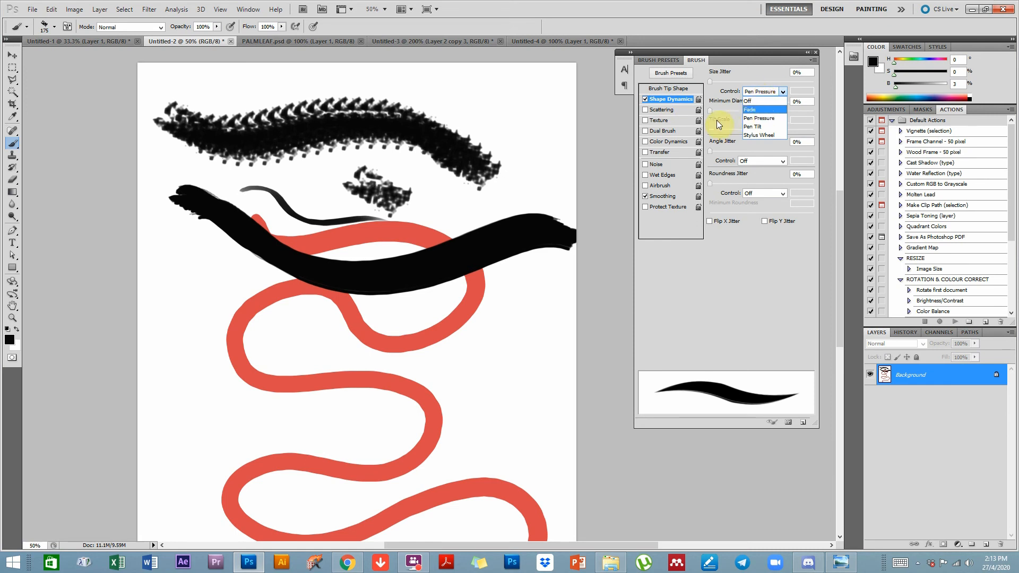
{"action": "left_click", "coordinate": [724, 101]}
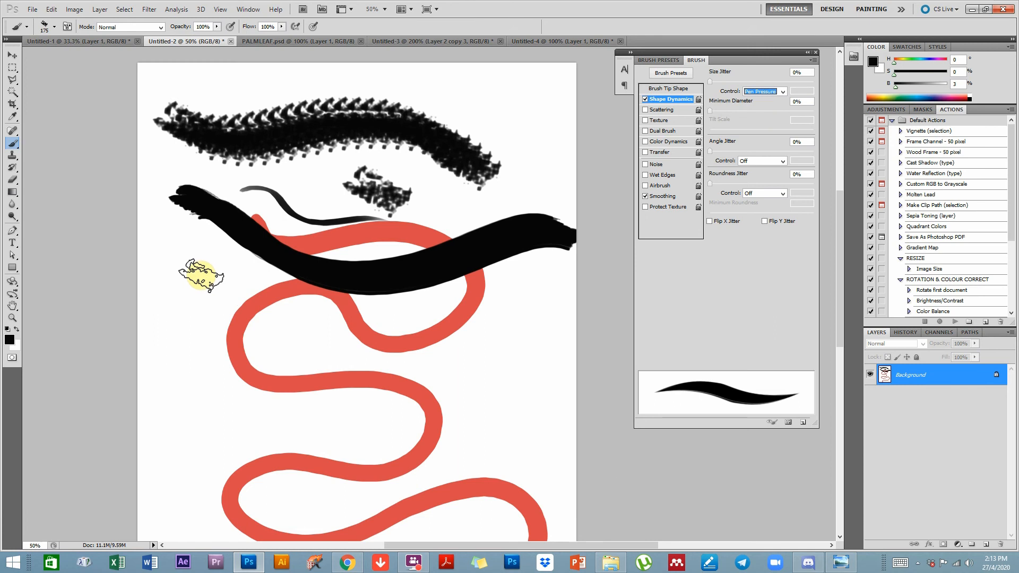
{"action": "mouse_move", "coordinate": [200, 270]}
{"action": "left_mouse_down"}
{"action": "mouse_move", "coordinate": [246, 302]}
{"action": "mouse_move", "coordinate": [391, 316]}
{"action": "mouse_move", "coordinate": [450, 355]}
{"action": "mouse_move", "coordinate": [590, 338]}
{"action": "mouse_move", "coordinate": [653, 405]}
{"action": "left_mouse_up"}
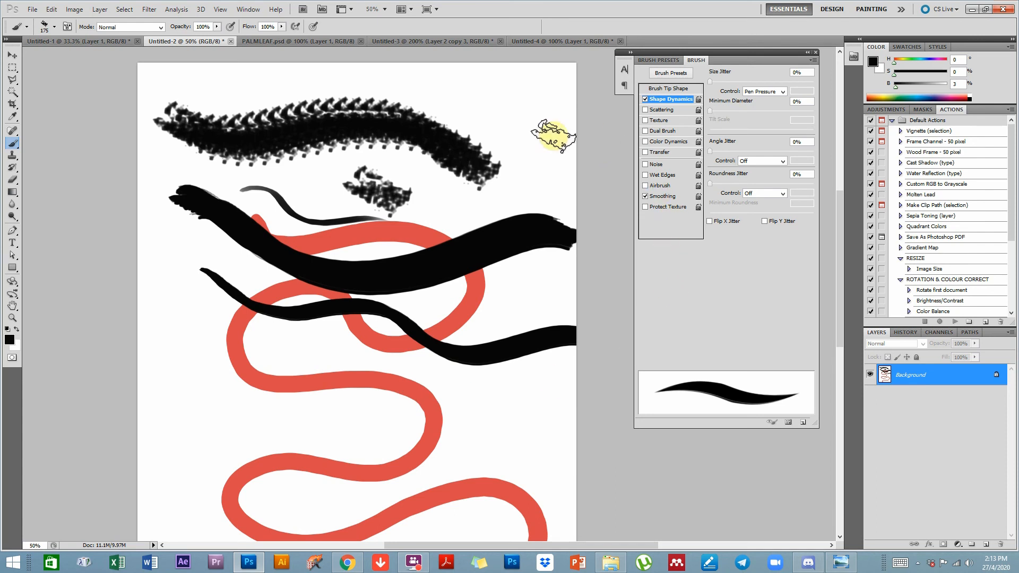
Turn on tablet pressure for opacity and paint two wavy strokes that build from faint to solid black.
{"action": "left_click", "coordinate": [231, 27]}
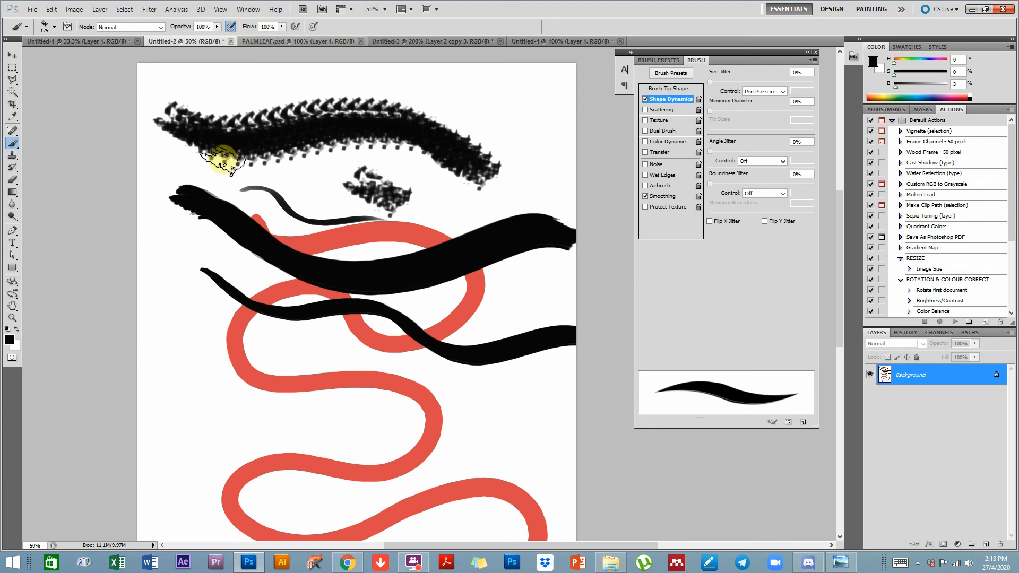
{"action": "mouse_move", "coordinate": [182, 296]}
{"action": "left_mouse_down"}
{"action": "mouse_move", "coordinate": [269, 359]}
{"action": "mouse_move", "coordinate": [416, 416]}
{"action": "mouse_move", "coordinate": [514, 431]}
{"action": "left_mouse_up"}
{"action": "mouse_move", "coordinate": [197, 376]}
{"action": "left_mouse_down"}
{"action": "mouse_move", "coordinate": [237, 415]}
{"action": "mouse_move", "coordinate": [336, 451]}
{"action": "mouse_move", "coordinate": [484, 468]}
{"action": "left_mouse_up"}
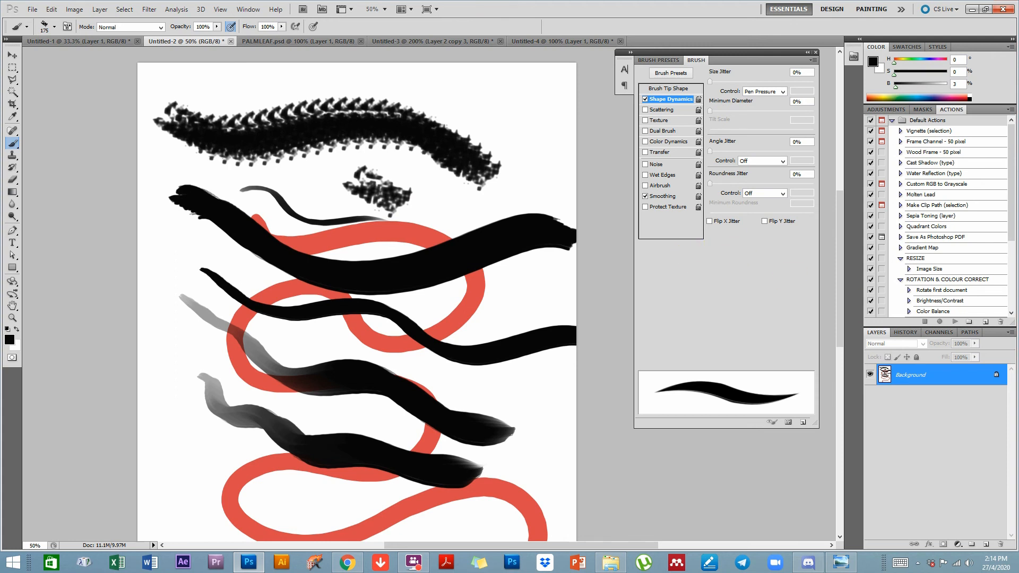
Open MENTARI & PURNAMA 02.jpg and make a circular selection around the moon containing the cat.
{"action": "left_click_drag", "start_coordinate": [961, 206], "coordinate": [696, 46]}
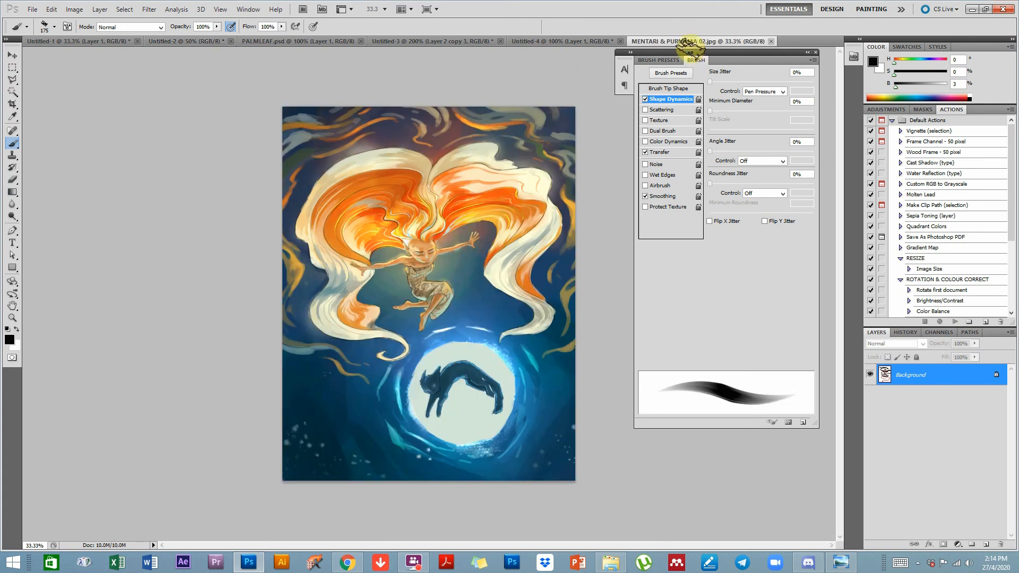
{"action": "left_click_drag", "start_coordinate": [9, 72], "coordinate": [42, 75]}
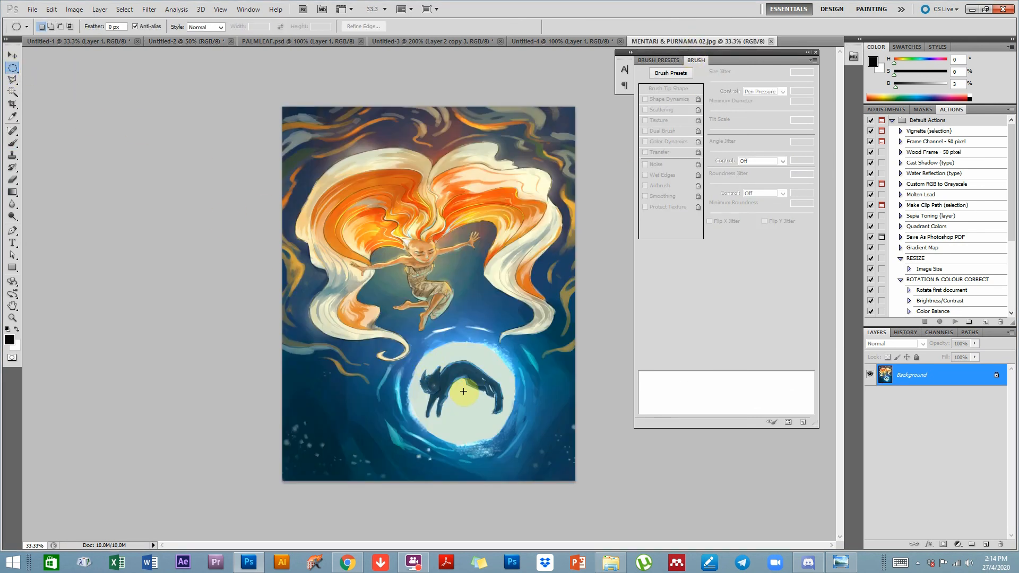
{"action": "key", "text": "ctrl+plus"}
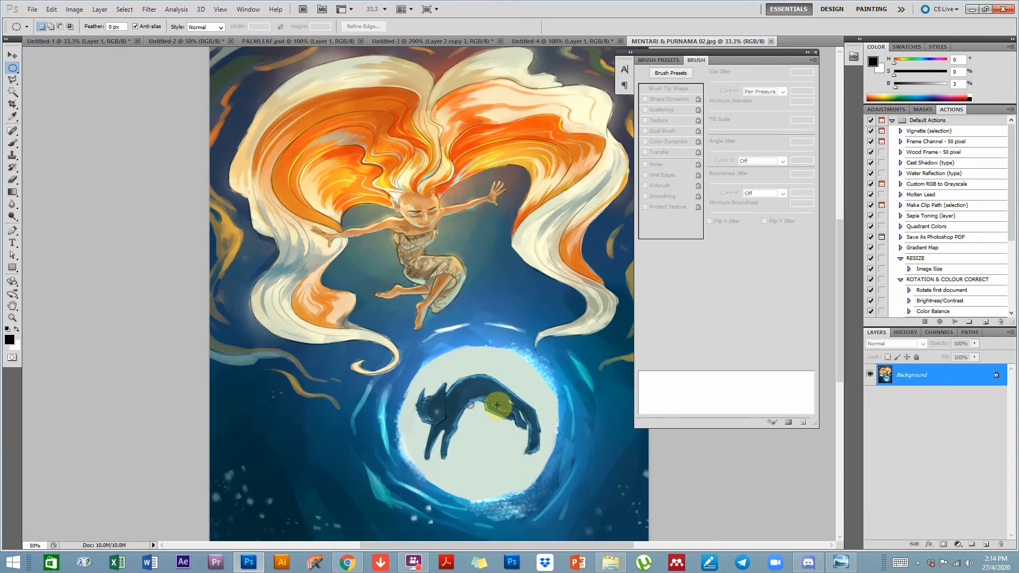
{"action": "key", "text": "ctrl+plus"}
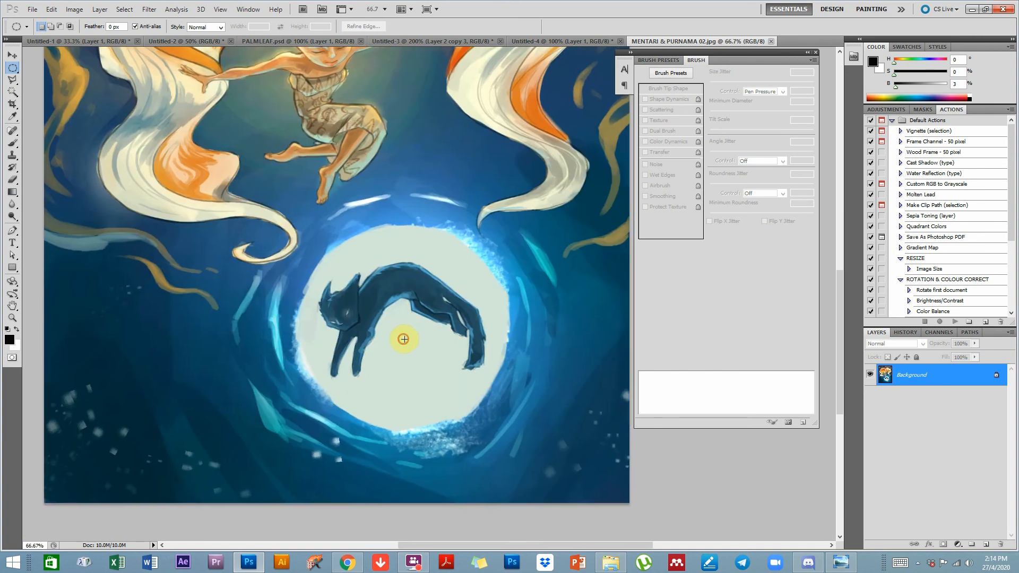
{"action": "left_click_drag", "start_coordinate": [491, 263], "coordinate": [541, 213]}
{"action": "left_click_drag", "start_coordinate": [436, 311], "coordinate": [432, 304]}
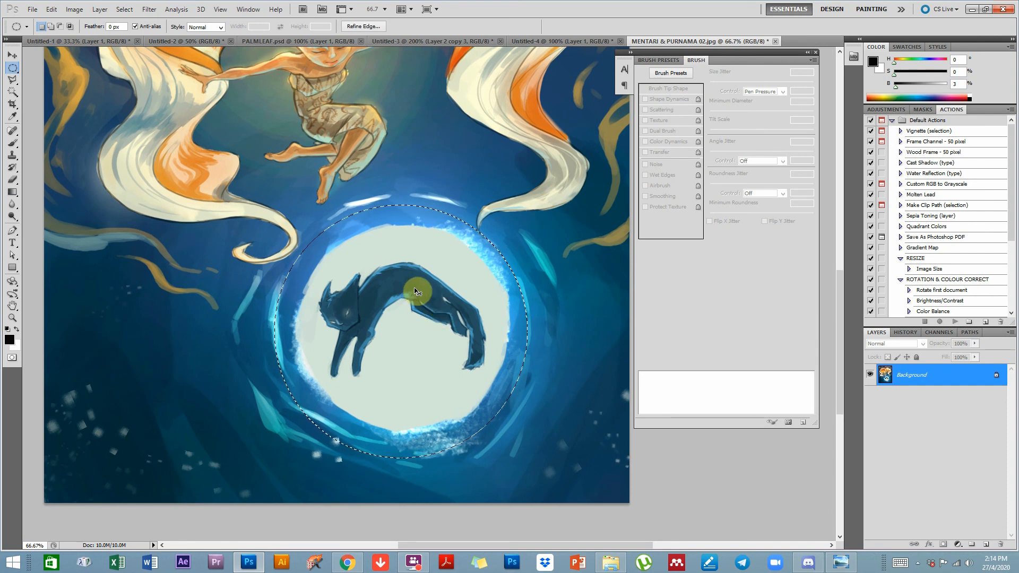
Create a 715 × 715 pixel document from the clipboard size and paste the circular cat artwork into it.
{"action": "key", "text": "ctrl+n"}
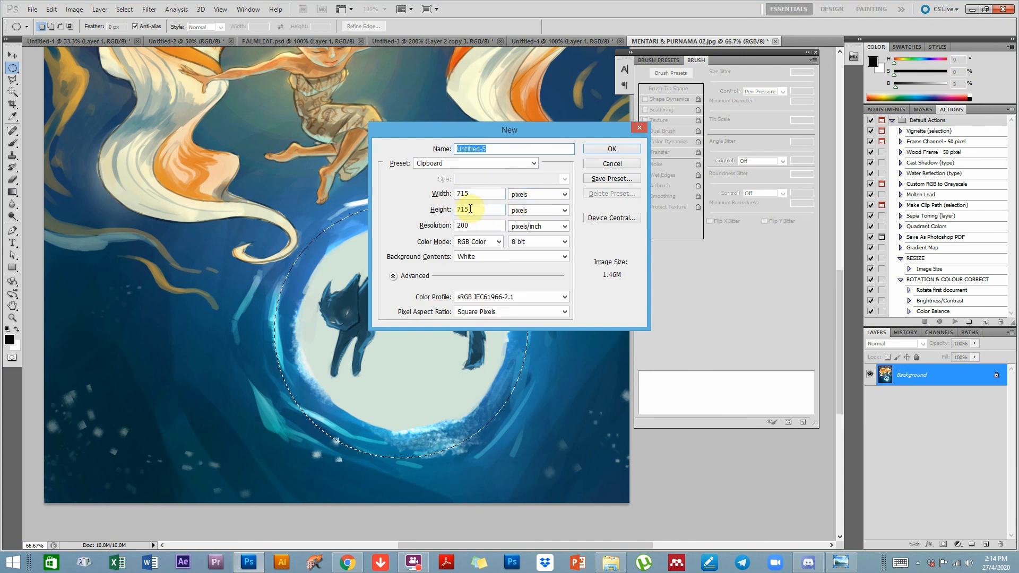
{"action": "left_click", "coordinate": [596, 151]}
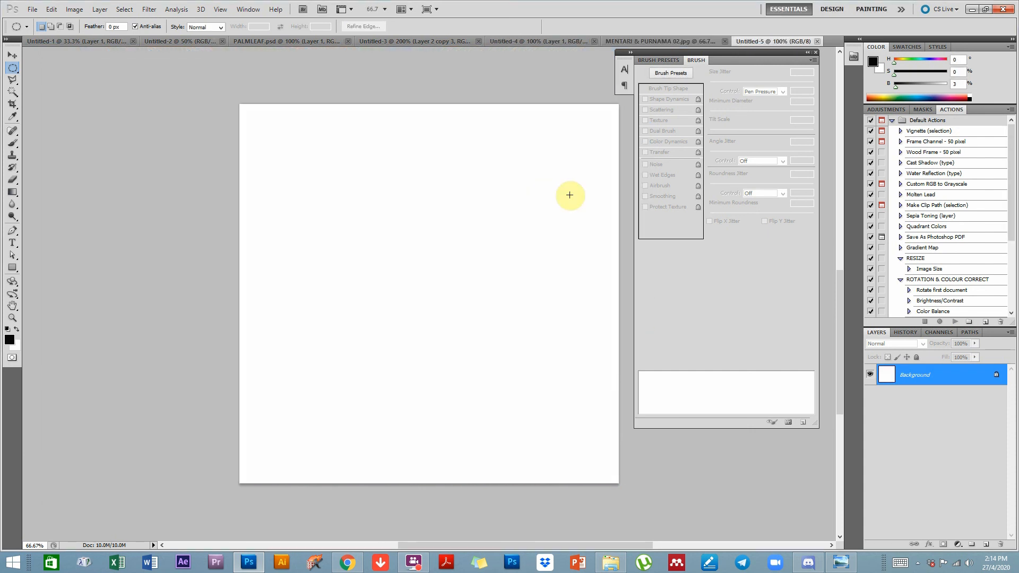
{"action": "key", "text": "ctrl+v"}
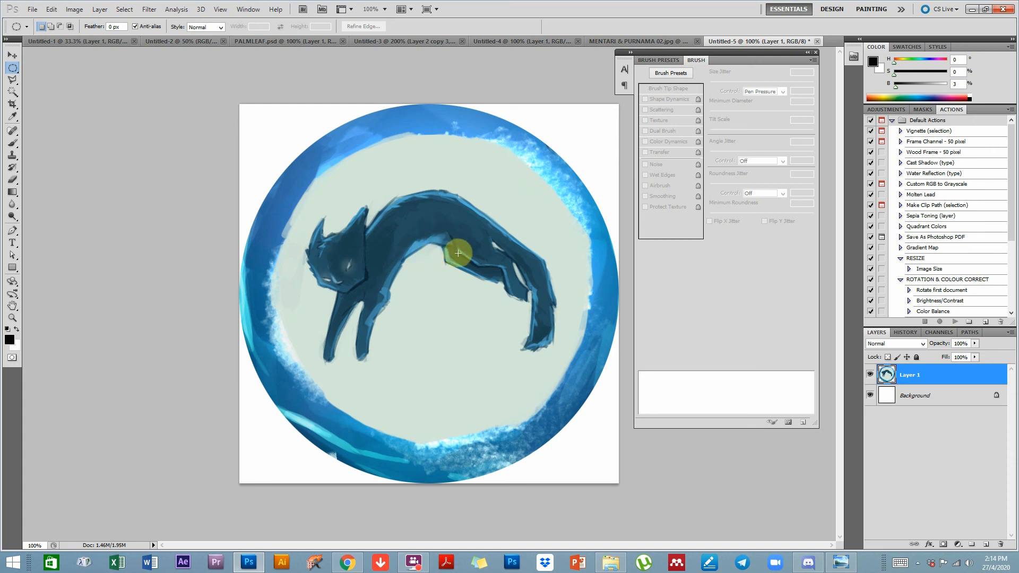
Convert the cat document to Grayscale without flattening, discarding the color information, and delete its Background layer.
{"action": "left_click", "coordinate": [74, 10]}
{"action": "mouse_move", "coordinate": [83, 23]}
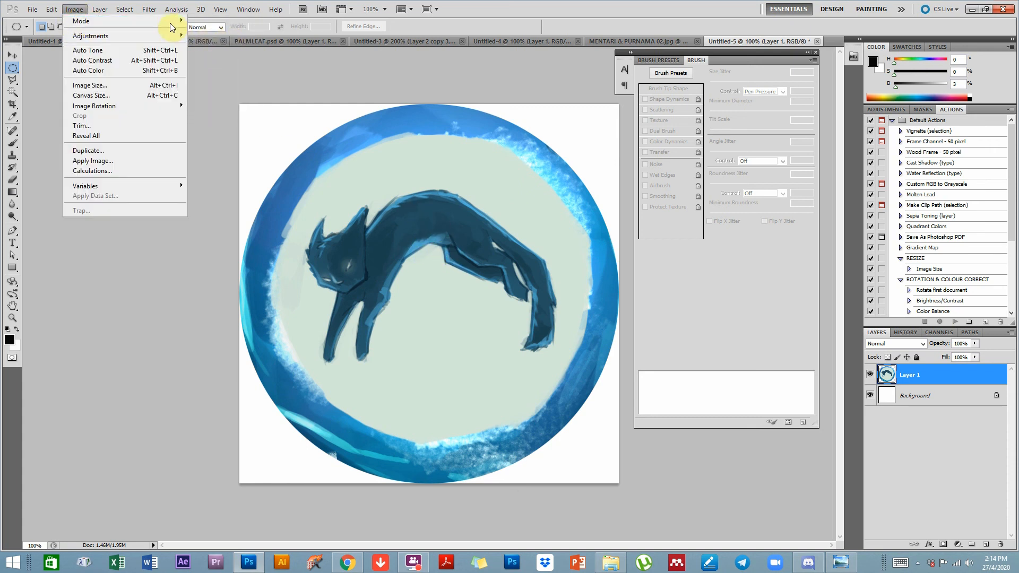
{"action": "left_click", "coordinate": [207, 31]}
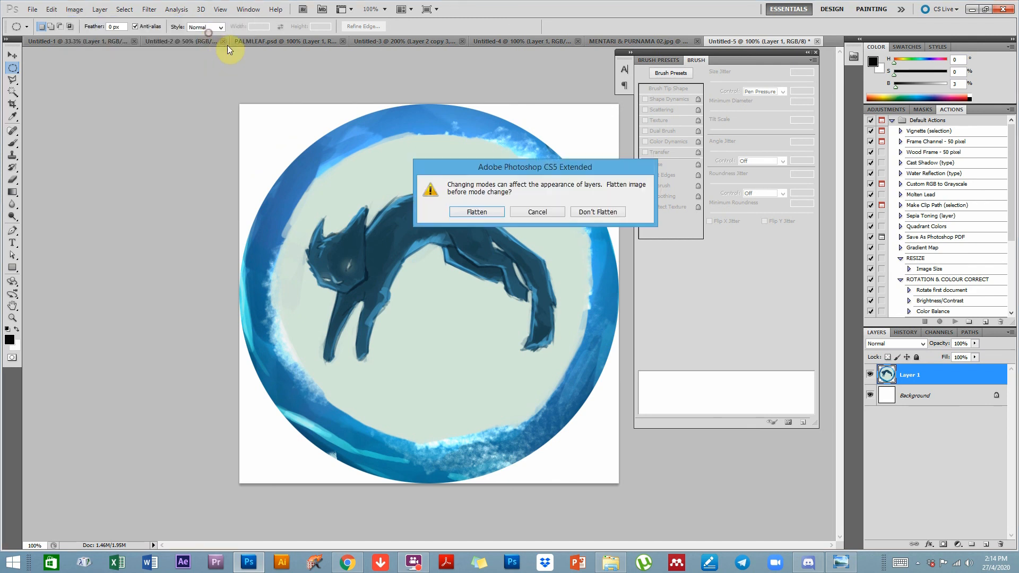
{"action": "left_click", "coordinate": [591, 212]}
{"action": "left_click", "coordinate": [477, 225]}
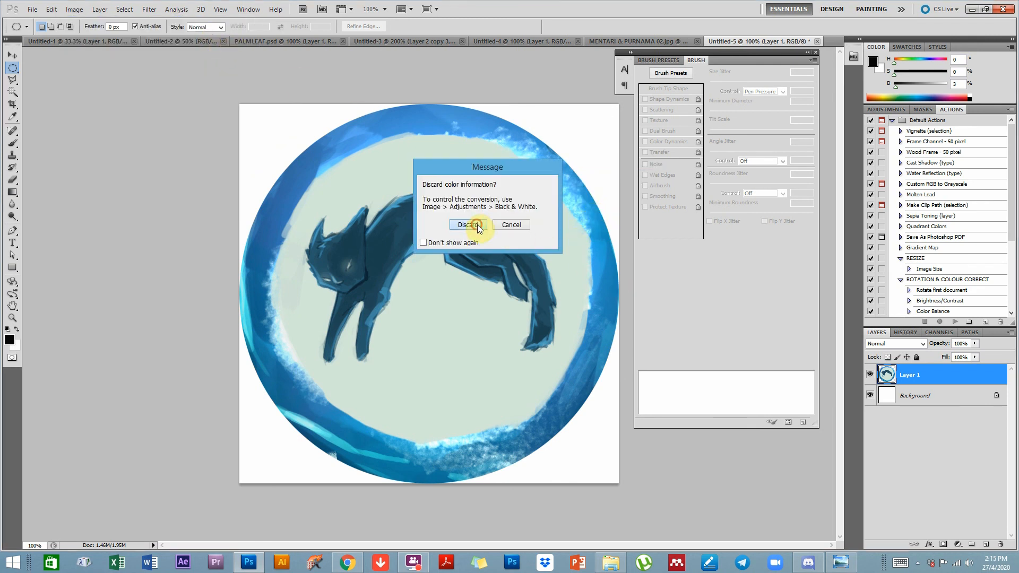
{"action": "left_click_drag", "start_coordinate": [914, 396], "coordinate": [1000, 544]}
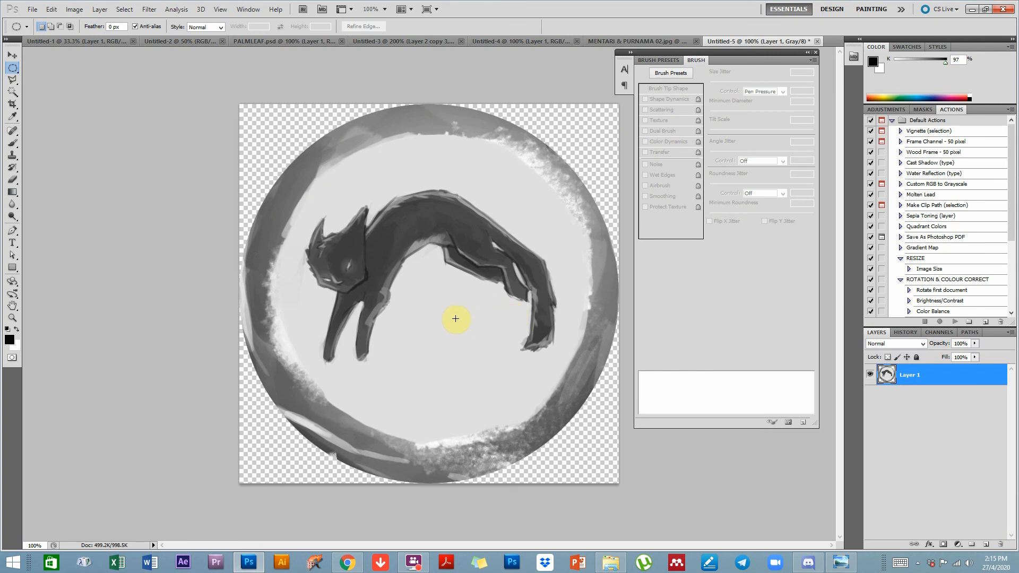
Define the greyscale cat artwork as a brush preset named CAT.
{"action": "left_click", "coordinate": [51, 10]}
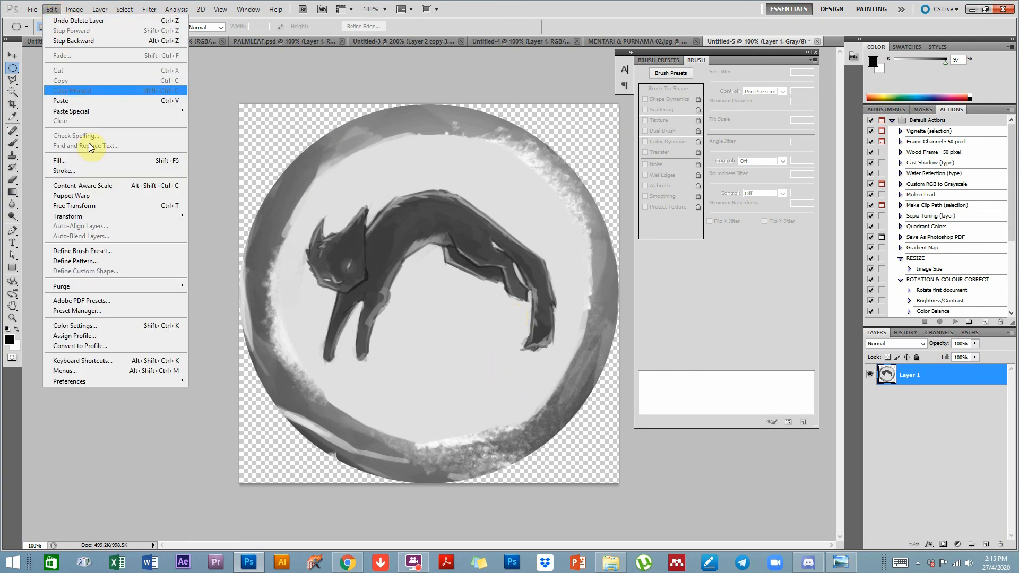
{"action": "left_click", "coordinate": [82, 250]}
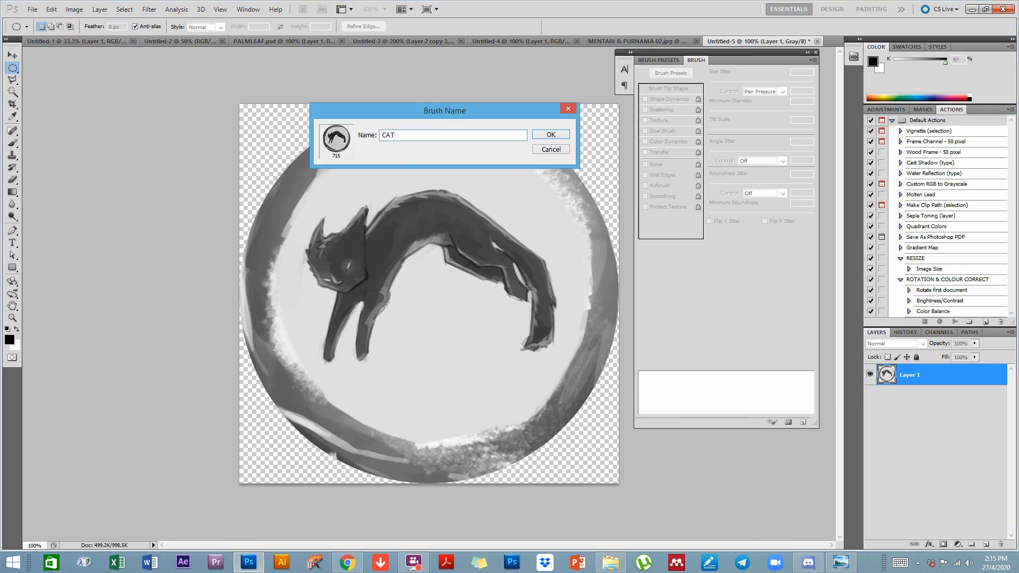
{"action": "key", "text": "Return"}
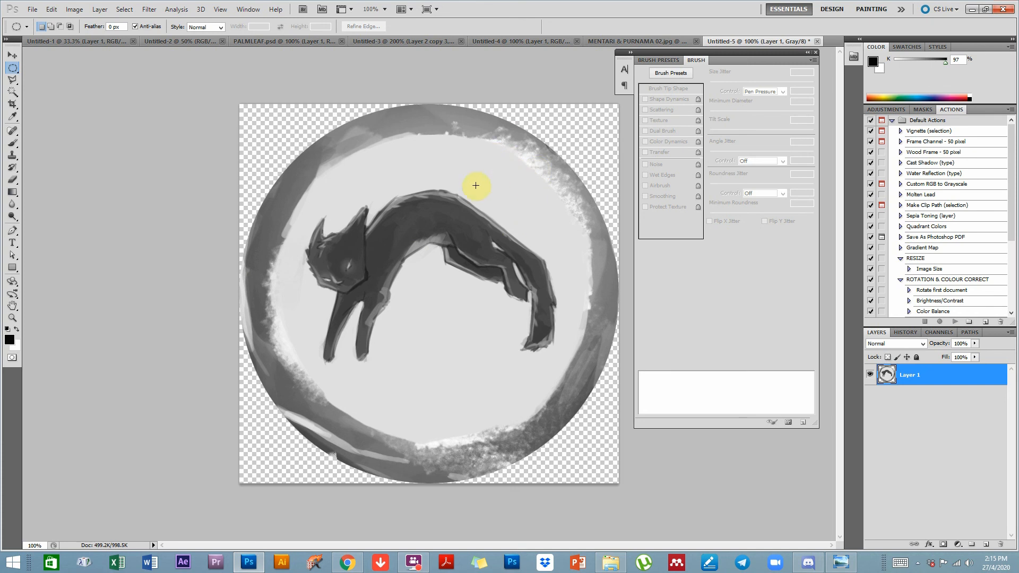
Fill the Untitled-2 canvas with the white background color and choose the 715 px cat preset for the Brush tool.
{"action": "left_click", "coordinate": [164, 41]}
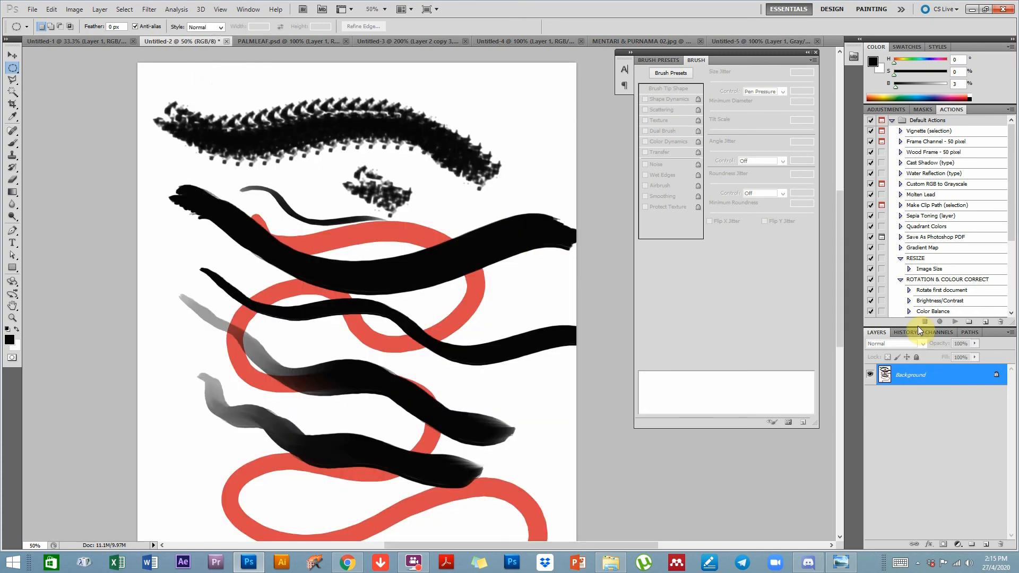
{"action": "key", "text": "ctrl+BackSpace"}
{"action": "left_click_drag", "start_coordinate": [353, 343], "coordinate": [439, 305]}
{"action": "left_click", "coordinate": [12, 143]}
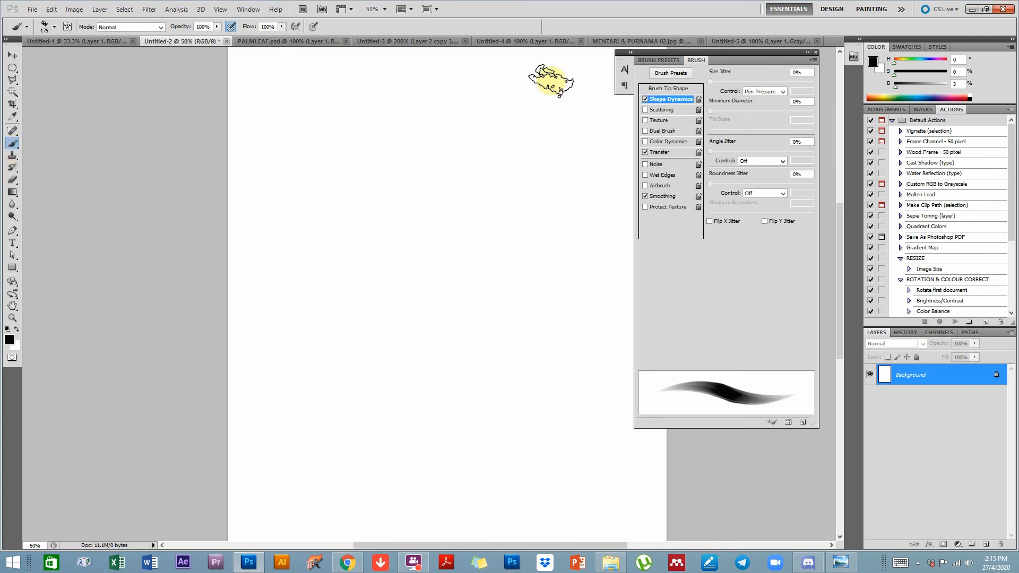
{"action": "left_click", "coordinate": [672, 72]}
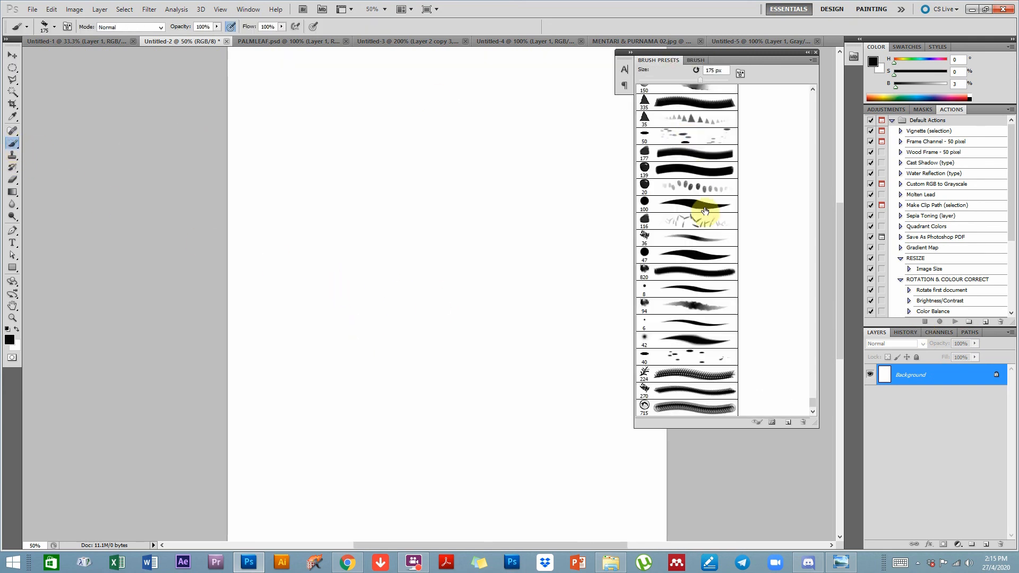
{"action": "left_click", "coordinate": [658, 408]}
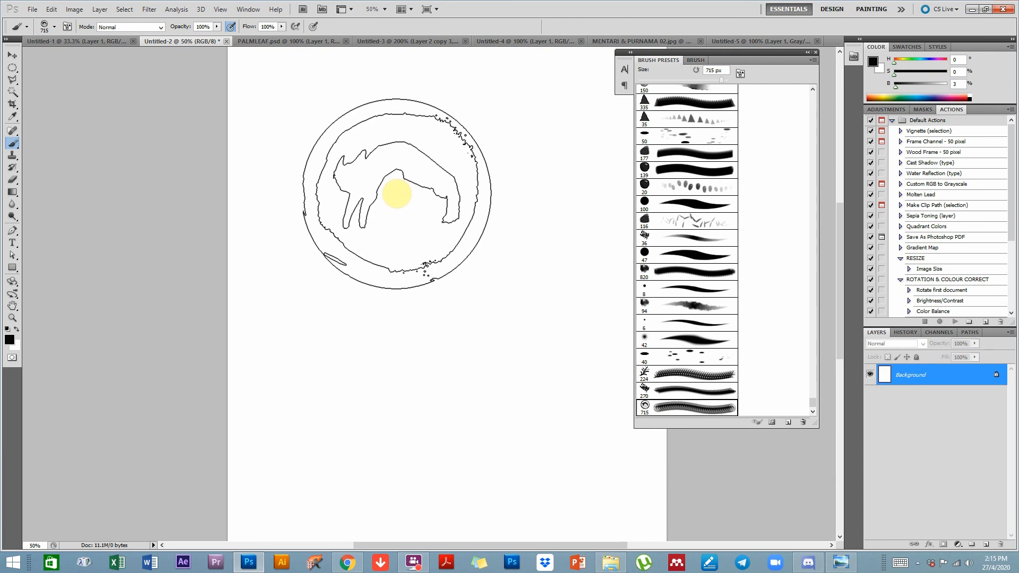
Reduce the cat brush to 200 px and paint a wavy S-shaped stroke across the upper part of the canvas.
{"action": "key", "text": "bracketleft"}
{"action": "key", "text": "bracketleft"}
{"action": "key", "text": "bracketleft"}
{"action": "key", "text": "bracketleft"}
{"action": "key", "text": "bracketleft"}
{"action": "key", "text": "bracketleft"}
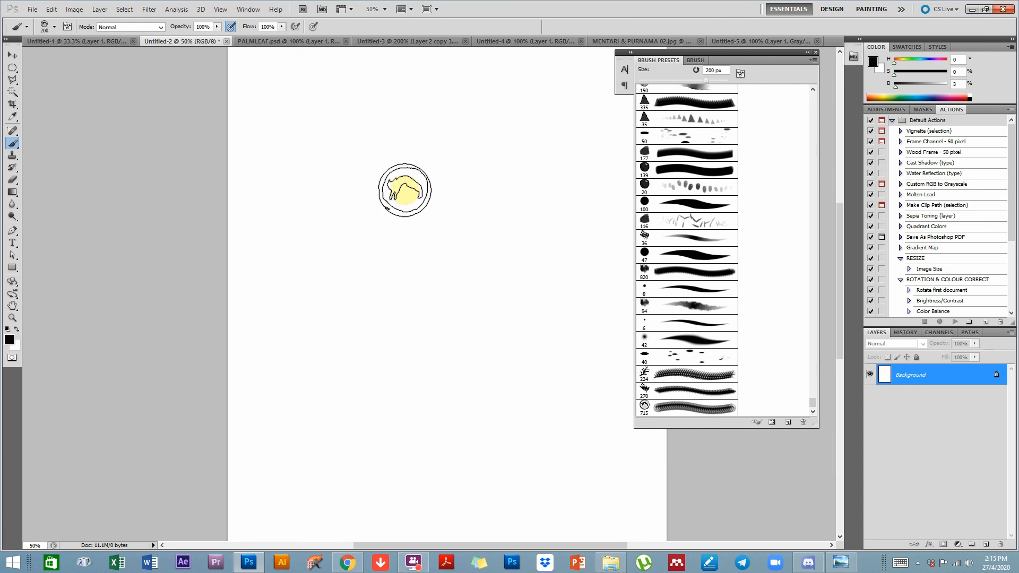
{"action": "mouse_move", "coordinate": [327, 202]}
{"action": "left_mouse_down"}
{"action": "mouse_move", "coordinate": [409, 168]}
{"action": "mouse_move", "coordinate": [482, 249]}
{"action": "mouse_move", "coordinate": [572, 240]}
{"action": "left_mouse_up"}
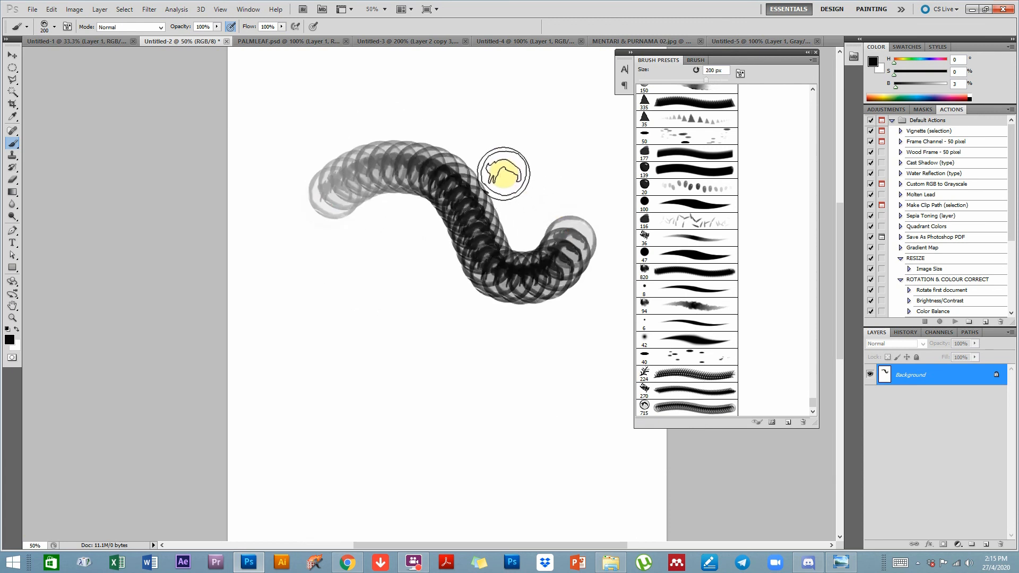
Dab overlapping small cat stamps above the wavy stroke, then enlarge the brush to 500 px and stamp below it.
{"action": "left_click_drag", "start_coordinate": [295, 111], "coordinate": [318, 103]}
{"action": "key", "text": "bracketright"}
{"action": "key", "text": "bracketright"}
{"action": "key", "text": "bracketright"}
{"action": "left_click_drag", "start_coordinate": [374, 347], "coordinate": [352, 314]}
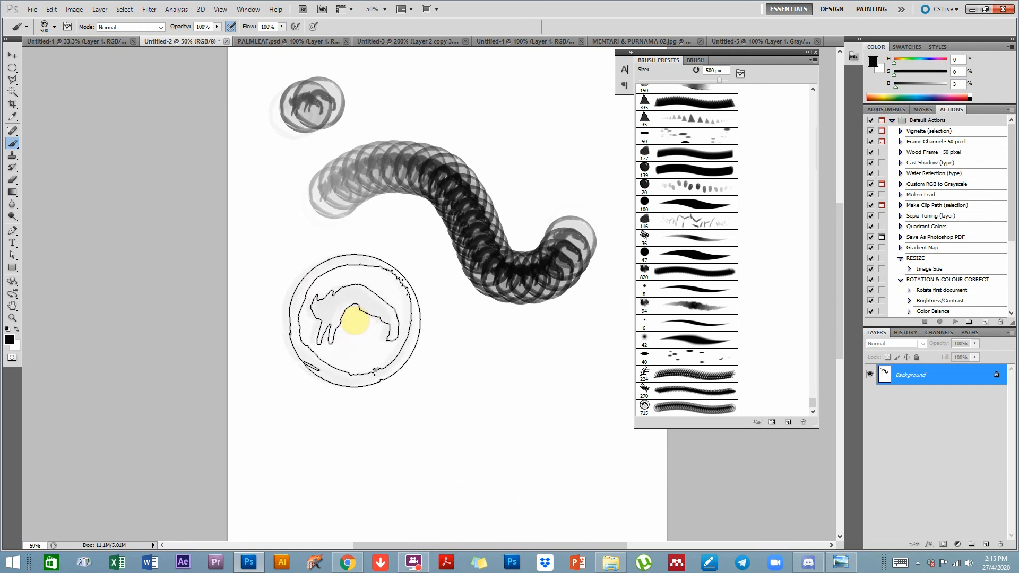
Turn off tablet pressure for opacity, stamp one solid 500 px cat below the wavy stroke and inspect its detail.
{"action": "left_click", "coordinate": [231, 30]}
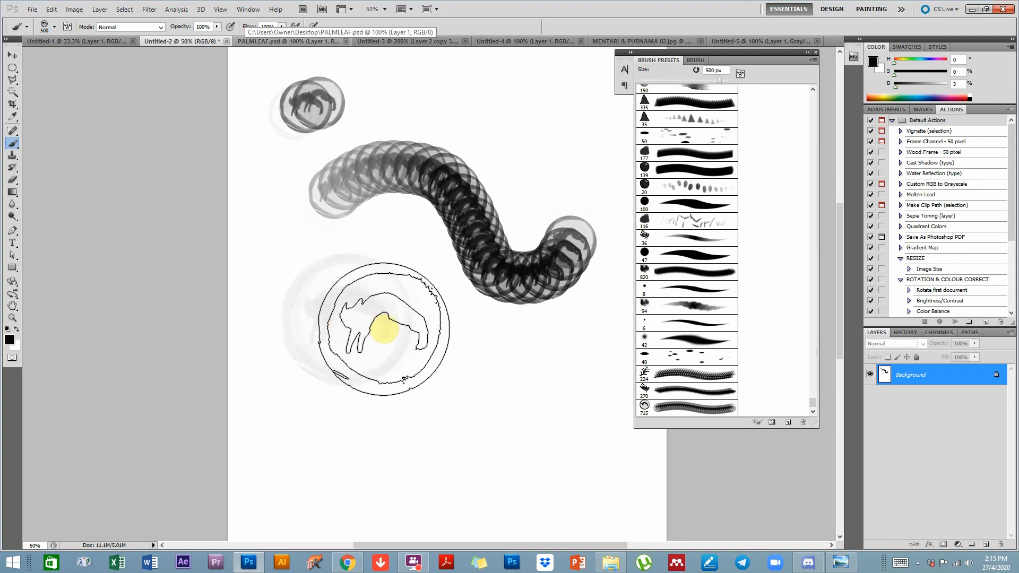
{"action": "left_click", "coordinate": [345, 313]}
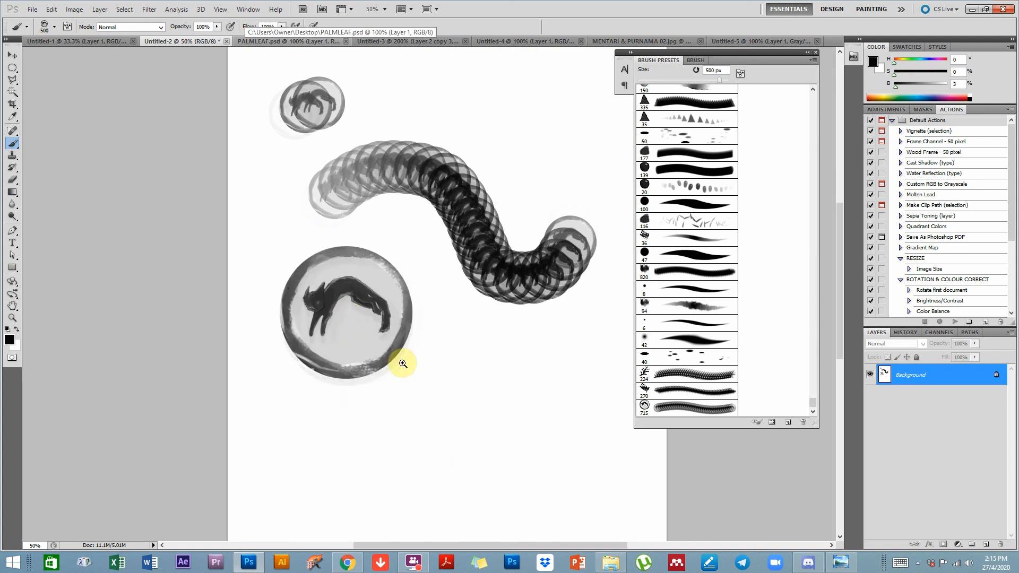
{"action": "scroll", "coordinate": [421, 380], "scroll_direction": "up", "scroll_amount": 2}
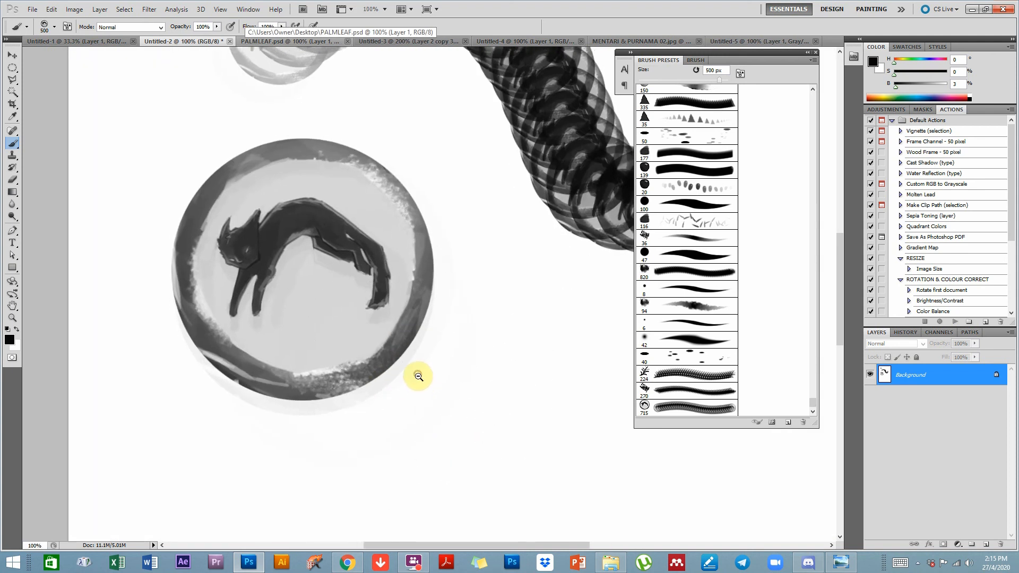
{"action": "scroll", "coordinate": [419, 377], "scroll_direction": "down", "scroll_amount": 2}
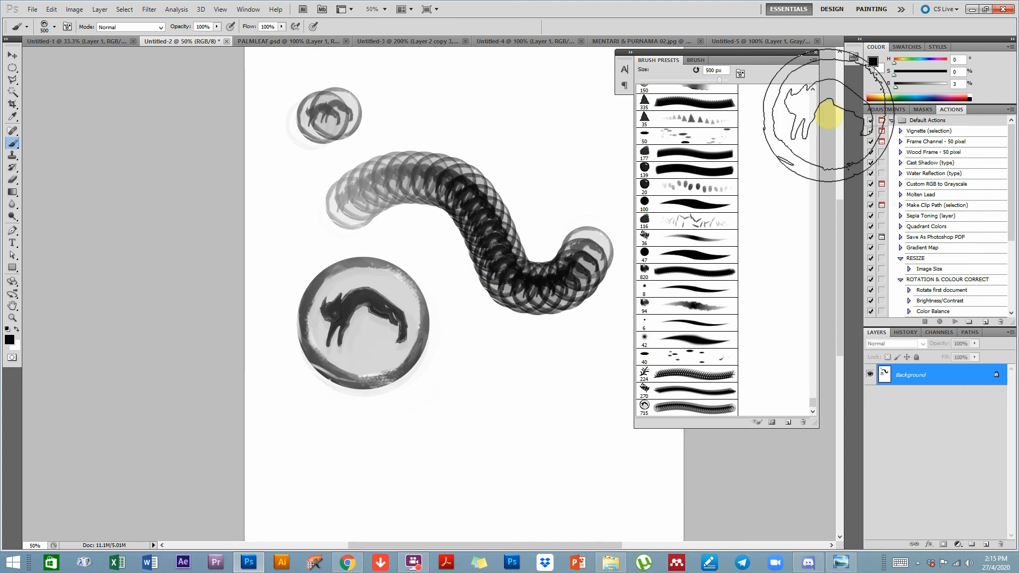
Clear the canvas to white and set the cat brush tip's spacing to 1%.
{"action": "key", "text": "ctrl+BackSpace"}
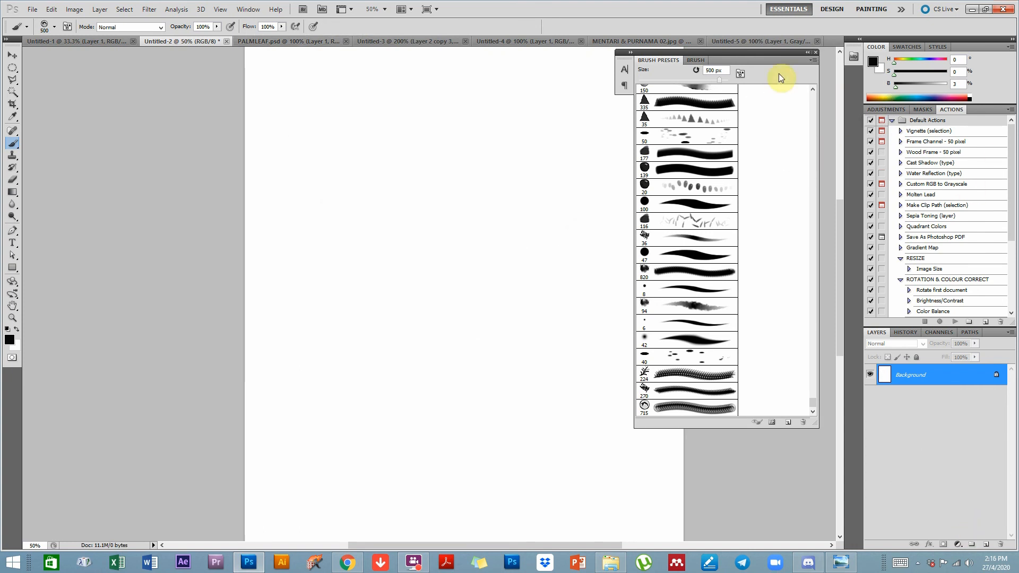
{"action": "left_click", "coordinate": [694, 60]}
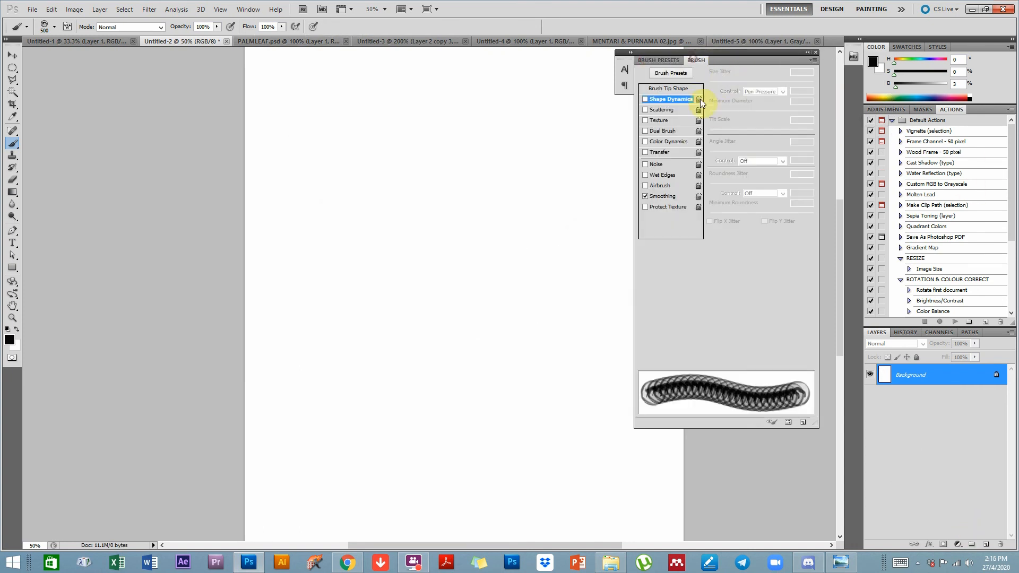
{"action": "left_click", "coordinate": [666, 89]}
{"action": "left_click_drag", "start_coordinate": [724, 349], "coordinate": [706, 346]}
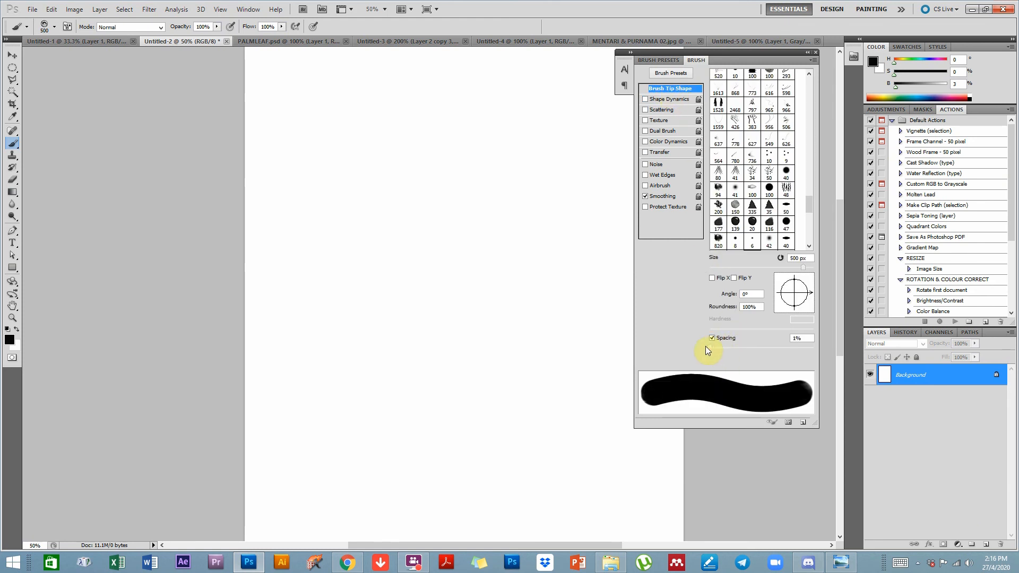
Enable Shape Dynamics with Pen Pressure size control, and turn on Scattering at 133% on both axes.
{"action": "left_click", "coordinate": [664, 101]}
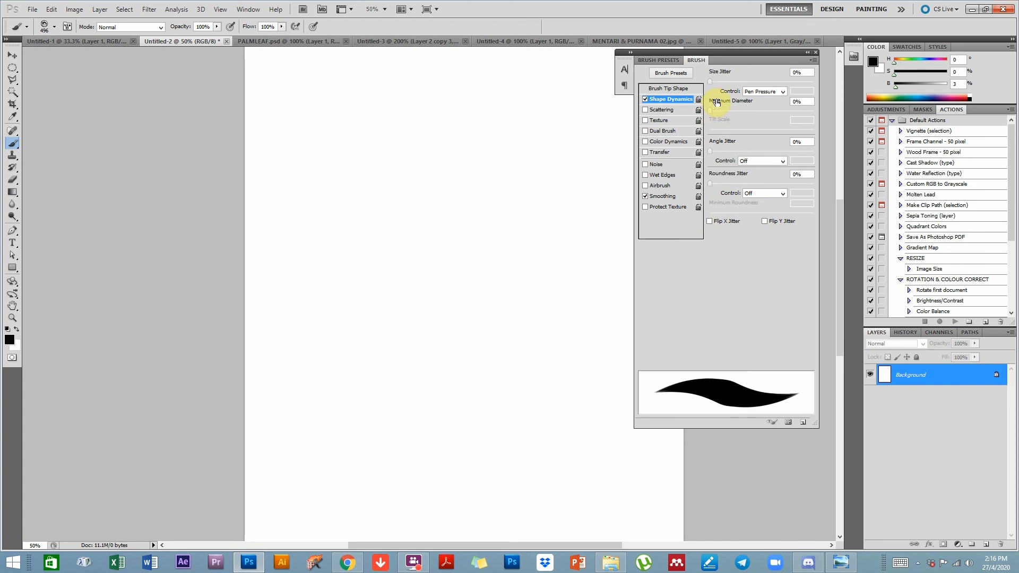
{"action": "left_click", "coordinate": [666, 111]}
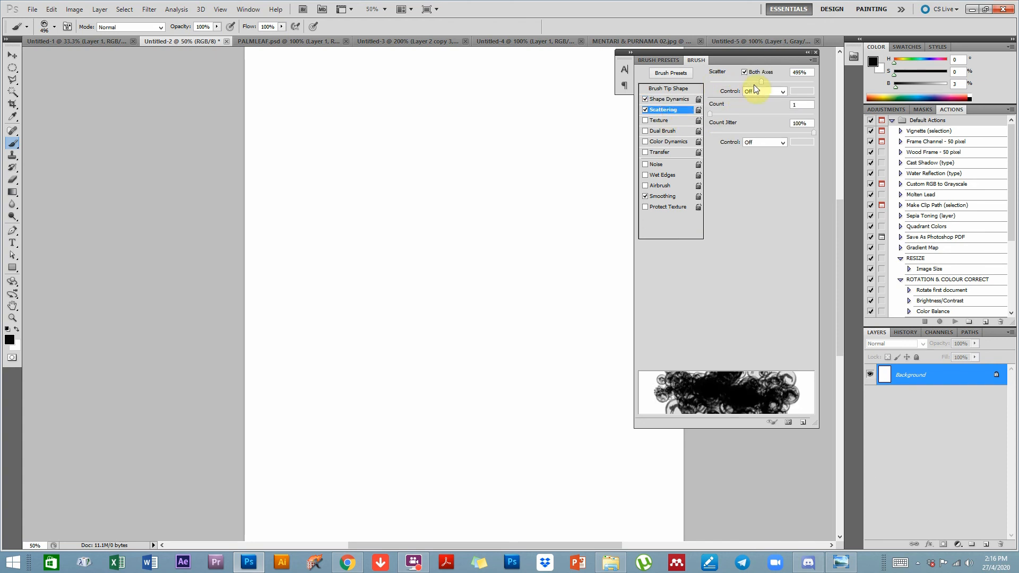
{"action": "left_click_drag", "start_coordinate": [760, 82], "coordinate": [723, 82]}
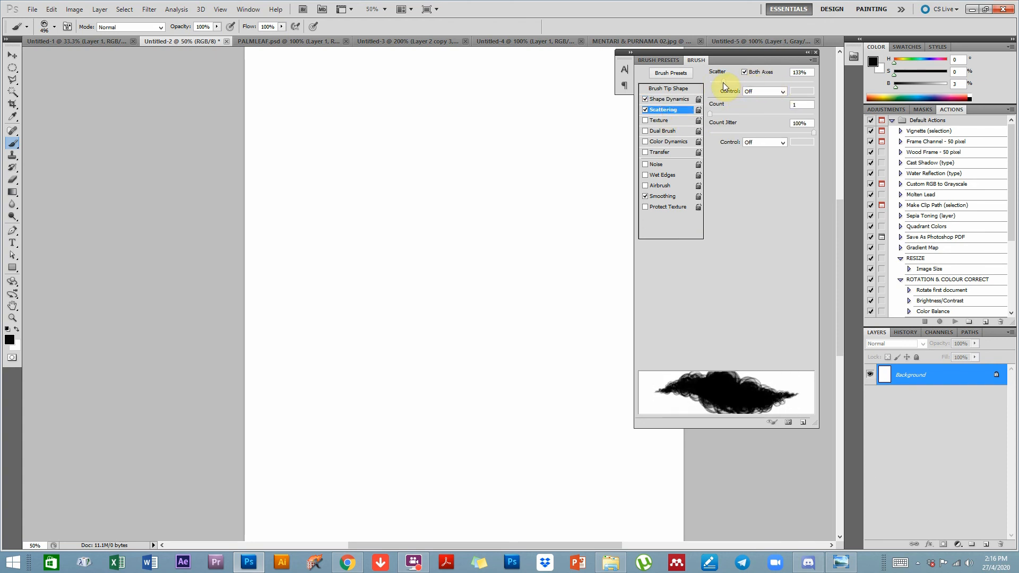
Set the cat brush's angle jitter to 76% and roundness jitter to 40% in Shape Dynamics.
{"action": "left_click", "coordinate": [664, 100]}
{"action": "left_click_drag", "start_coordinate": [714, 151], "coordinate": [785, 150]}
{"action": "left_click_drag", "start_coordinate": [712, 183], "coordinate": [751, 184]}
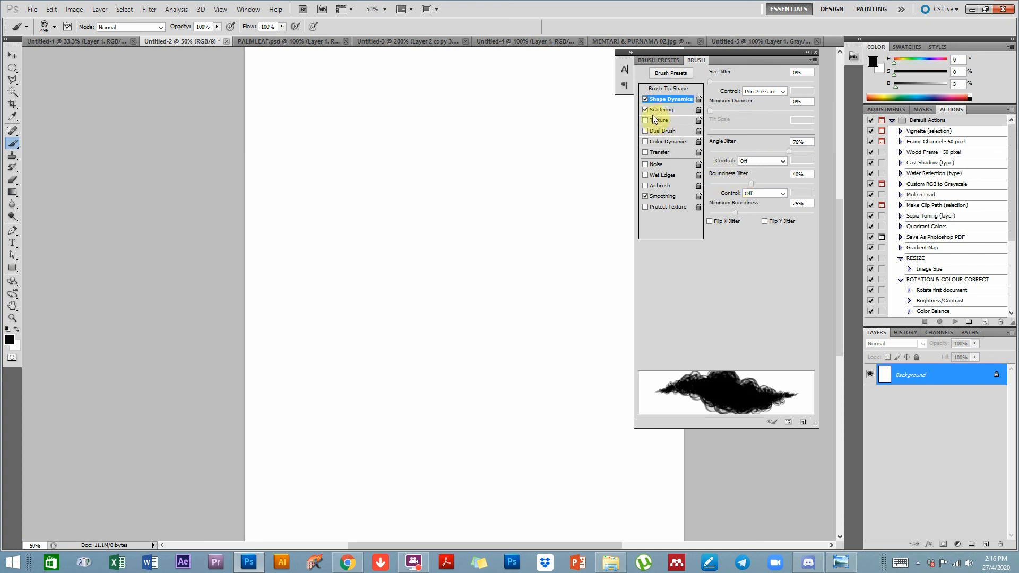
Set the cat brush tip's spacing to 8% and reduce its size to 150 px.
{"action": "left_click", "coordinate": [670, 88]}
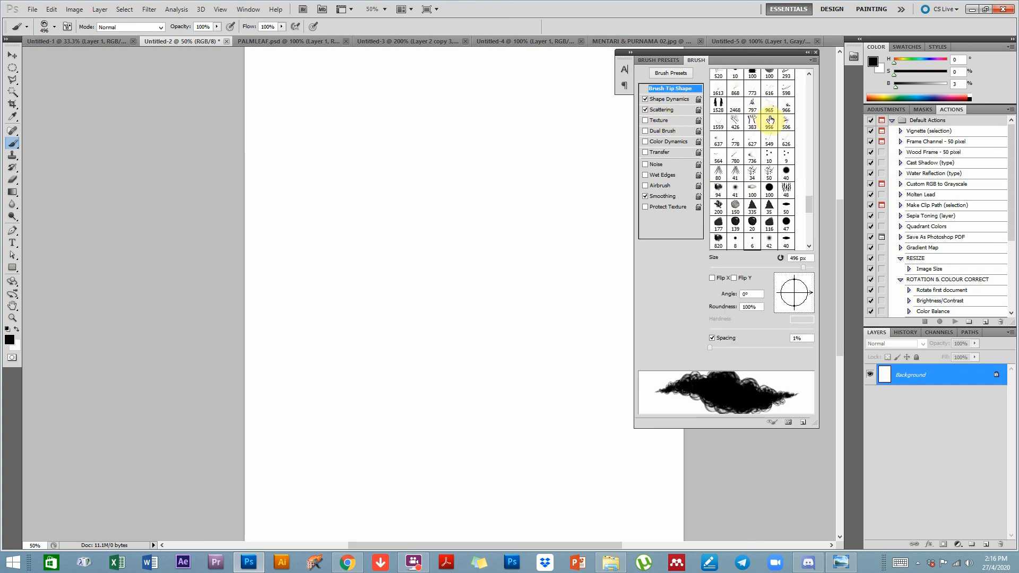
{"action": "left_click_drag", "start_coordinate": [715, 346], "coordinate": [713, 345]}
{"action": "key", "text": "bracketleft"}
{"action": "key", "text": "bracketleft"}
{"action": "key", "text": "bracketleft"}
{"action": "key", "text": "bracketleft"}
{"action": "key", "text": "bracketleft"}
{"action": "key", "text": "bracketleft"}
Paint one long and two shorter scattered wavy strokes with the cat brush, and bring up the brush preset list.
{"action": "mouse_move", "coordinate": [287, 107]}
{"action": "left_mouse_down"}
{"action": "mouse_move", "coordinate": [316, 101]}
{"action": "mouse_move", "coordinate": [396, 130]}
{"action": "mouse_move", "coordinate": [375, 211]}
{"action": "mouse_move", "coordinate": [448, 291]}
{"action": "mouse_move", "coordinate": [584, 355]}
{"action": "left_mouse_up"}
{"action": "left_click_drag", "start_coordinate": [432, 86], "coordinate": [568, 169]}
{"action": "mouse_move", "coordinate": [474, 179]}
{"action": "left_mouse_down"}
{"action": "mouse_move", "coordinate": [519, 202]}
{"action": "mouse_move", "coordinate": [526, 232]}
{"action": "mouse_move", "coordinate": [572, 241]}
{"action": "mouse_move", "coordinate": [589, 277]}
{"action": "left_mouse_up"}
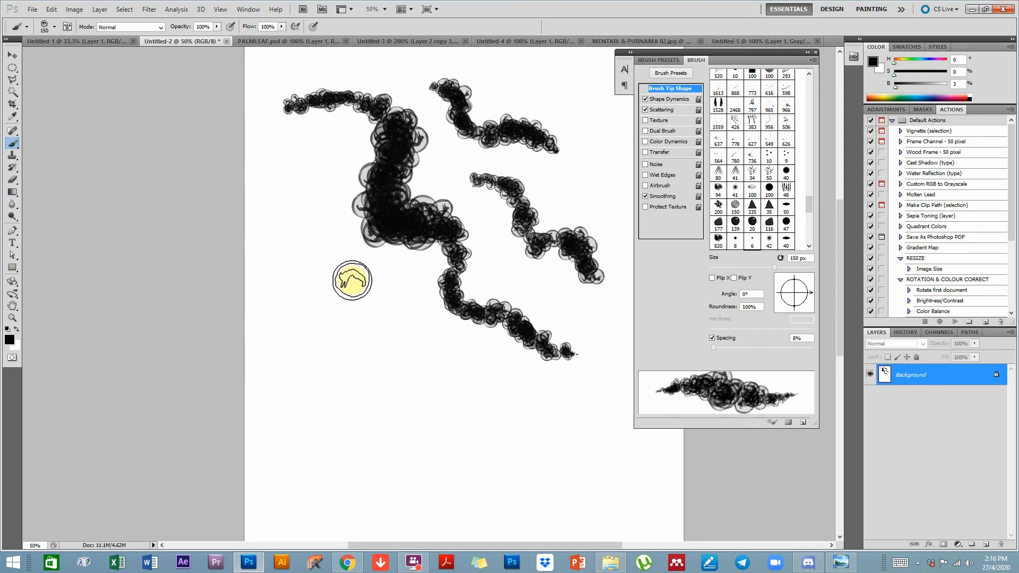
{"action": "left_click", "coordinate": [658, 61]}
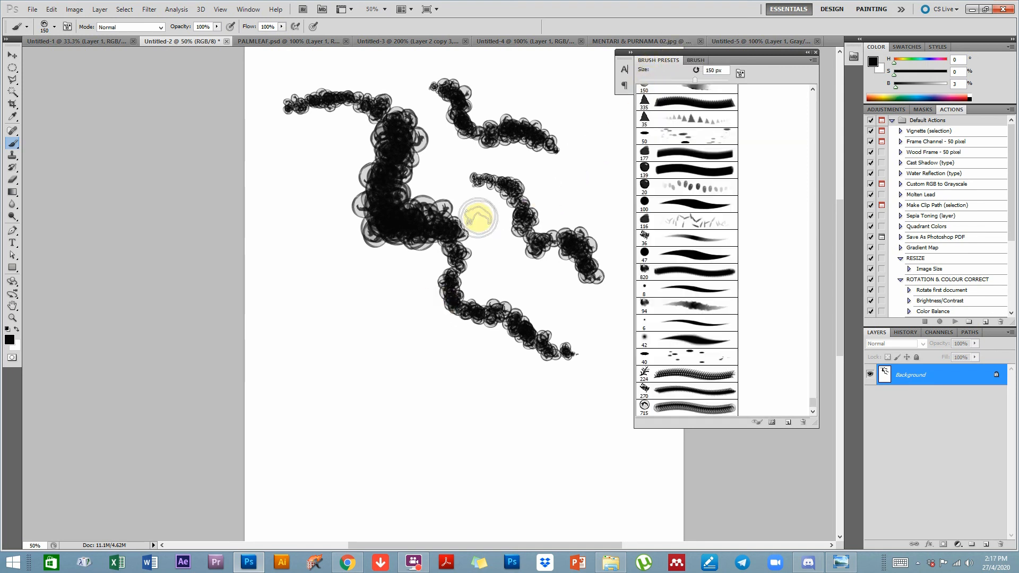